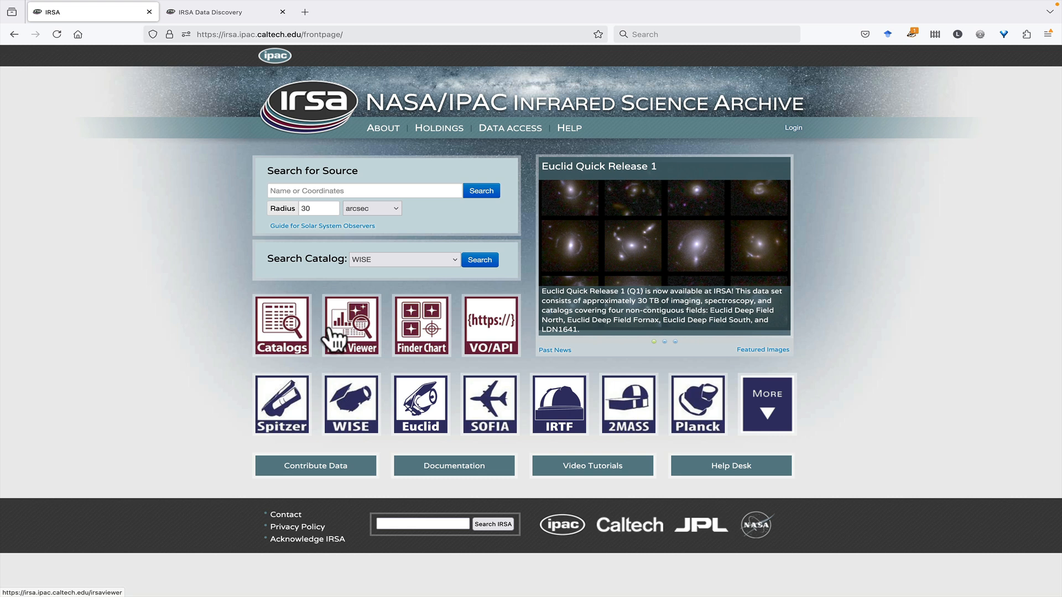
Open IRSA Viewer from the IRSA home page and set its image search to view HiPS images
{"action": "left_click", "coordinate": [221, 16]}
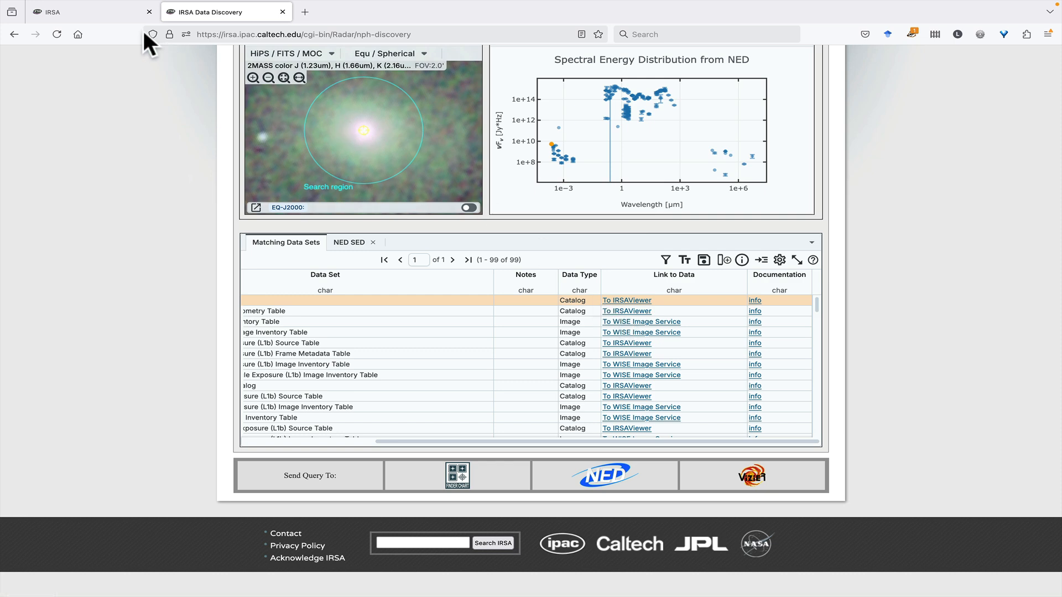
{"action": "left_click", "coordinate": [116, 16]}
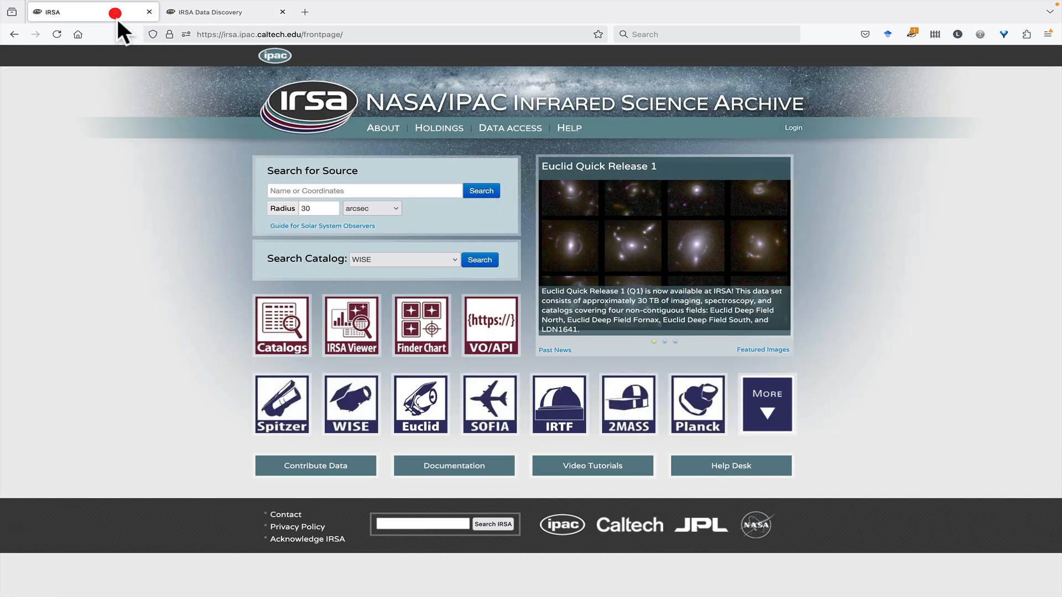
{"action": "left_click", "coordinate": [350, 332]}
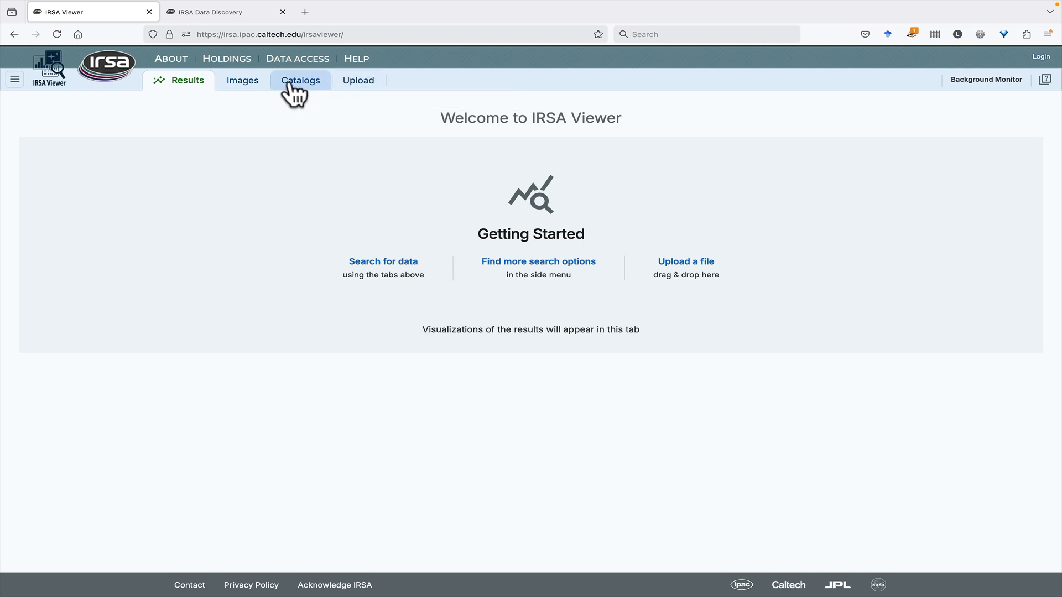
{"action": "left_click", "coordinate": [244, 80]}
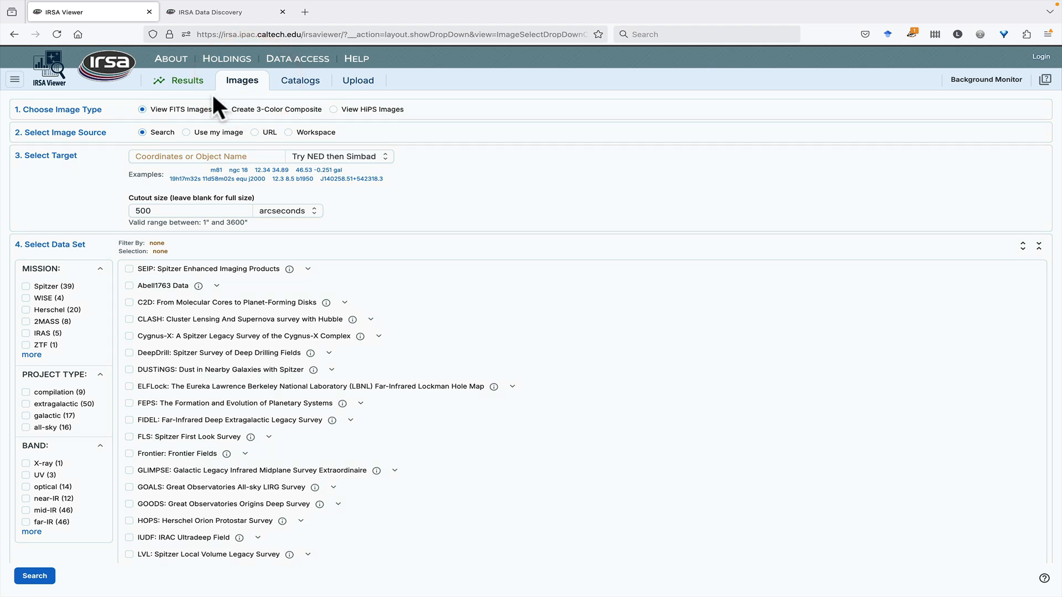
{"action": "left_click", "coordinate": [224, 110]}
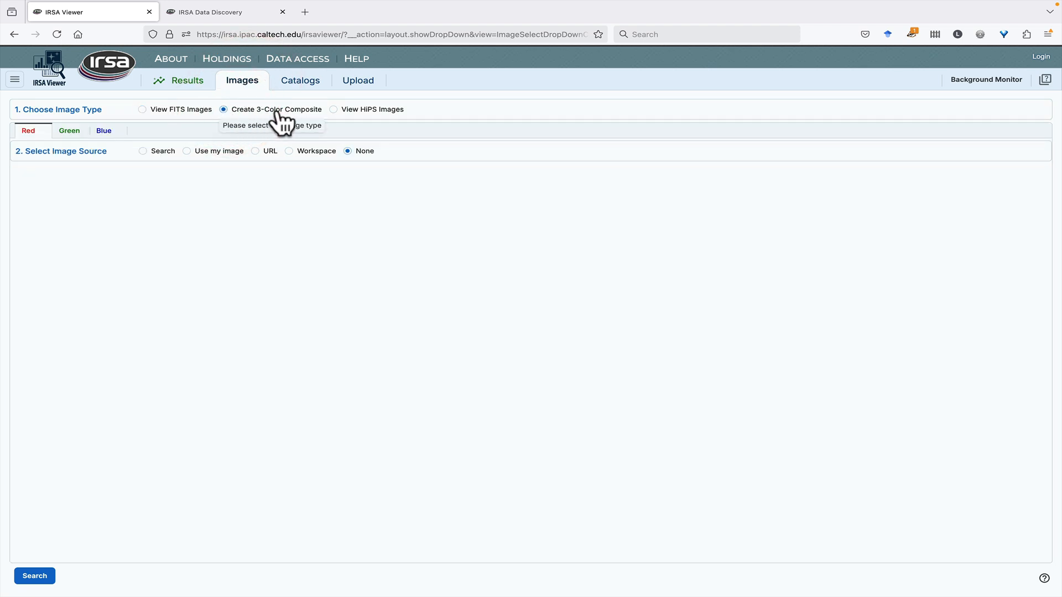
{"action": "left_click", "coordinate": [333, 109]}
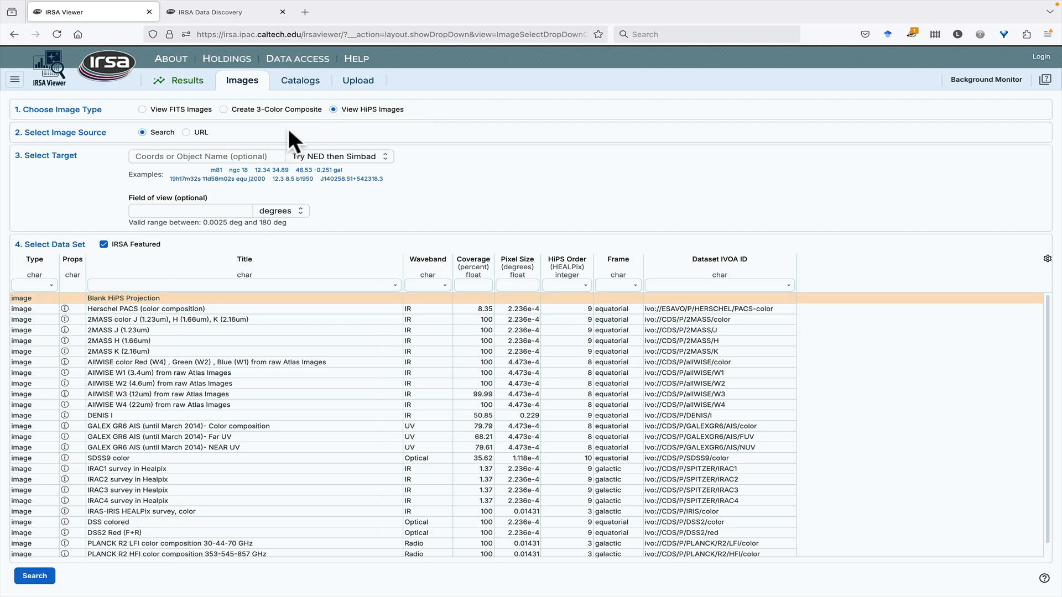
Use Search as the image source, resolve names with NED then Simbad, and set the target to M16
{"action": "left_click", "coordinate": [186, 133]}
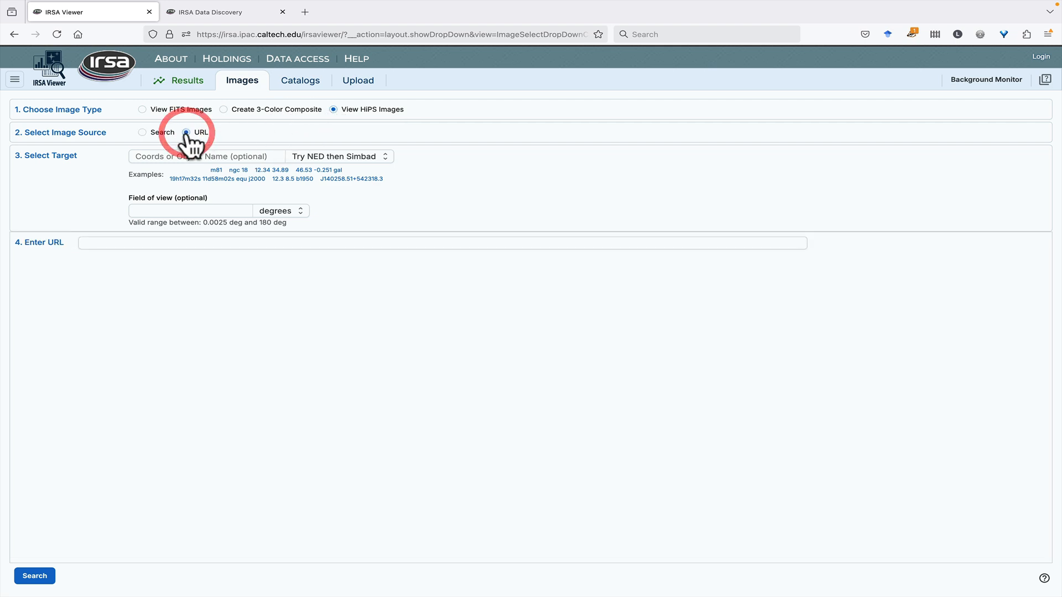
{"action": "left_click", "coordinate": [142, 133]}
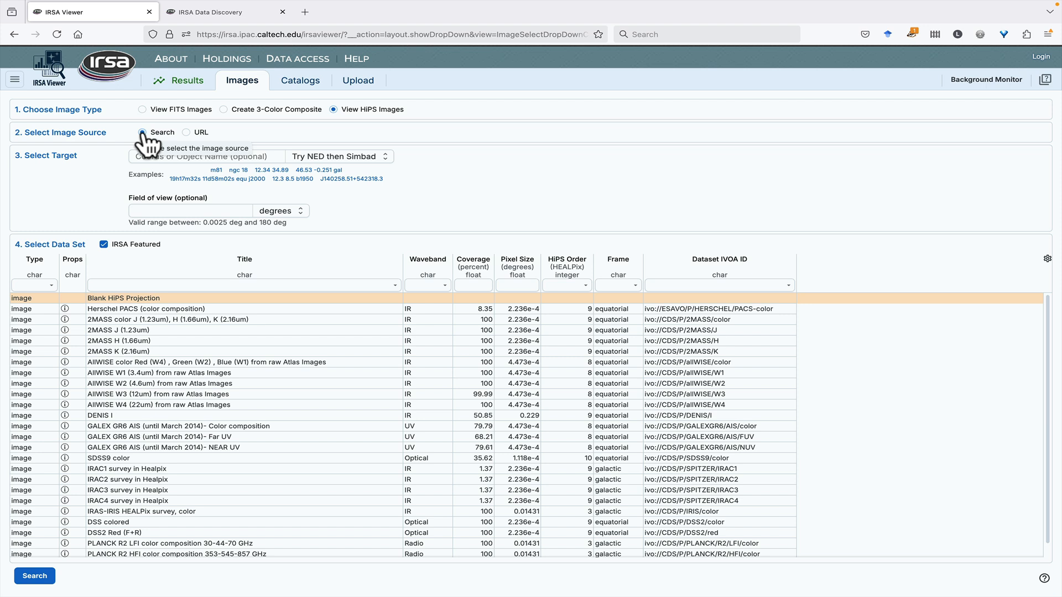
{"action": "left_click", "coordinate": [311, 158]}
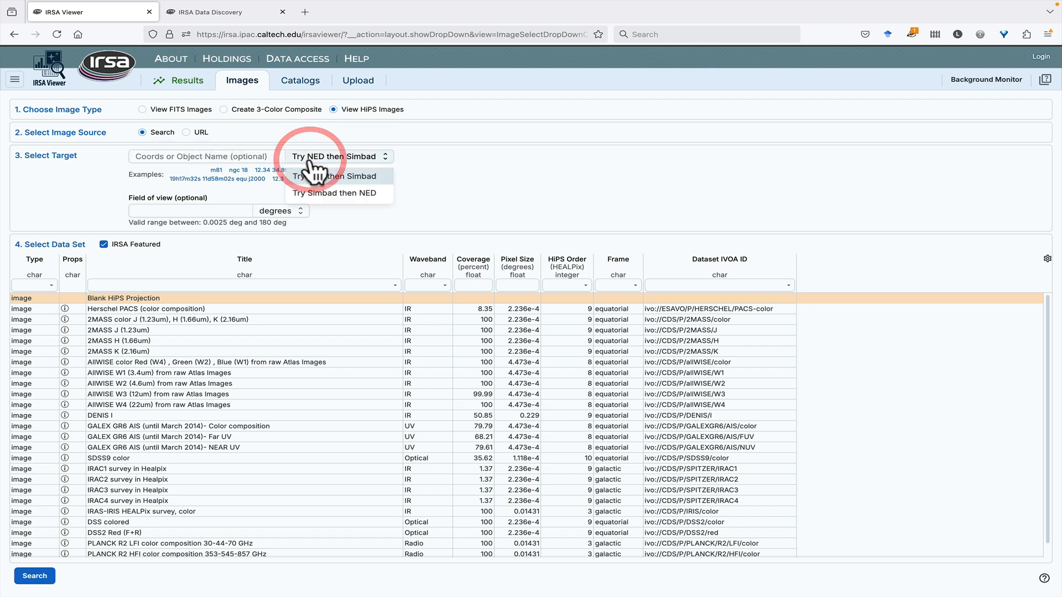
{"action": "left_click", "coordinate": [313, 175]}
{"action": "left_click", "coordinate": [222, 158]}
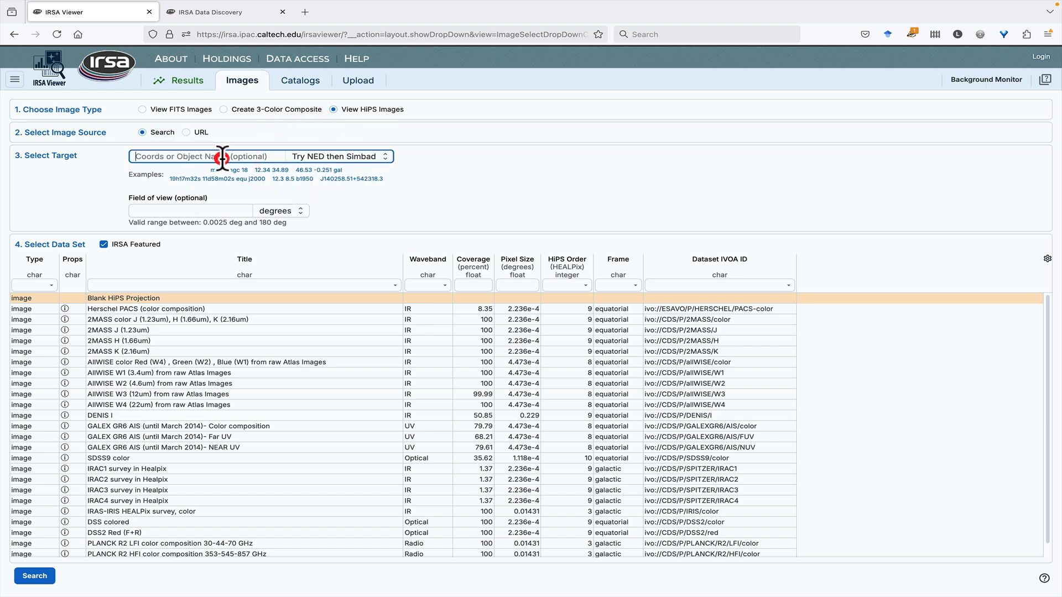
{"action": "type", "text": "M16"}
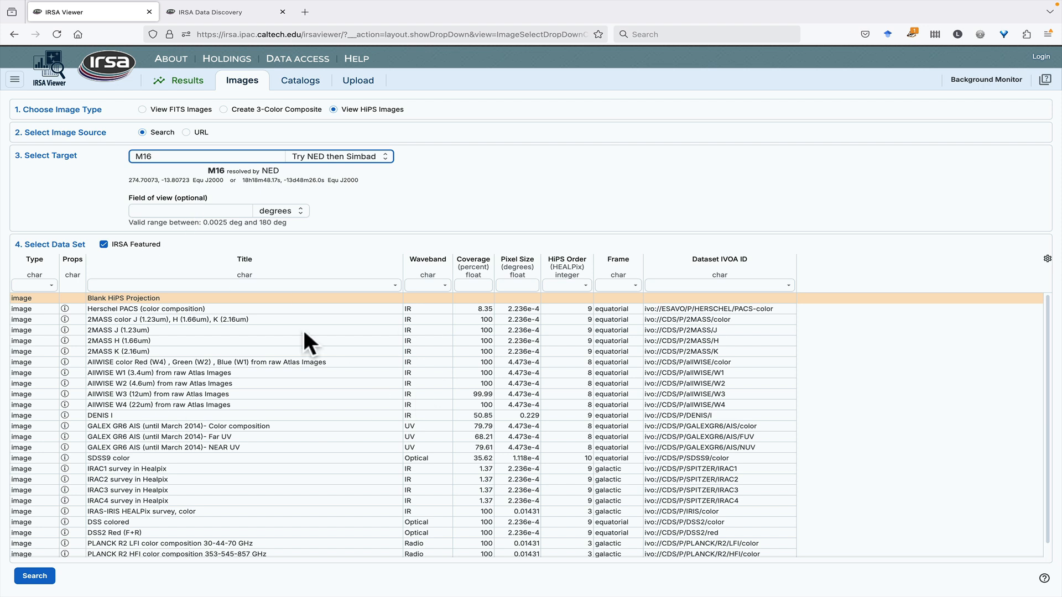
Examine the HiPS data set list both with and without the IRSA Featured restriction
{"action": "scroll", "coordinate": [303, 330], "scroll_direction": "down", "scroll_amount": 1}
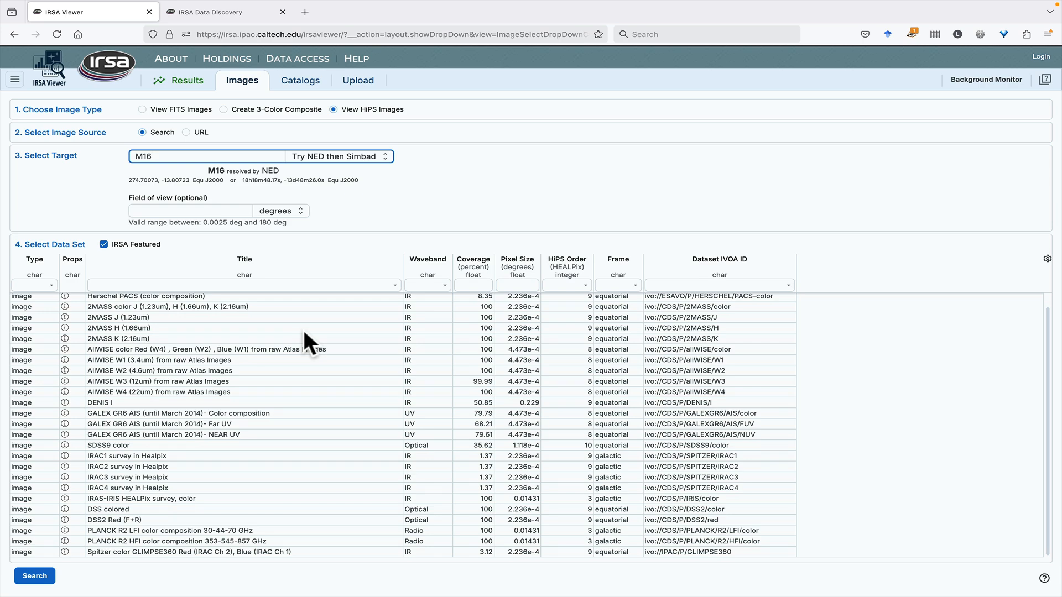
{"action": "scroll", "coordinate": [303, 332], "scroll_direction": "up", "scroll_amount": 1}
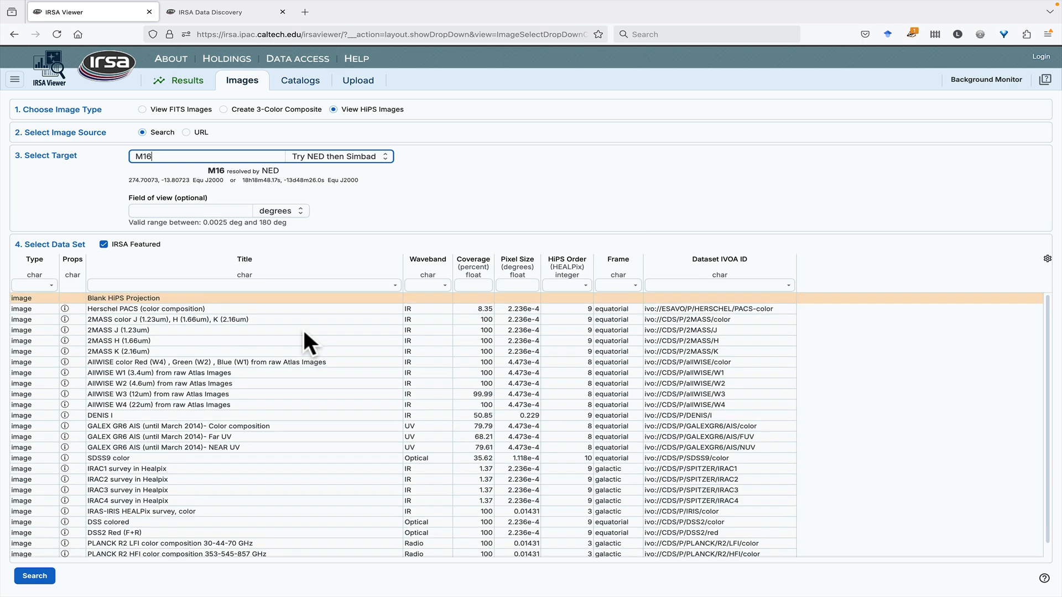
{"action": "left_click", "coordinate": [104, 244]}
{"action": "scroll", "coordinate": [257, 369], "scroll_direction": "down", "scroll_amount": 5}
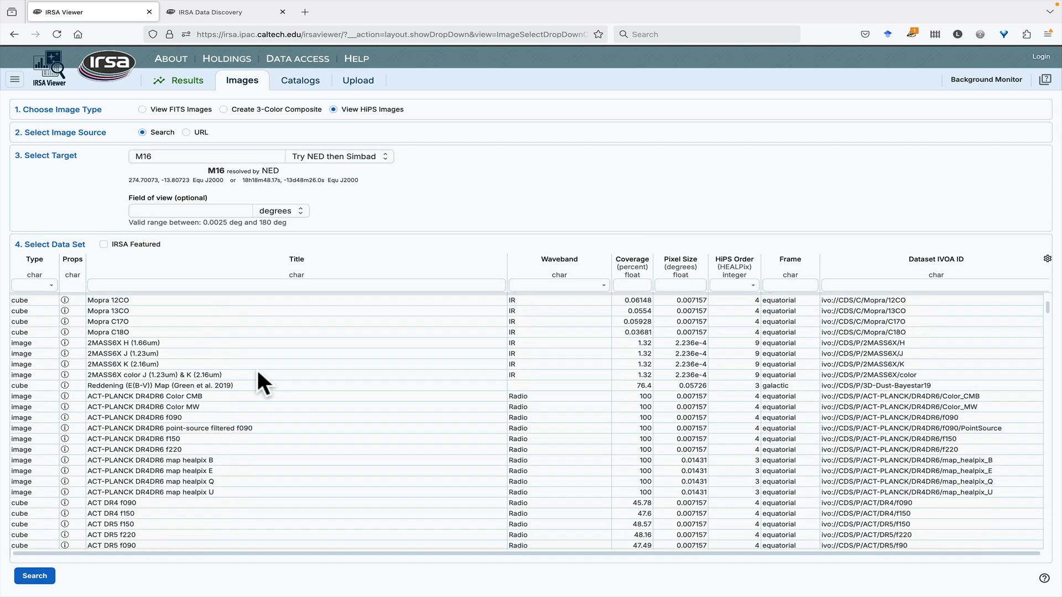
{"action": "scroll", "coordinate": [257, 373], "scroll_direction": "down", "scroll_amount": 20}
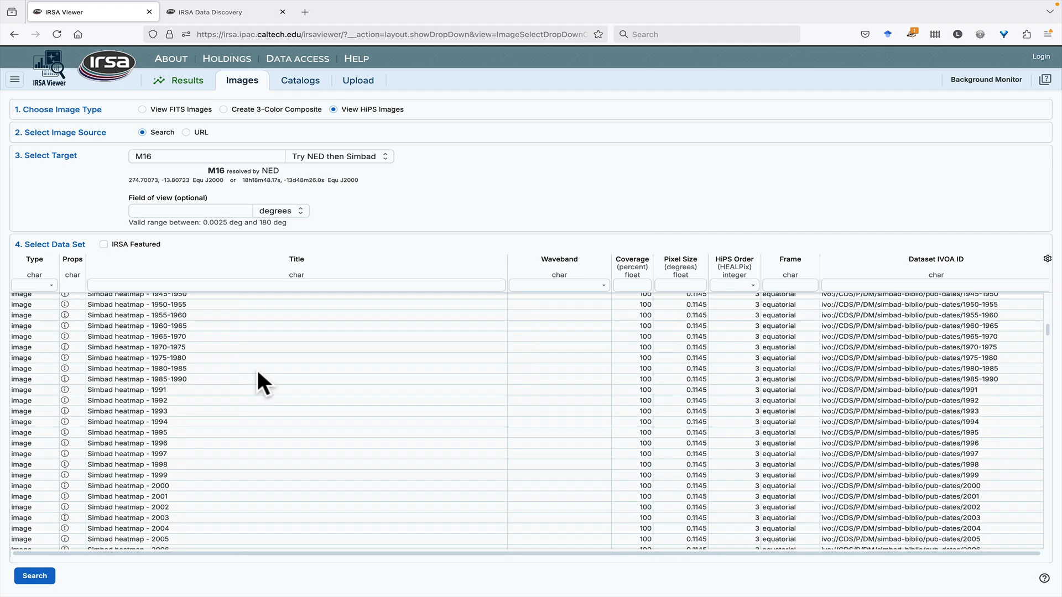
{"action": "scroll", "coordinate": [257, 370], "scroll_direction": "up", "scroll_amount": 20}
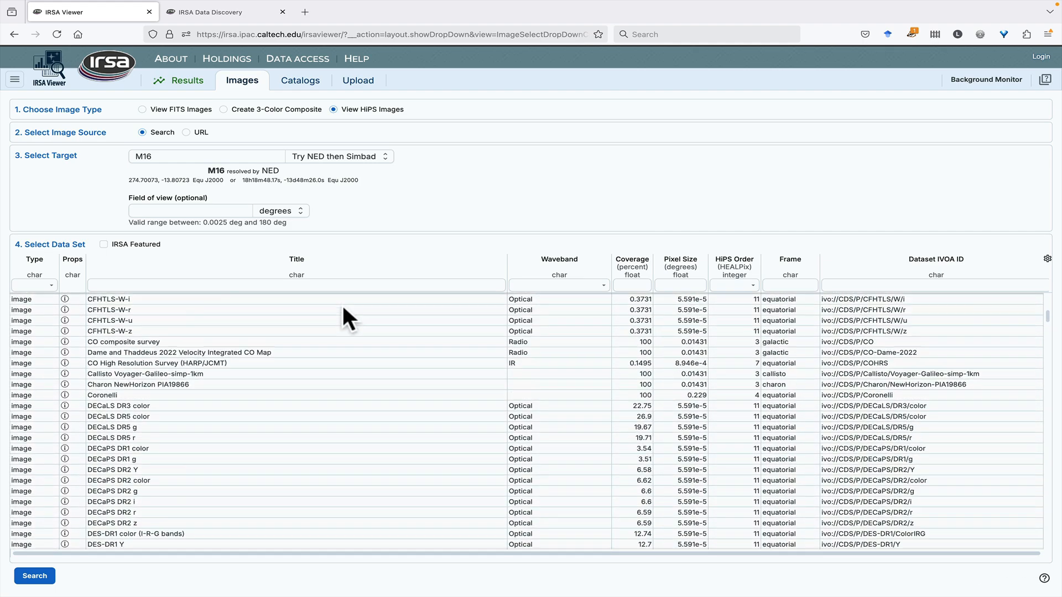
{"action": "scroll", "coordinate": [342, 303], "scroll_direction": "up", "scroll_amount": 15}
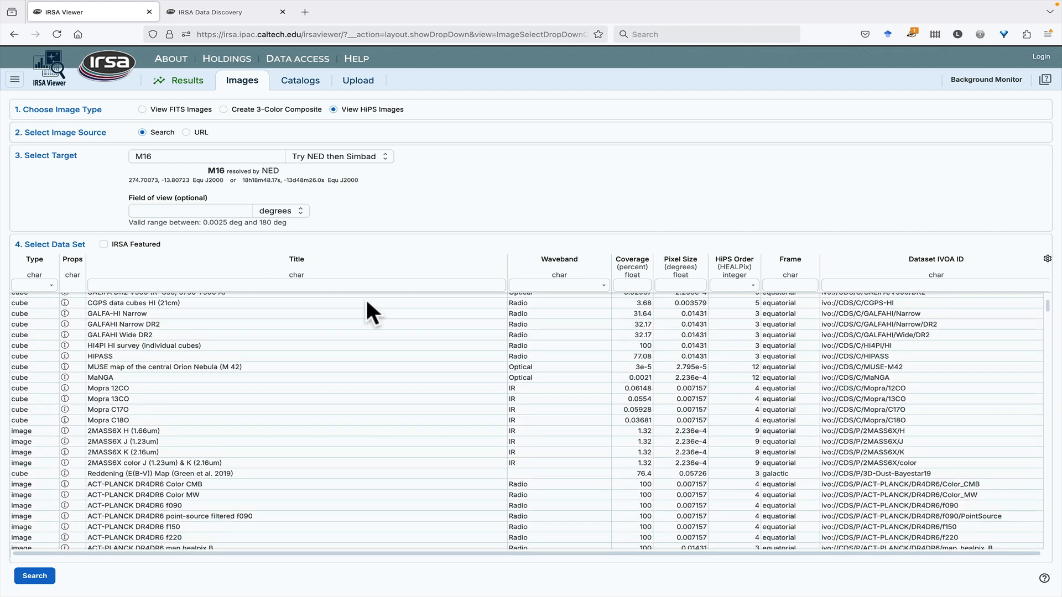
{"action": "left_click", "coordinate": [103, 245]}
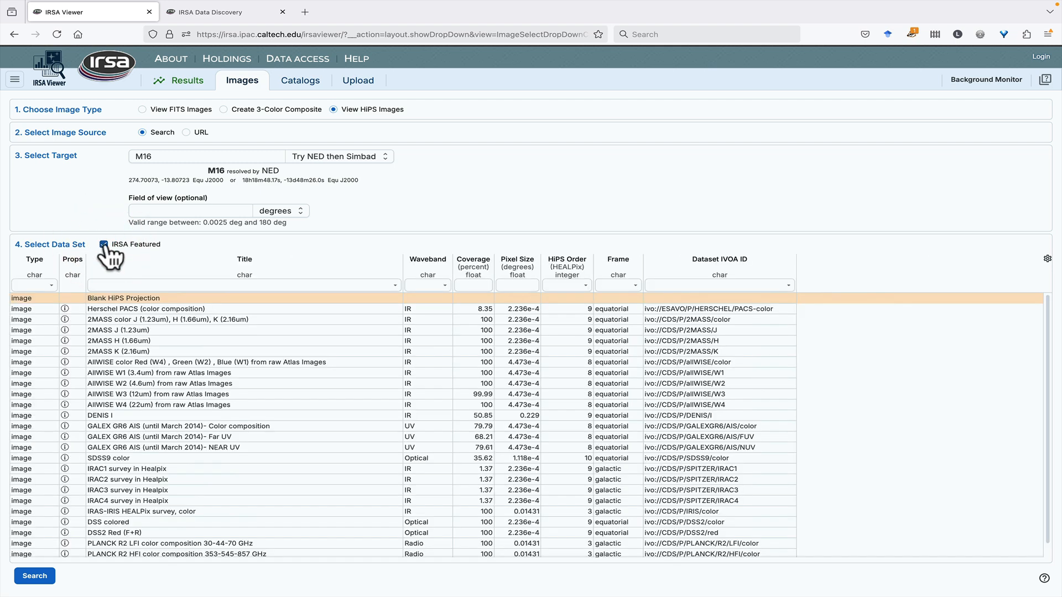
Load the Herschel PACS (color composition) HiPS image for M16 and inspect the surrounding emission up close
{"action": "left_click", "coordinate": [117, 309]}
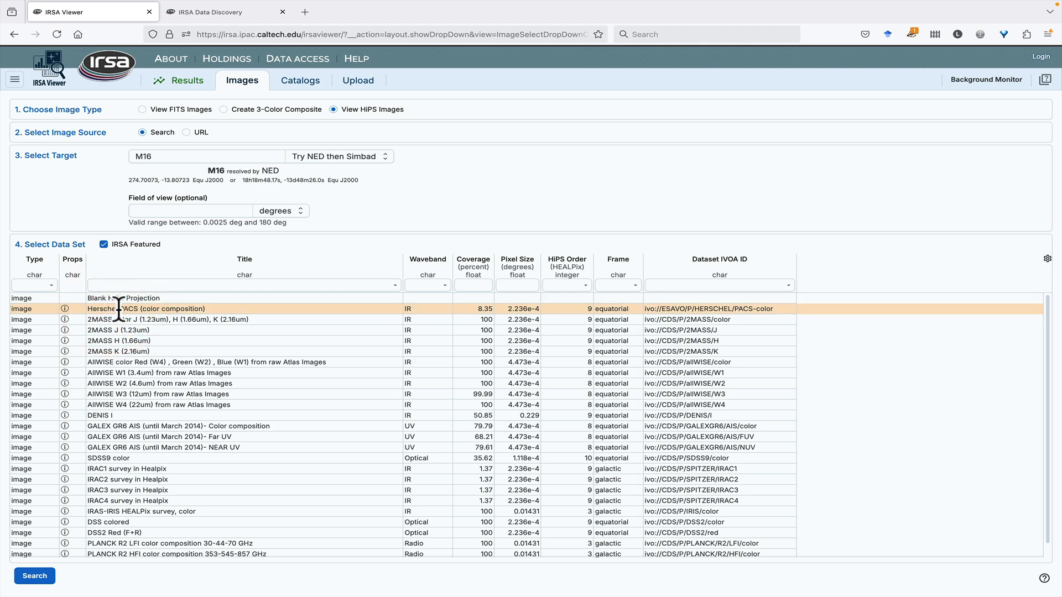
{"action": "left_click", "coordinate": [35, 576]}
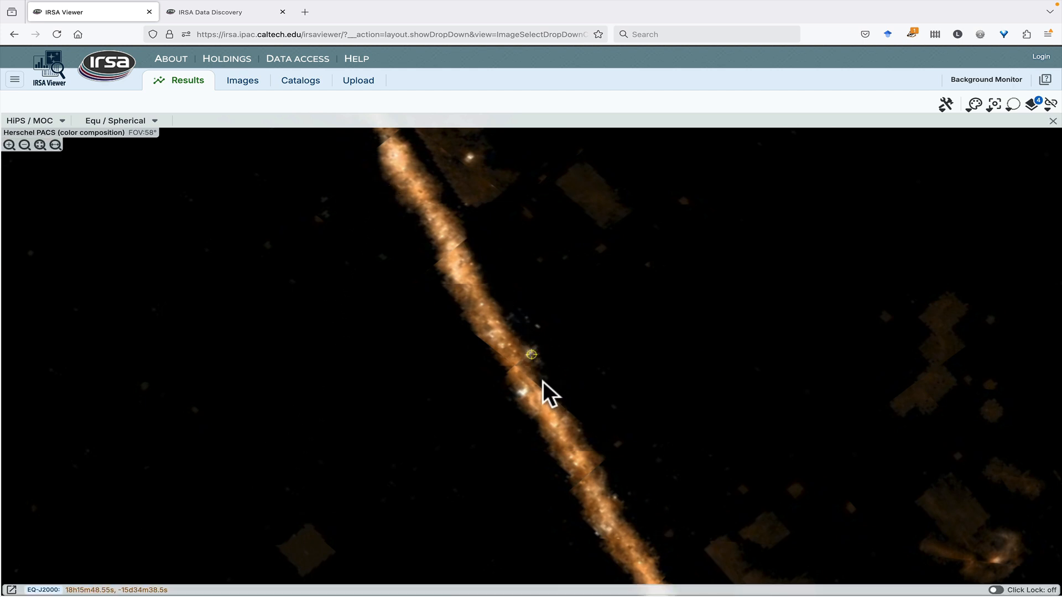
{"action": "scroll", "coordinate": [528, 372], "scroll_direction": "up", "scroll_amount": 3}
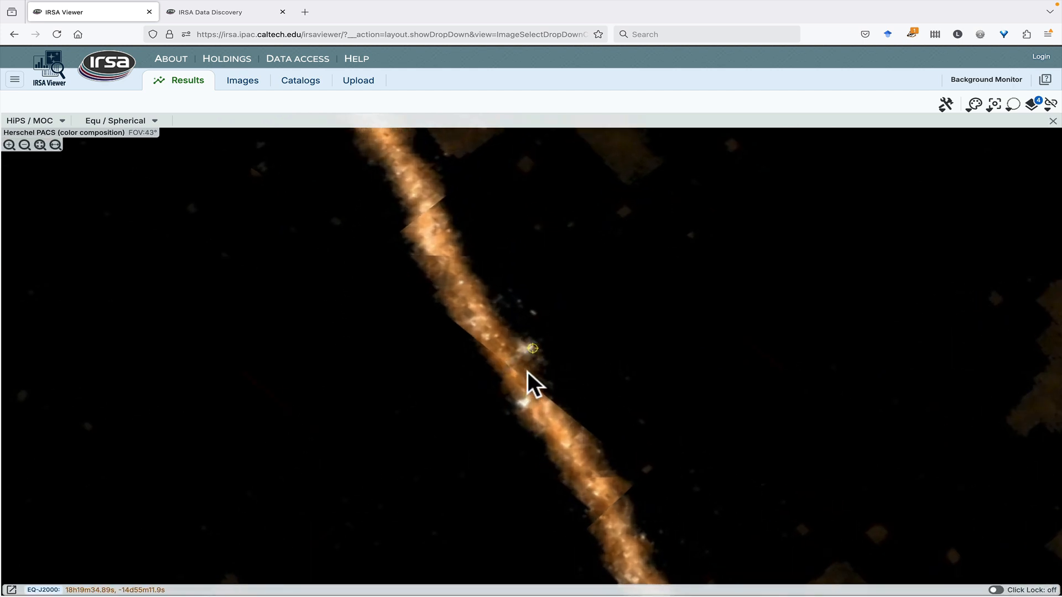
{"action": "scroll", "coordinate": [528, 372], "scroll_direction": "up", "scroll_amount": 3}
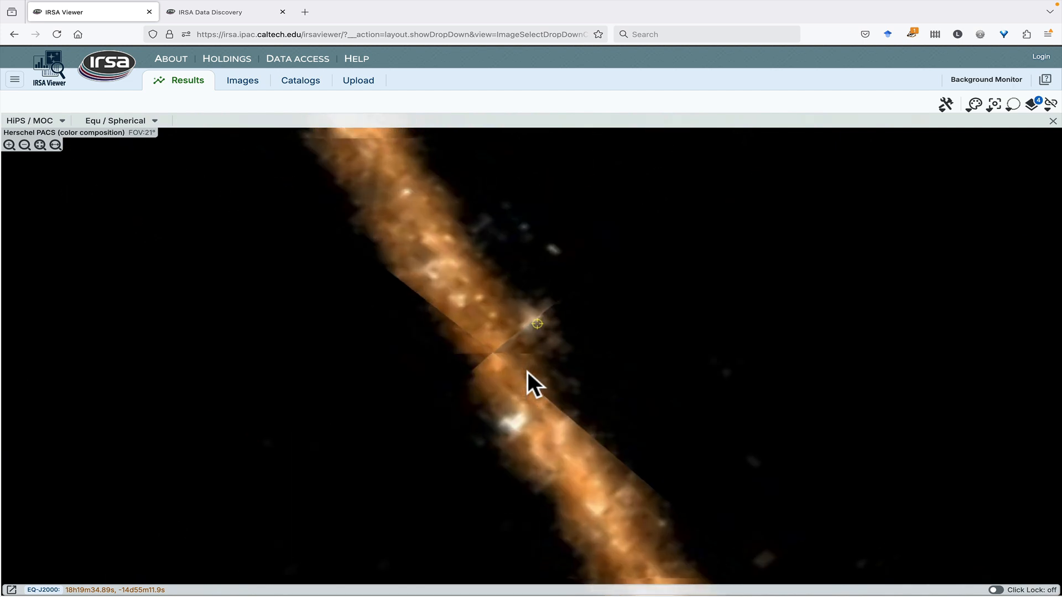
{"action": "scroll", "coordinate": [527, 372], "scroll_direction": "up", "scroll_amount": 4}
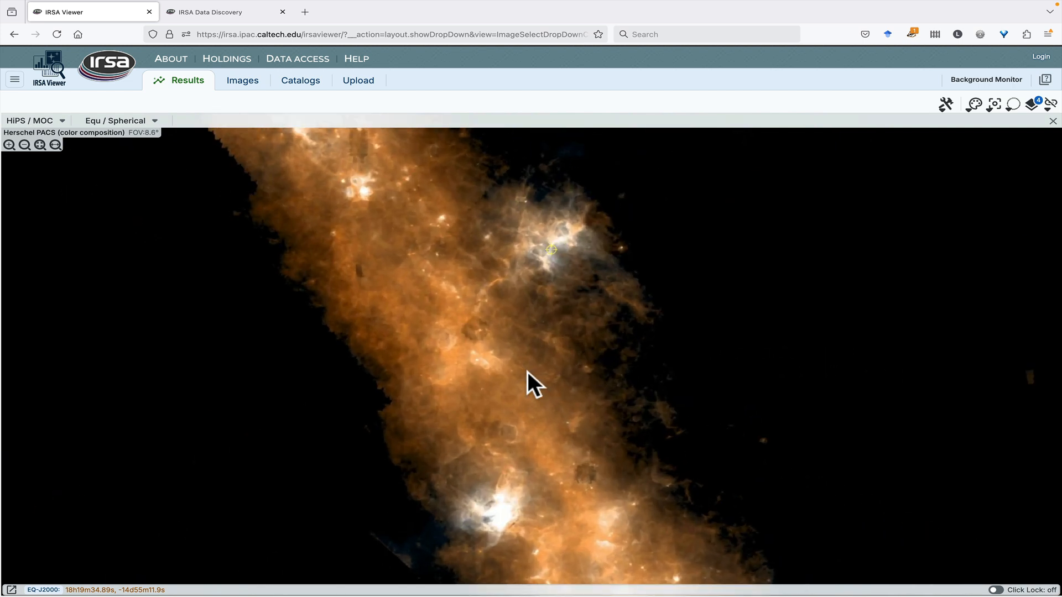
{"action": "scroll", "coordinate": [527, 371], "scroll_direction": "up", "scroll_amount": 2}
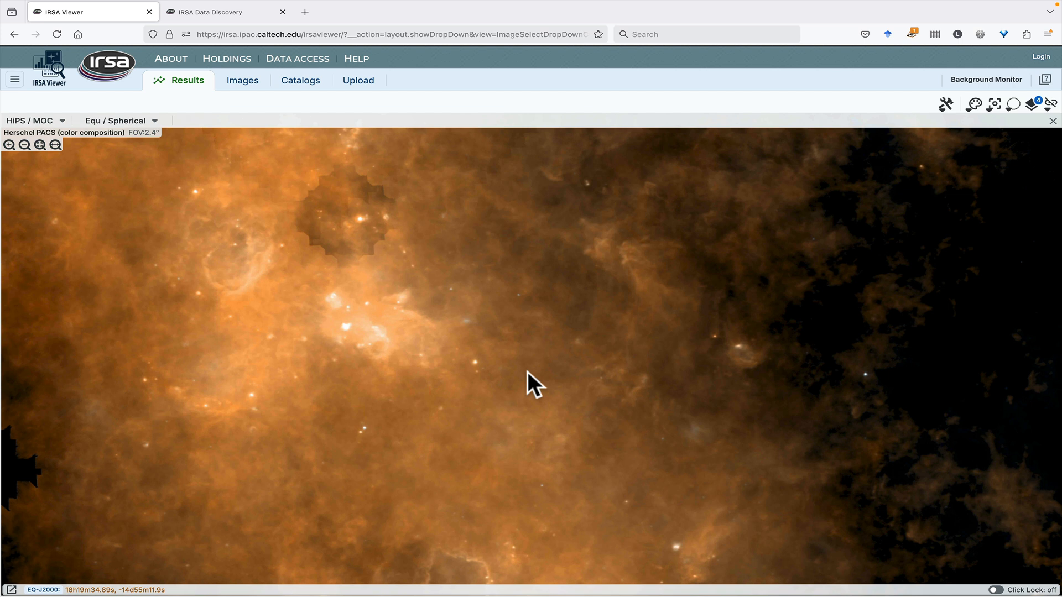
{"action": "scroll", "coordinate": [526, 371], "scroll_direction": "down", "scroll_amount": 2}
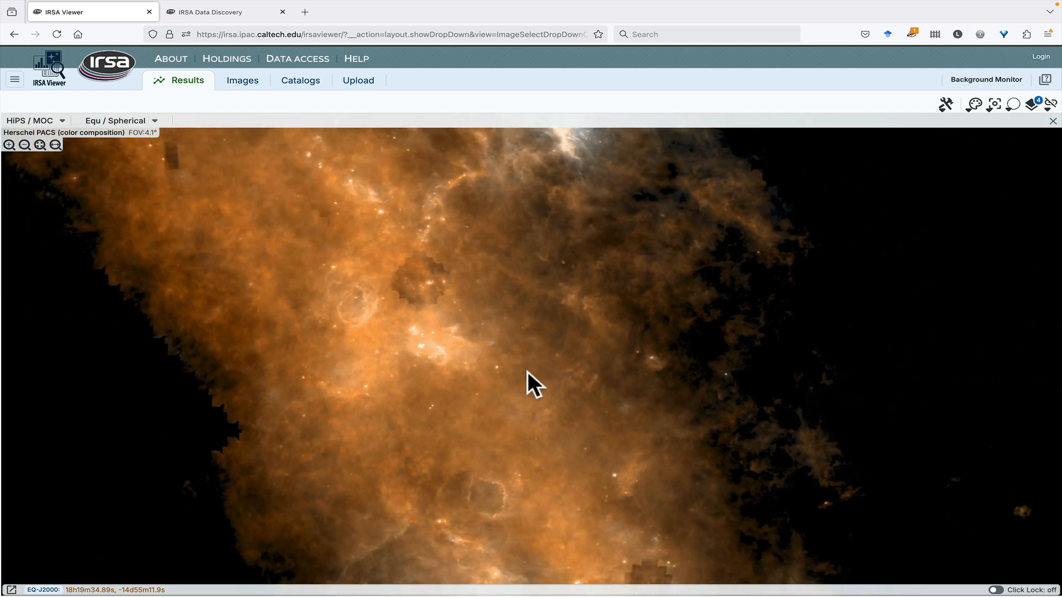
{"action": "scroll", "coordinate": [527, 371], "scroll_direction": "down", "scroll_amount": 1}
Add the Herschel PACS (color composition) MOC layer to the image and inspect its coverage outline
{"action": "left_click", "coordinate": [61, 120]}
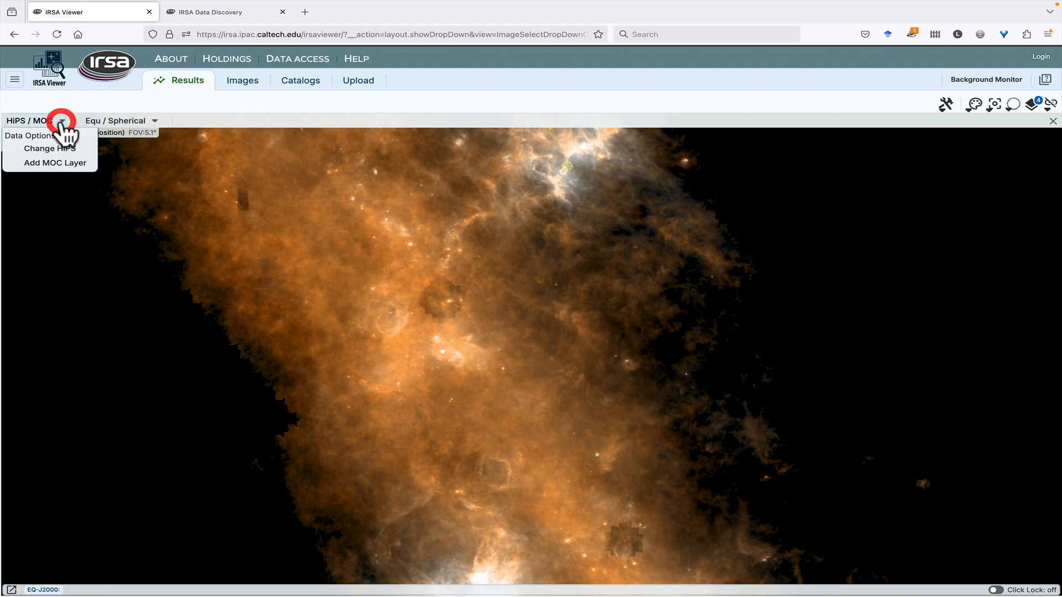
{"action": "left_click", "coordinate": [59, 162]}
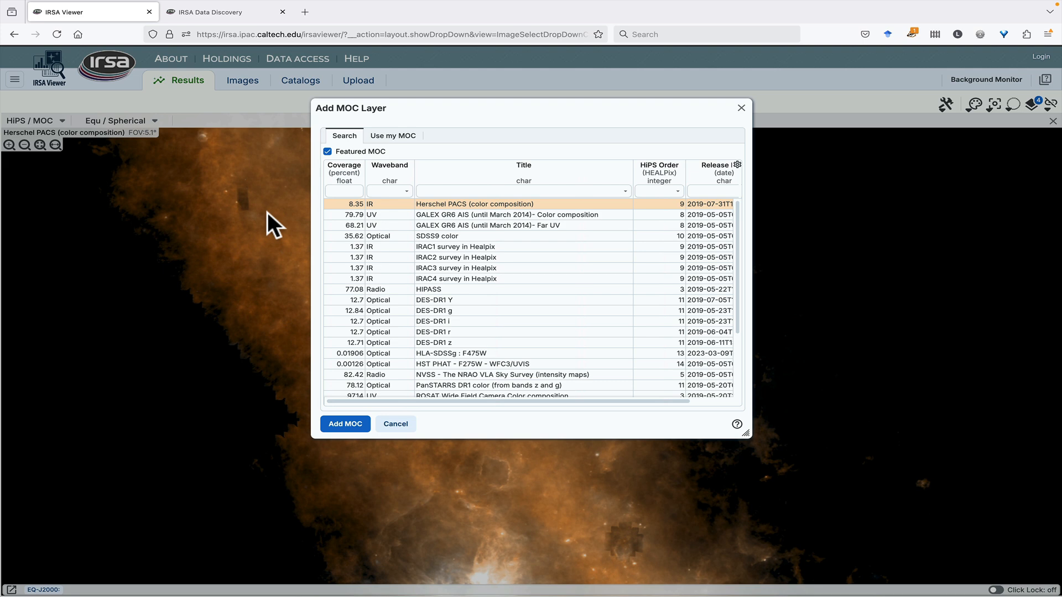
{"action": "left_click", "coordinate": [357, 423]}
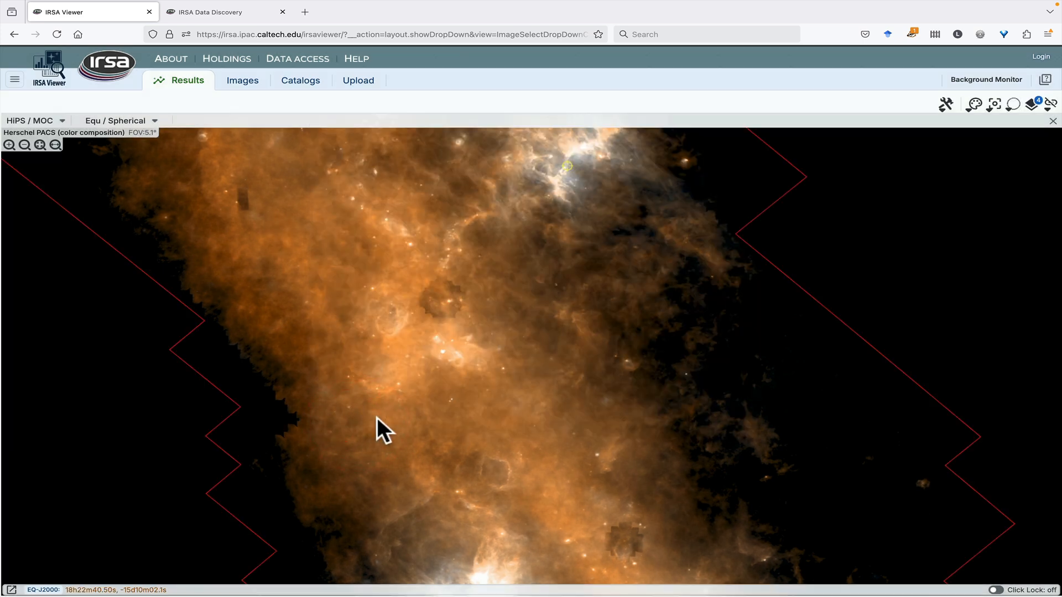
{"action": "scroll", "coordinate": [377, 417], "scroll_direction": "down", "scroll_amount": 1}
{"action": "scroll", "coordinate": [376, 417], "scroll_direction": "down", "scroll_amount": 4}
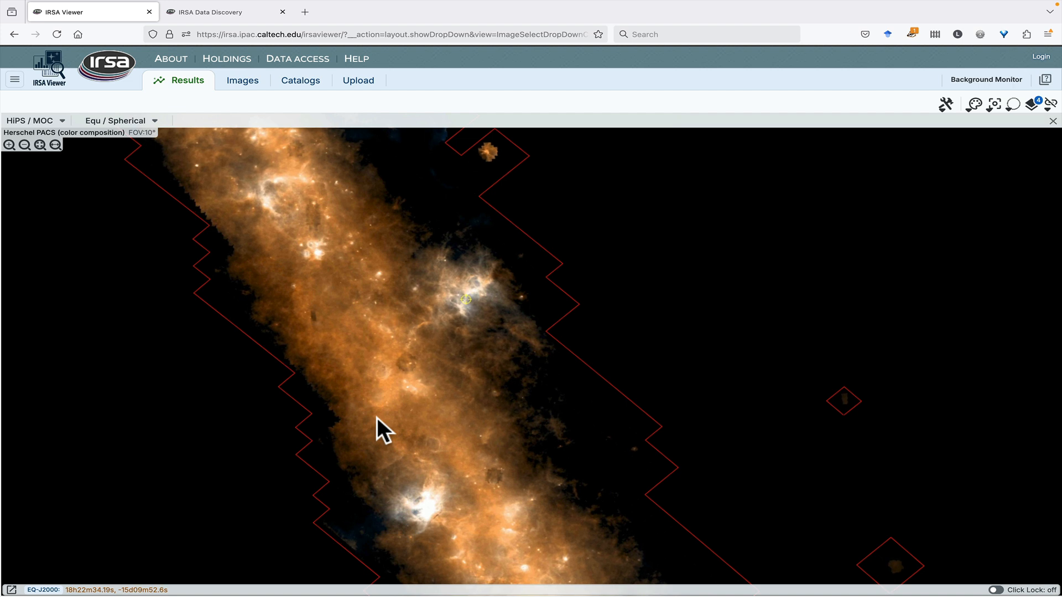
{"action": "scroll", "coordinate": [377, 417], "scroll_direction": "down", "scroll_amount": 2}
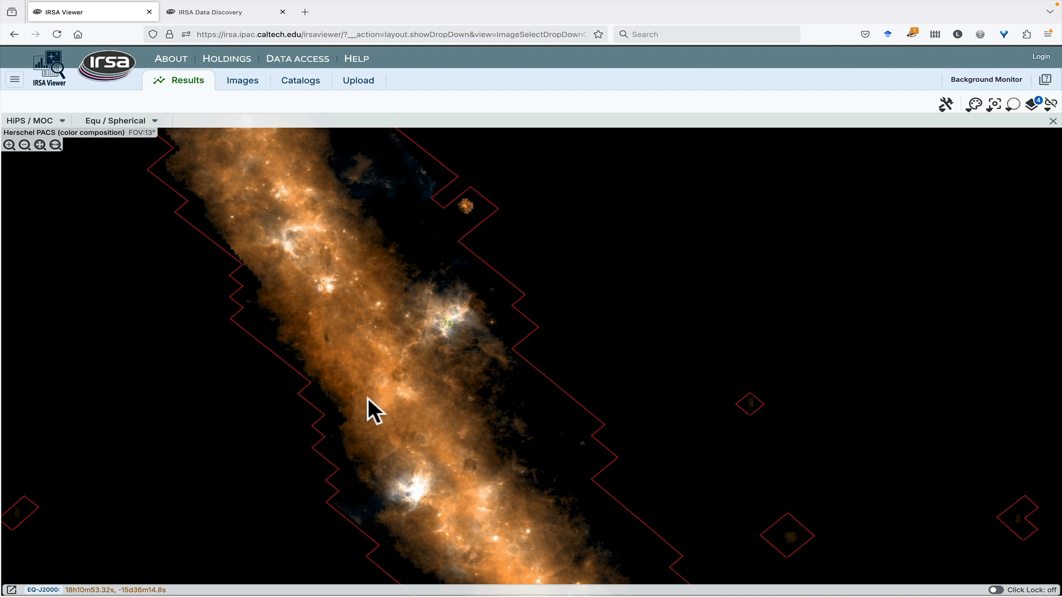
Filter the featured MOC titles by "sdss", add the SDSS9 color layer, and inspect where its coverage overlaps the Herschel region
{"action": "left_click", "coordinate": [52, 120]}
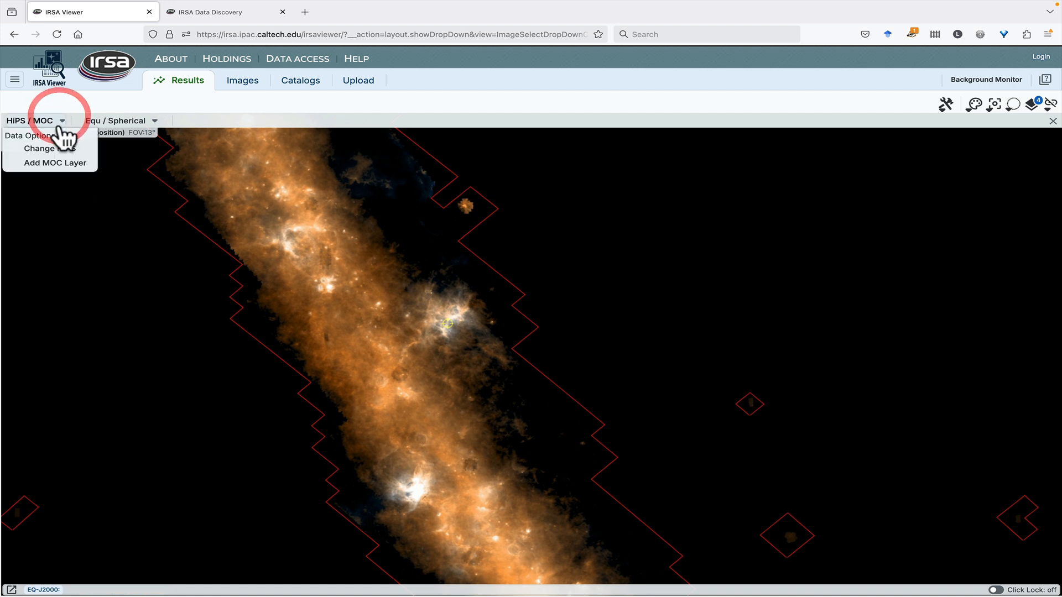
{"action": "left_click", "coordinate": [59, 165]}
{"action": "left_click", "coordinate": [439, 192]}
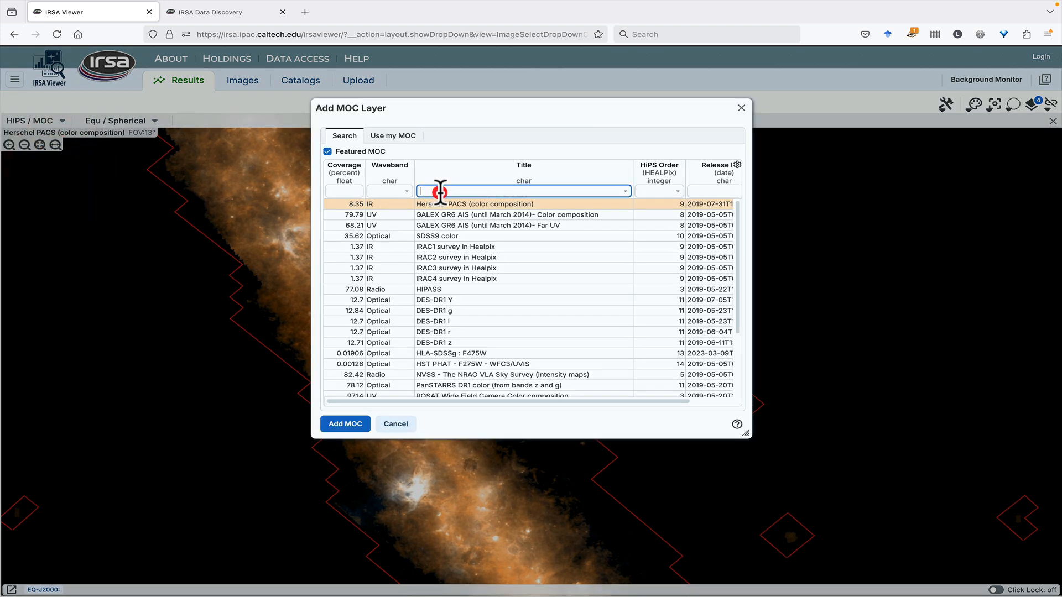
{"action": "type", "text": "wise"}
{"action": "key", "text": "Return"}
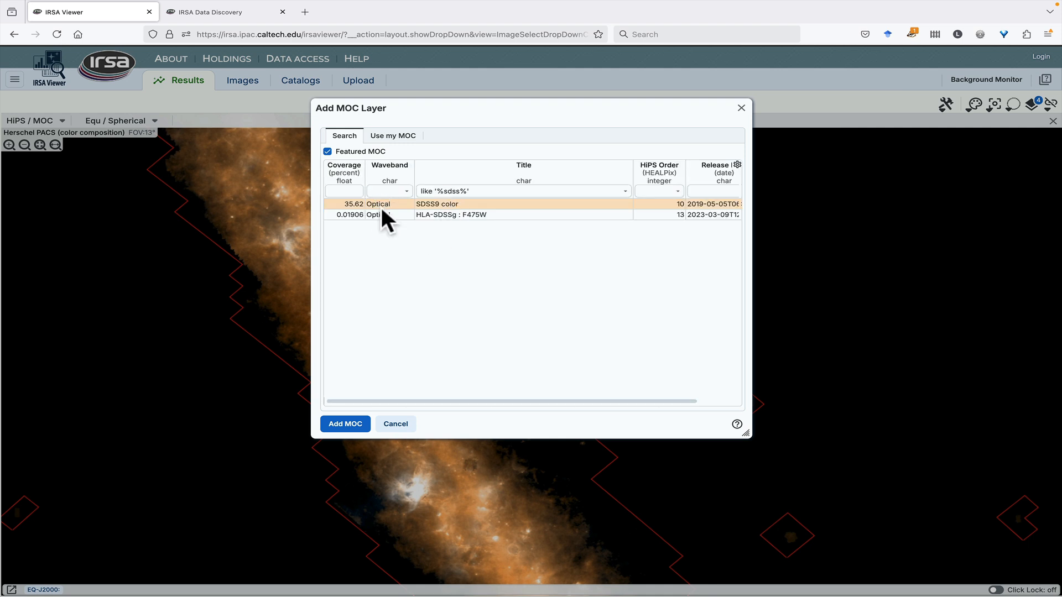
{"action": "left_click", "coordinate": [380, 207]}
{"action": "left_click", "coordinate": [353, 423]}
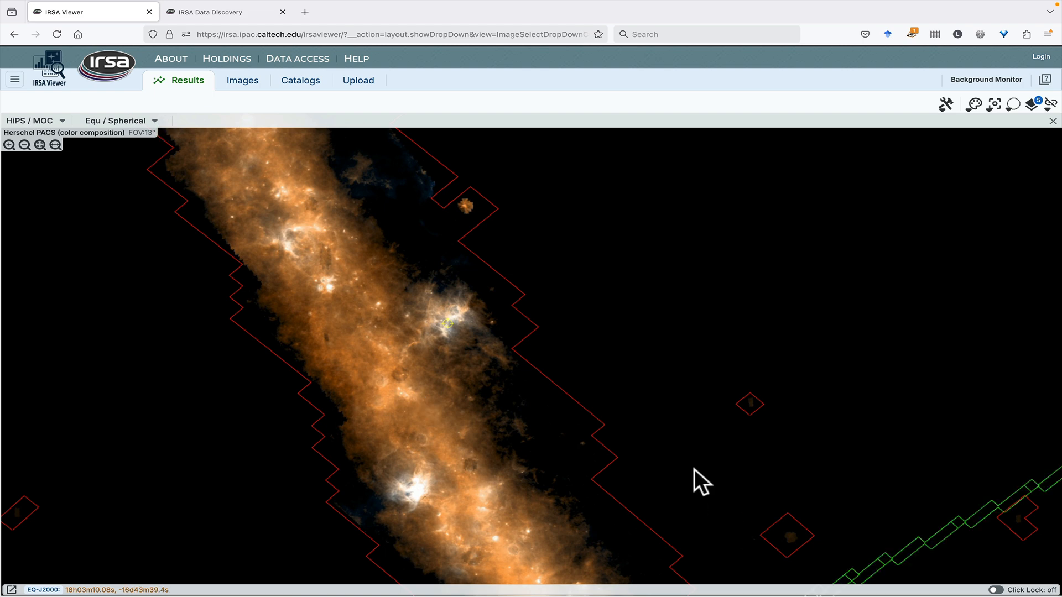
{"action": "left_click_drag", "start_coordinate": [695, 469], "coordinate": [548, 251]}
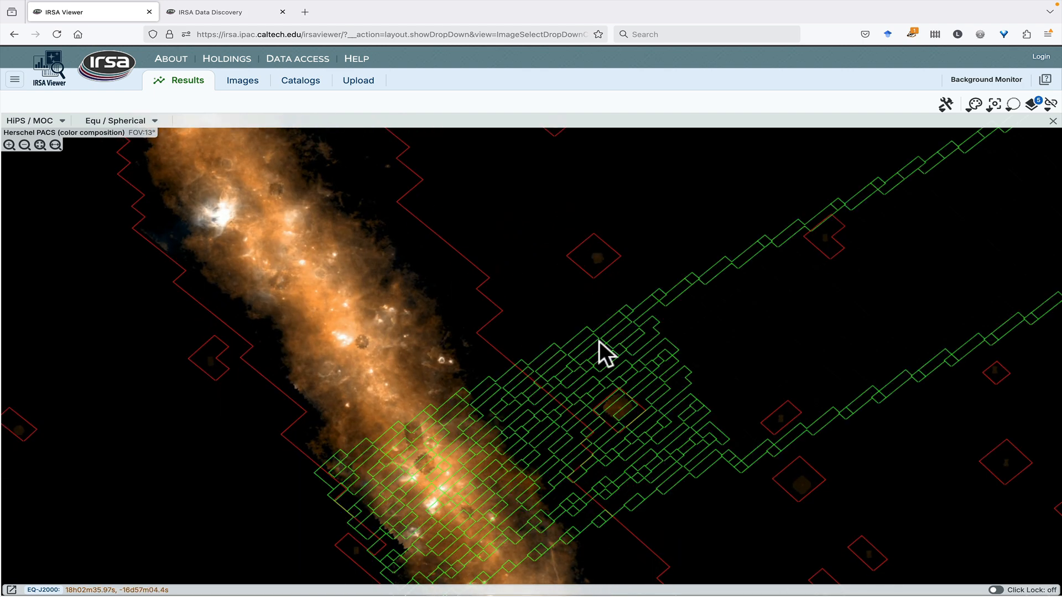
Center the image on Galactic coordinates and examine how the Herschel and SDSS9 coverage compares across the wider sky
{"action": "scroll", "coordinate": [626, 385], "scroll_direction": "down", "scroll_amount": 3}
{"action": "scroll", "coordinate": [625, 385], "scroll_direction": "down", "scroll_amount": 3}
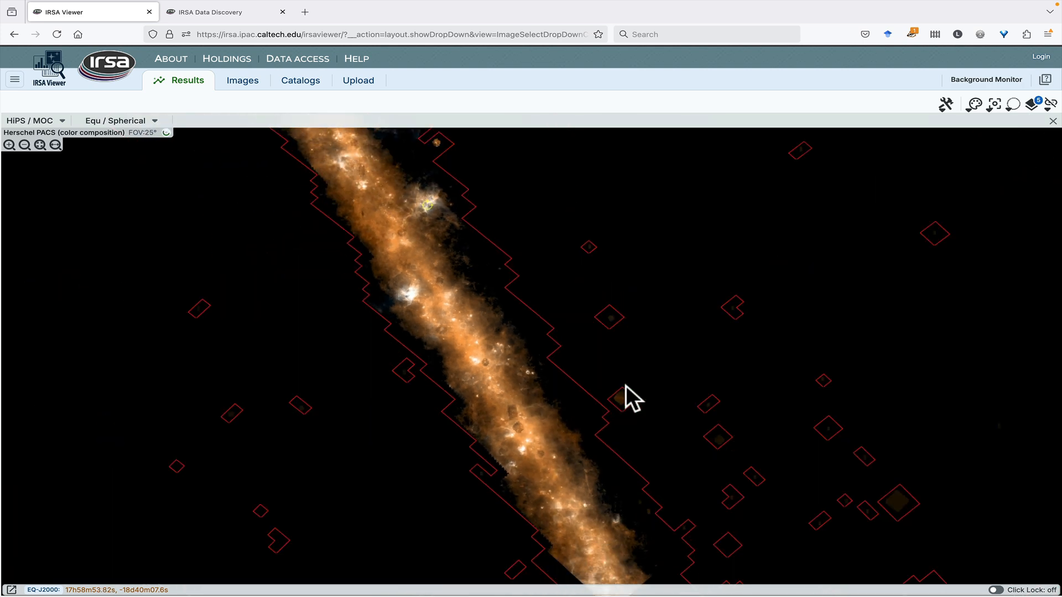
{"action": "scroll", "coordinate": [589, 344], "scroll_direction": "down", "scroll_amount": 3}
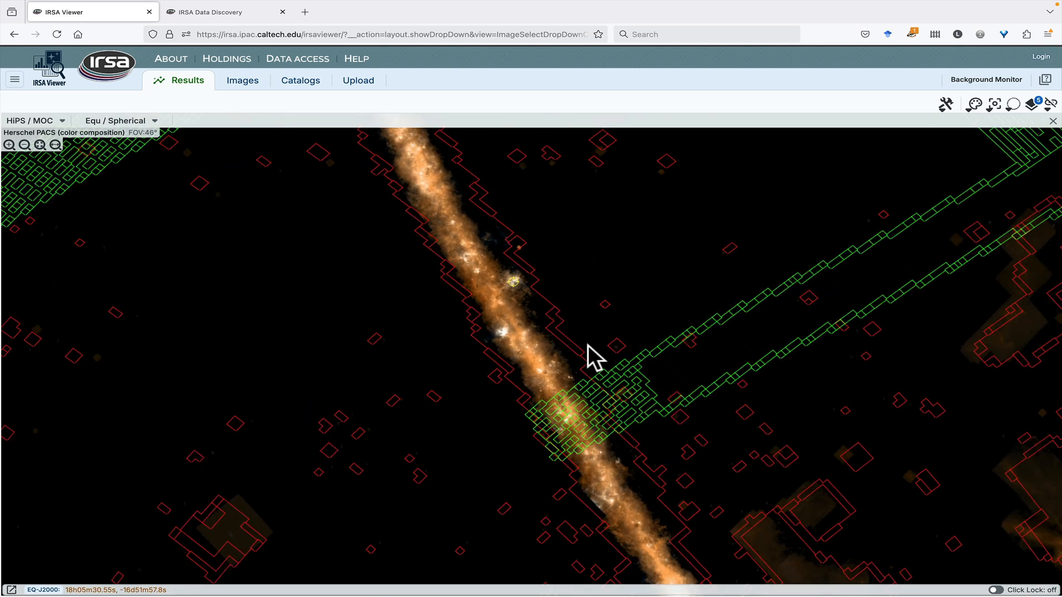
{"action": "scroll", "coordinate": [589, 345], "scroll_direction": "down", "scroll_amount": 3}
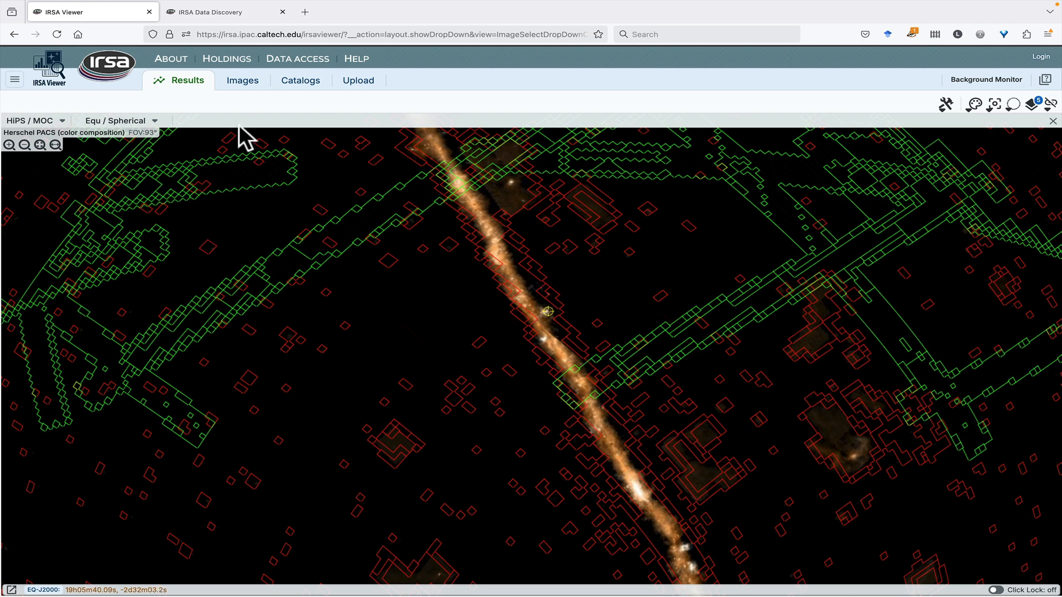
{"action": "left_click", "coordinate": [114, 120]}
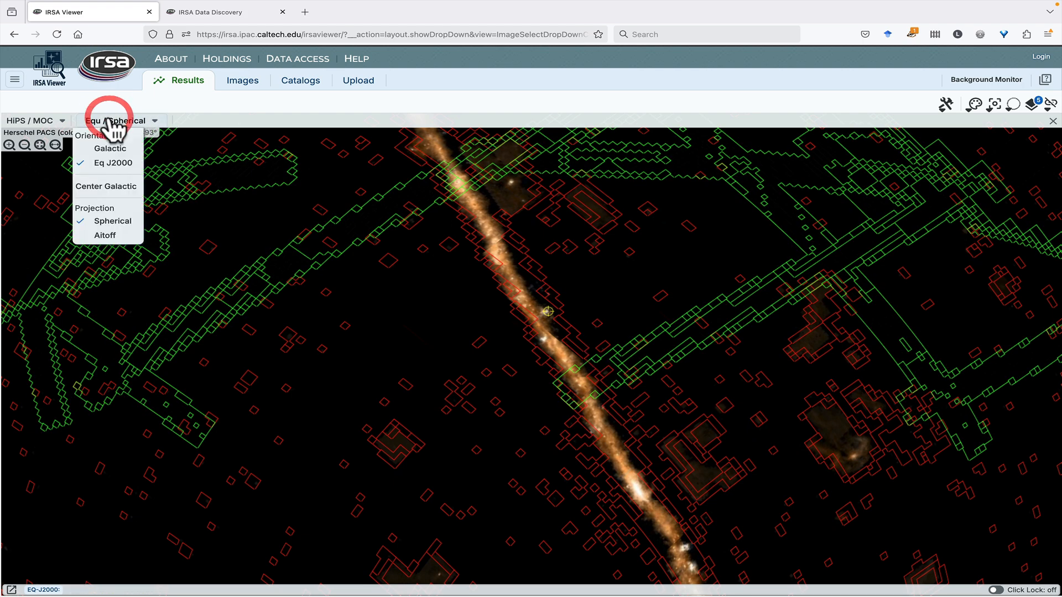
{"action": "left_click", "coordinate": [118, 187]}
{"action": "scroll", "coordinate": [525, 291], "scroll_direction": "down", "scroll_amount": 4}
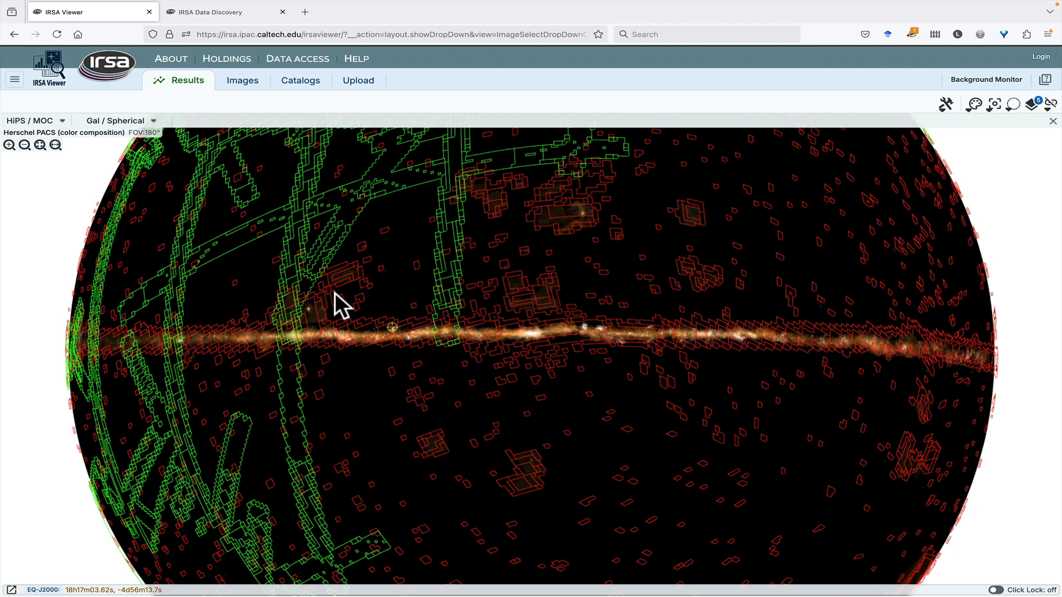
{"action": "left_click_drag", "start_coordinate": [393, 325], "coordinate": [506, 341]}
{"action": "left_click", "coordinate": [507, 340]}
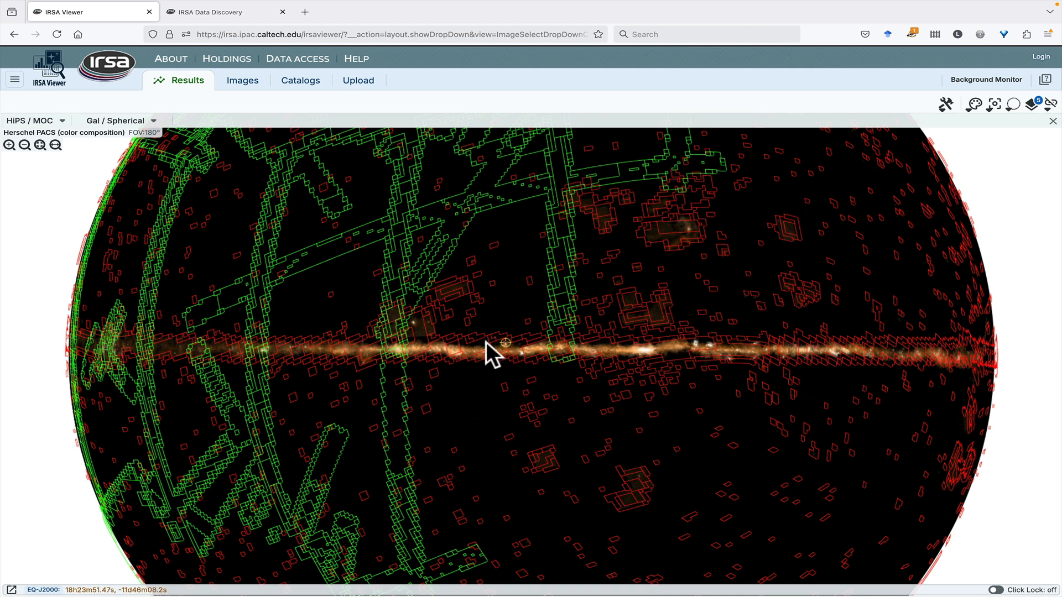
Remove the Herschel PACS and SDSS9 color MOC layers from the image
{"action": "left_click", "coordinate": [1032, 104]}
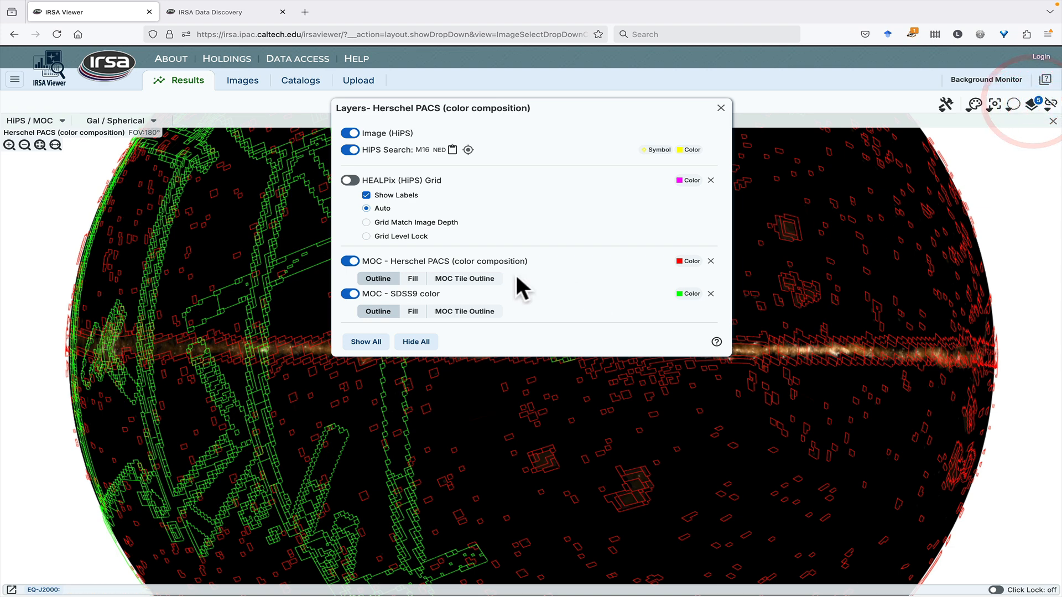
{"action": "left_click", "coordinate": [711, 261]}
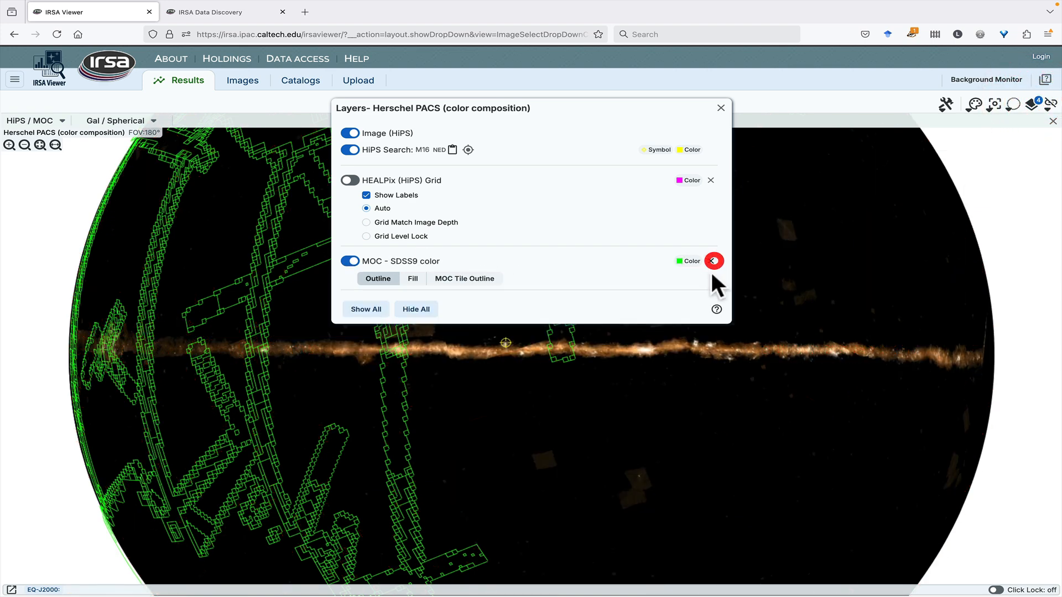
{"action": "left_click", "coordinate": [711, 261]}
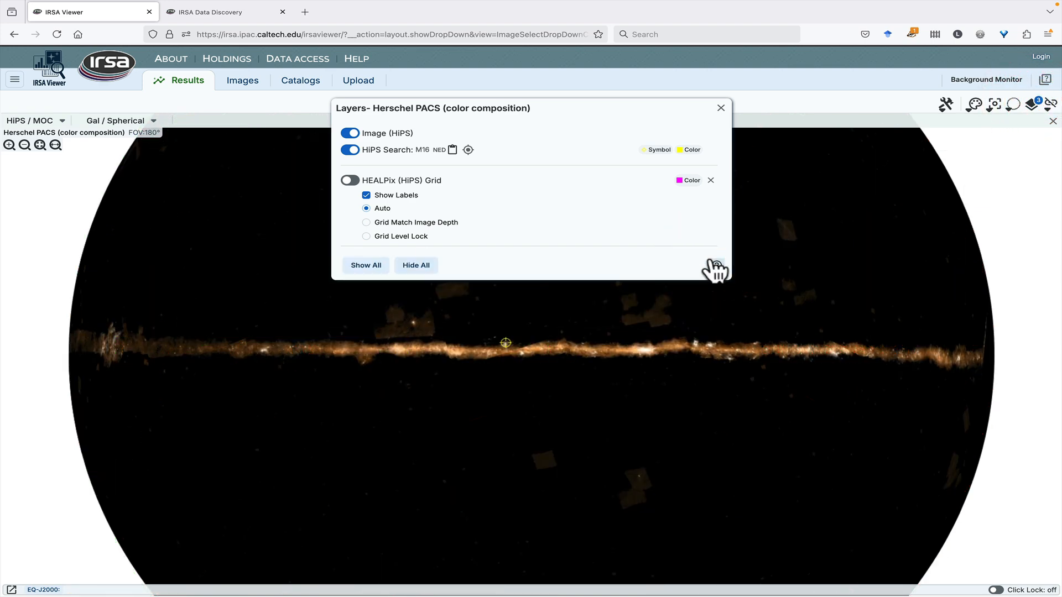
{"action": "left_click", "coordinate": [721, 107]}
Set up a FITS image search for M16 with a cutout size of 0.5 degrees
{"action": "left_click", "coordinate": [247, 85]}
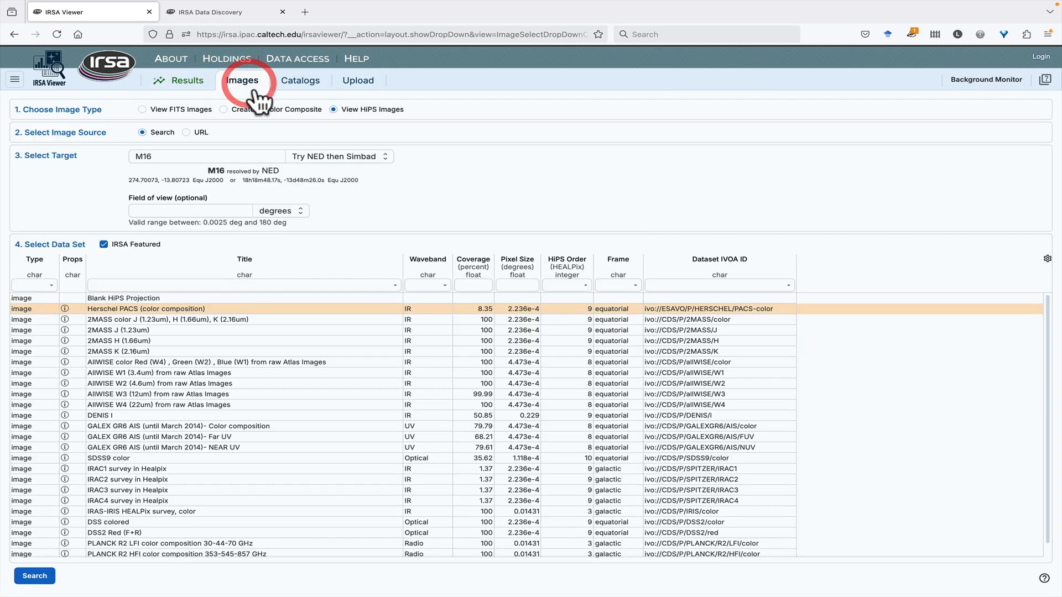
{"action": "left_click", "coordinate": [141, 110]}
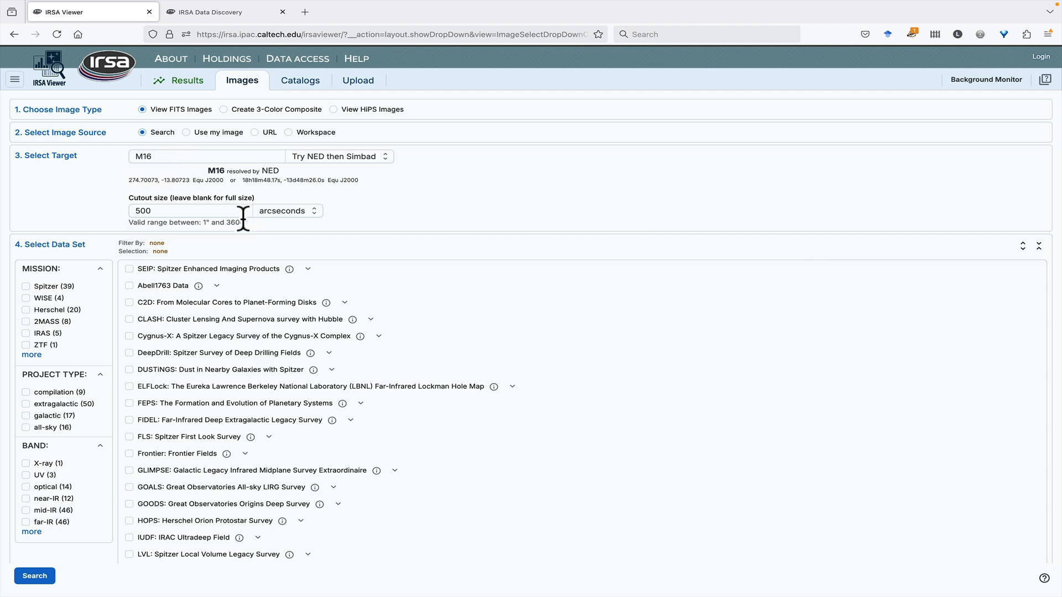
{"action": "left_click", "coordinate": [290, 210]}
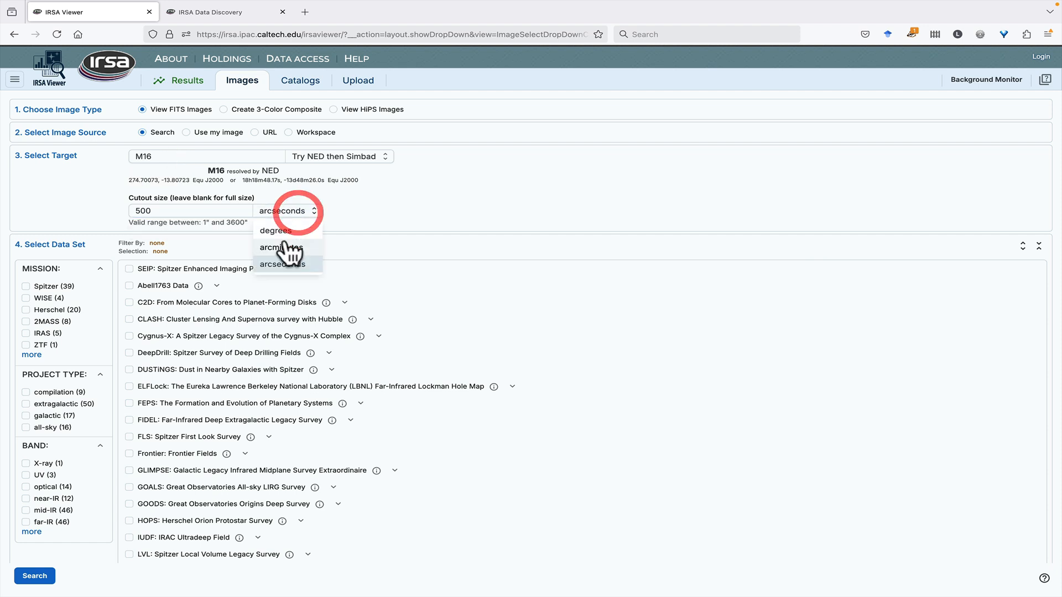
{"action": "left_click", "coordinate": [283, 232]}
{"action": "double_click", "coordinate": [196, 210]}
{"action": "type", "text": "0.5"}
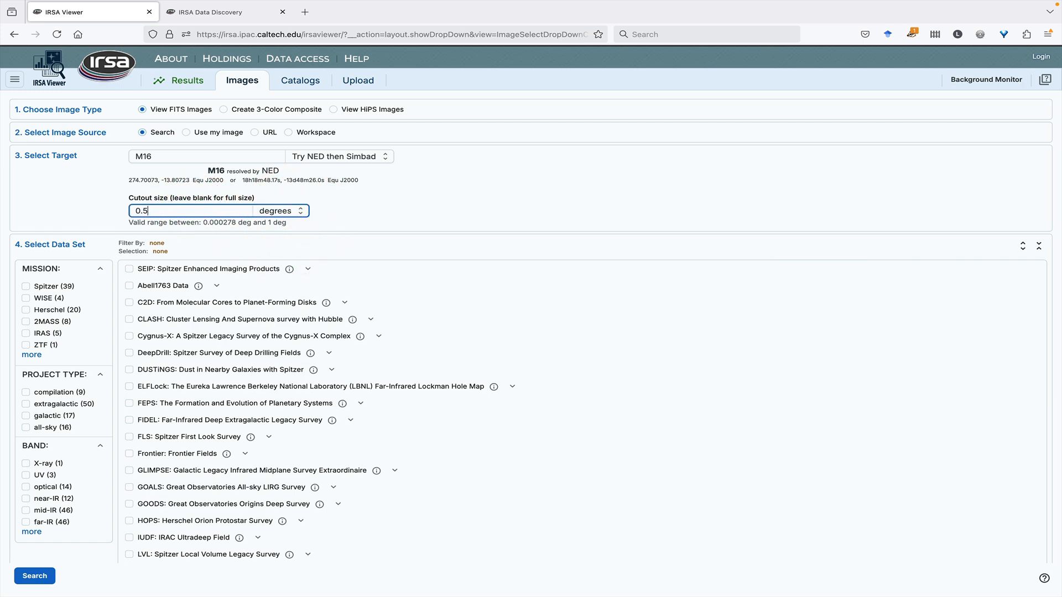
Browse the FITS data sets, filter them by the WISE mission, and select the WISE AllWISE Atlas
{"action": "scroll", "coordinate": [416, 389], "scroll_direction": "down", "scroll_amount": 1}
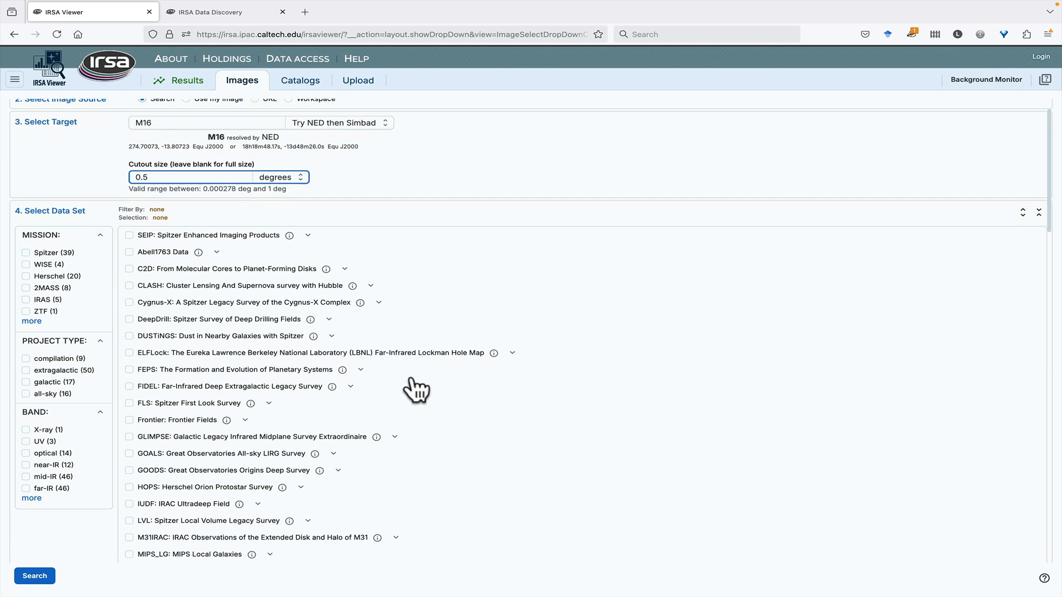
{"action": "scroll", "coordinate": [418, 391], "scroll_direction": "down", "scroll_amount": 8}
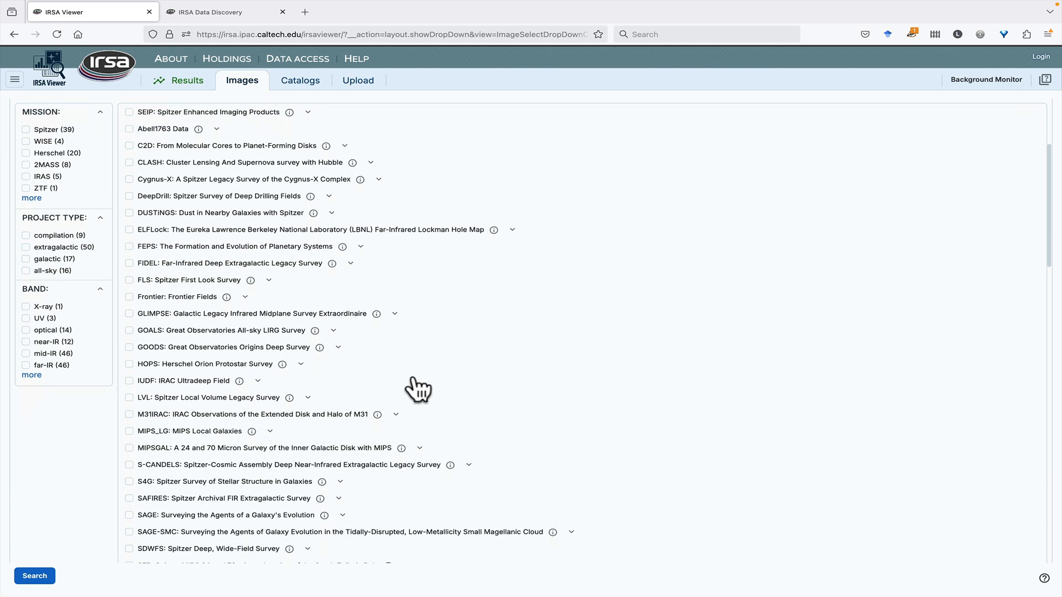
{"action": "scroll", "coordinate": [419, 391], "scroll_direction": "down", "scroll_amount": 13}
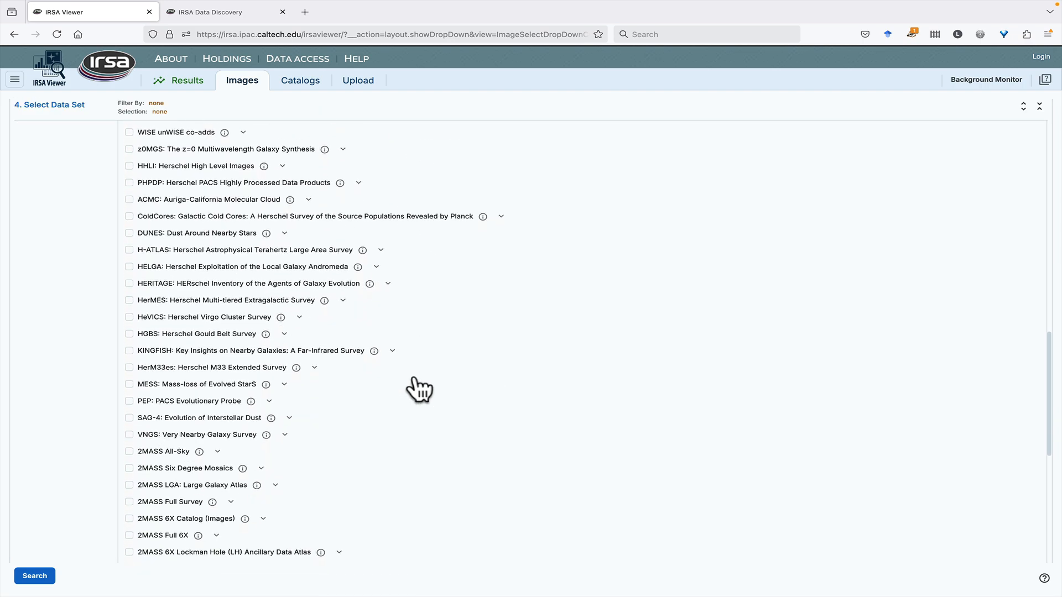
{"action": "scroll", "coordinate": [419, 390], "scroll_direction": "up", "scroll_amount": 20}
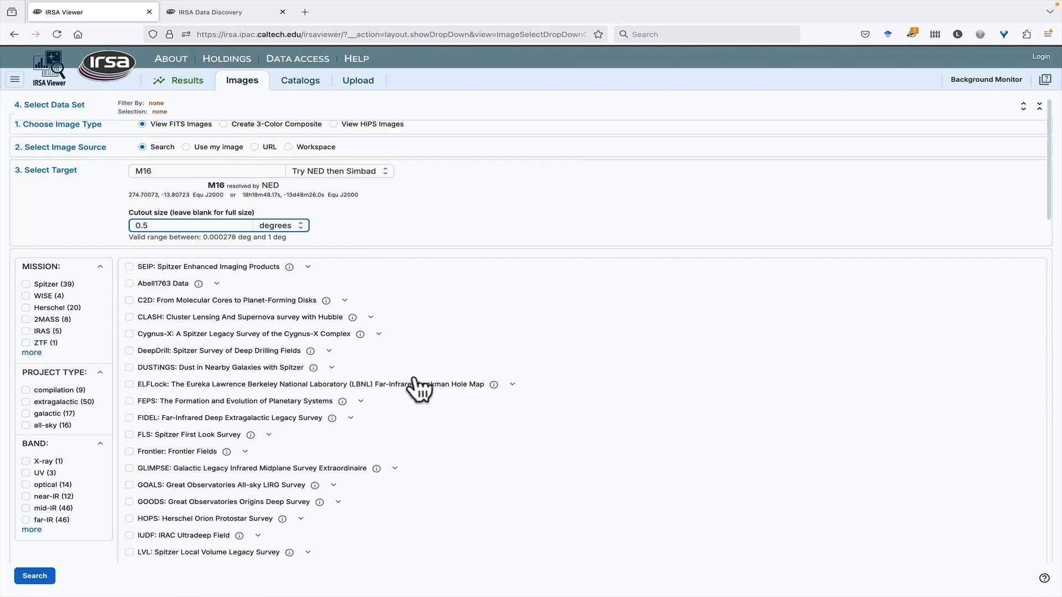
{"action": "scroll", "coordinate": [419, 390], "scroll_direction": "down", "scroll_amount": 1}
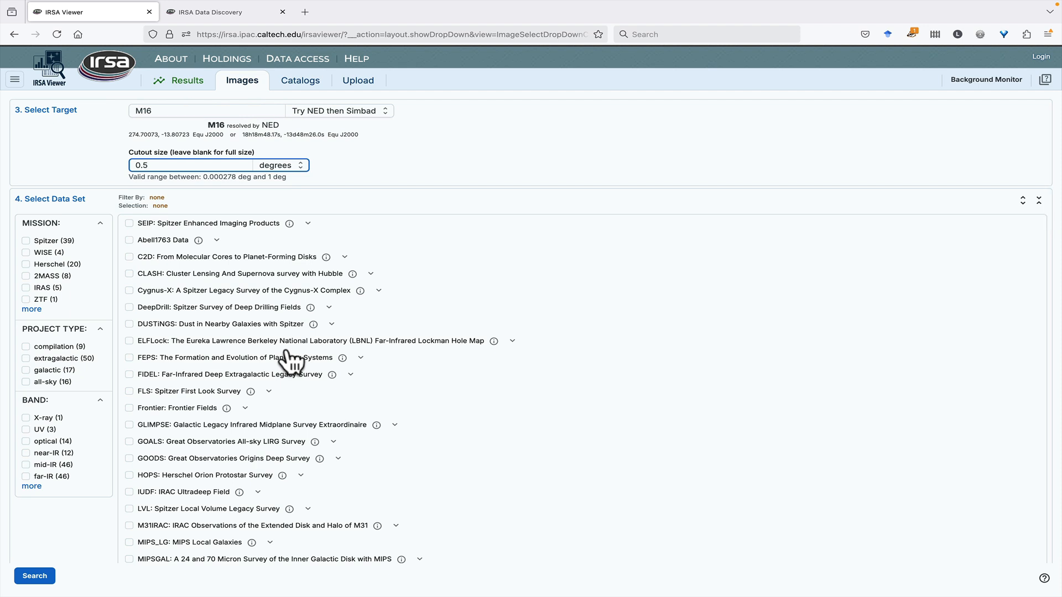
{"action": "left_click", "coordinate": [25, 252]}
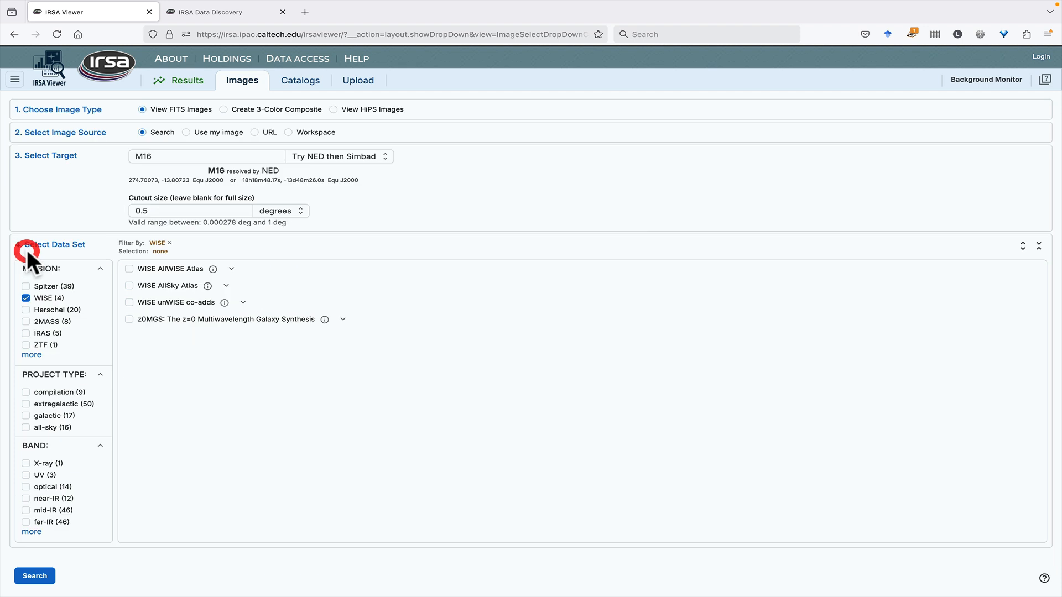
{"action": "left_click", "coordinate": [129, 269]}
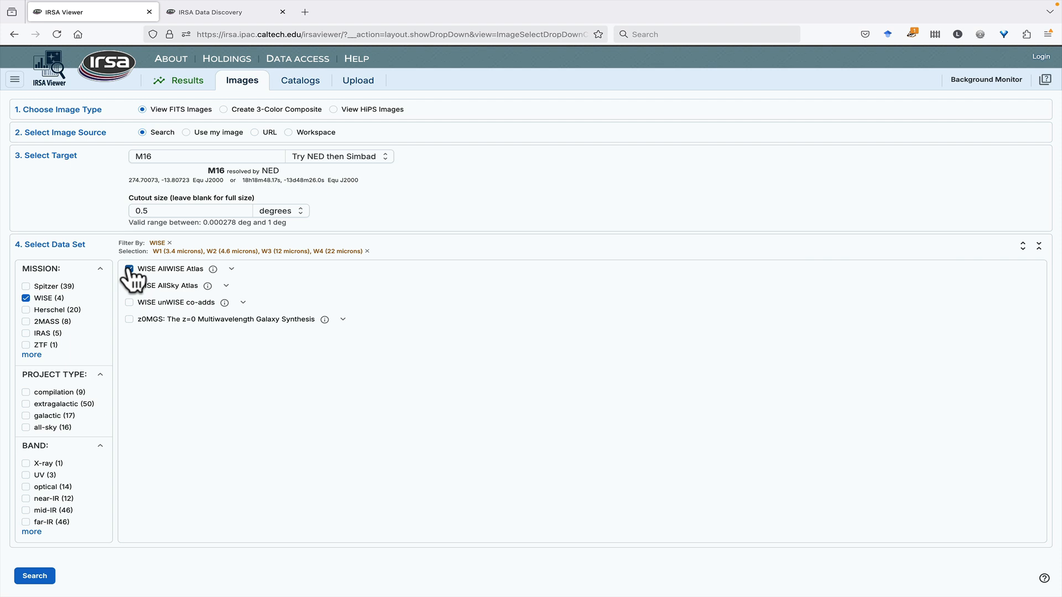
Change the data set filter to Spitzer galactic projects and select the GLIMPSE survey
{"action": "left_click", "coordinate": [26, 297]}
{"action": "left_click", "coordinate": [25, 286]}
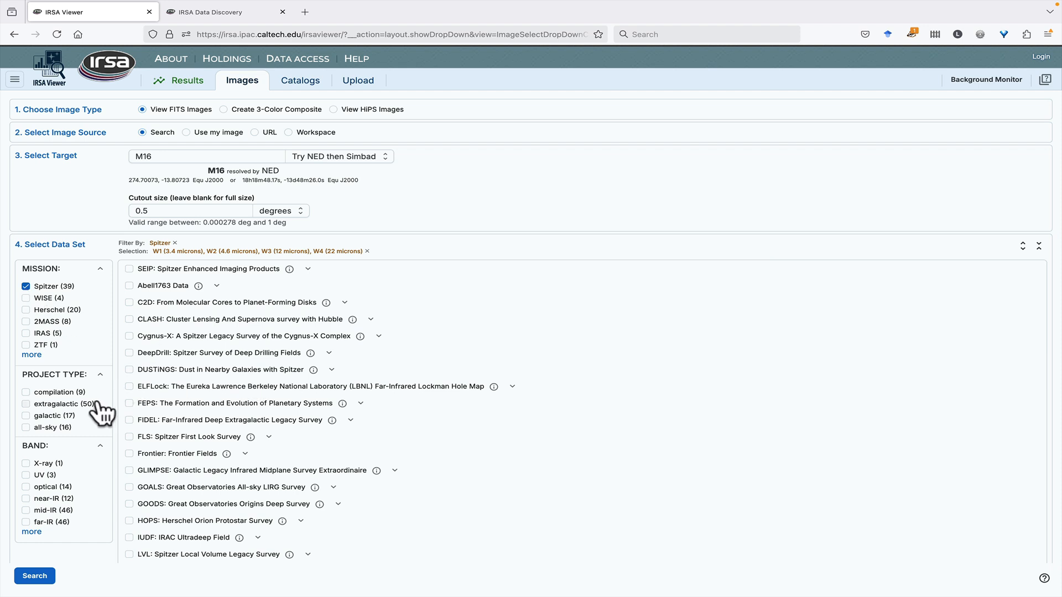
{"action": "left_click", "coordinate": [25, 416]}
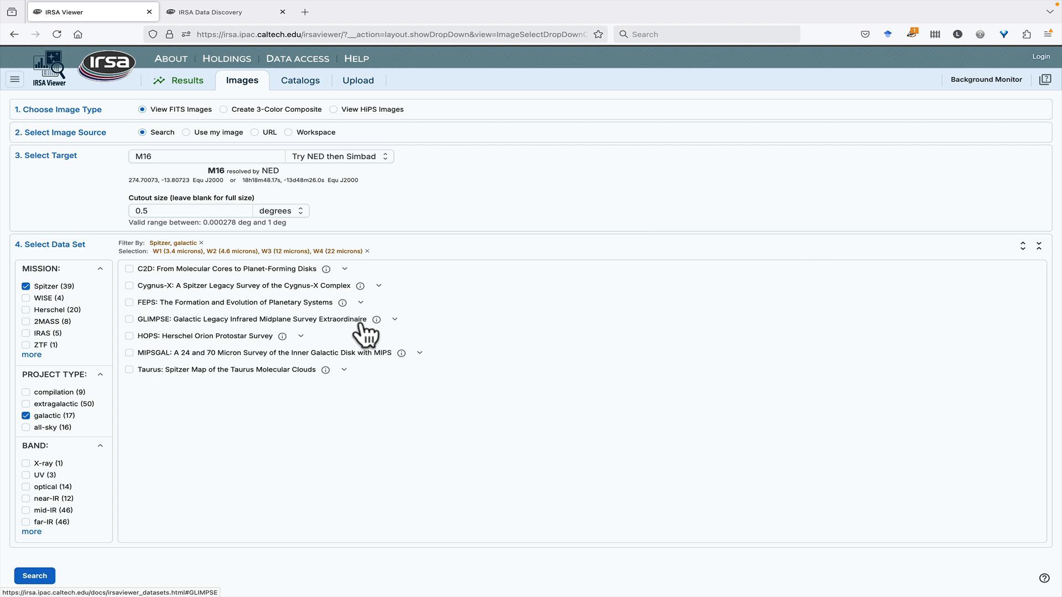
{"action": "left_click", "coordinate": [129, 319]}
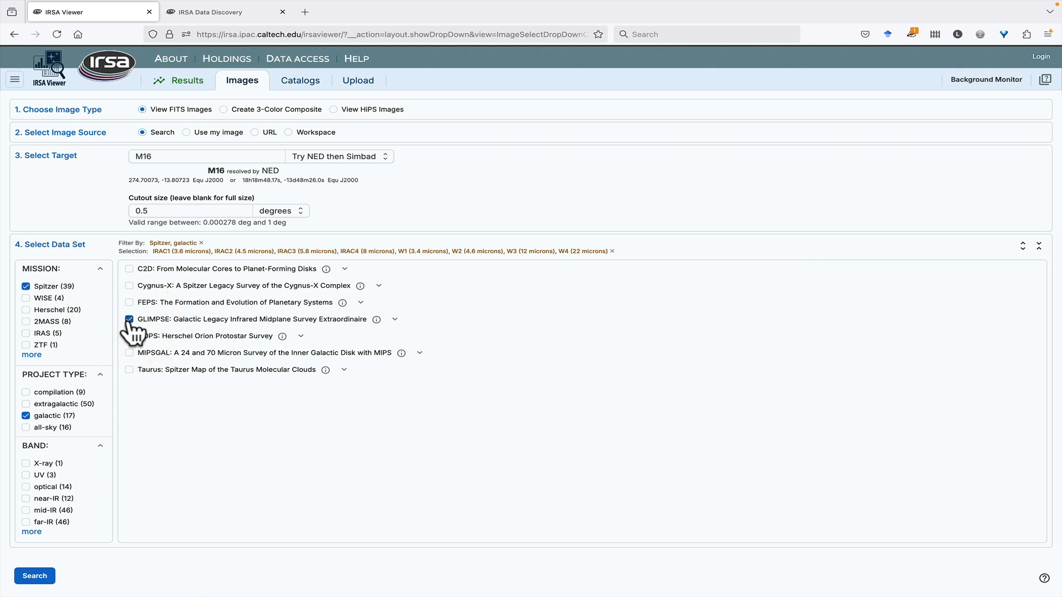
Filter the data sets by near-IR band only, select 2MASS Six Degree Mosaics, and run the image search
{"action": "left_click", "coordinate": [25, 416]}
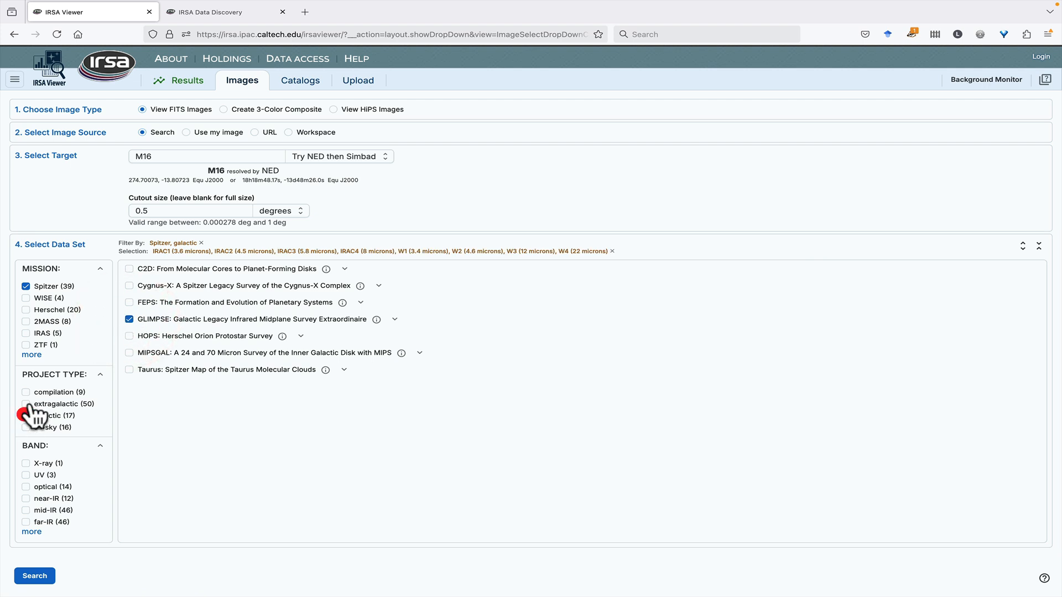
{"action": "left_click", "coordinate": [26, 286]}
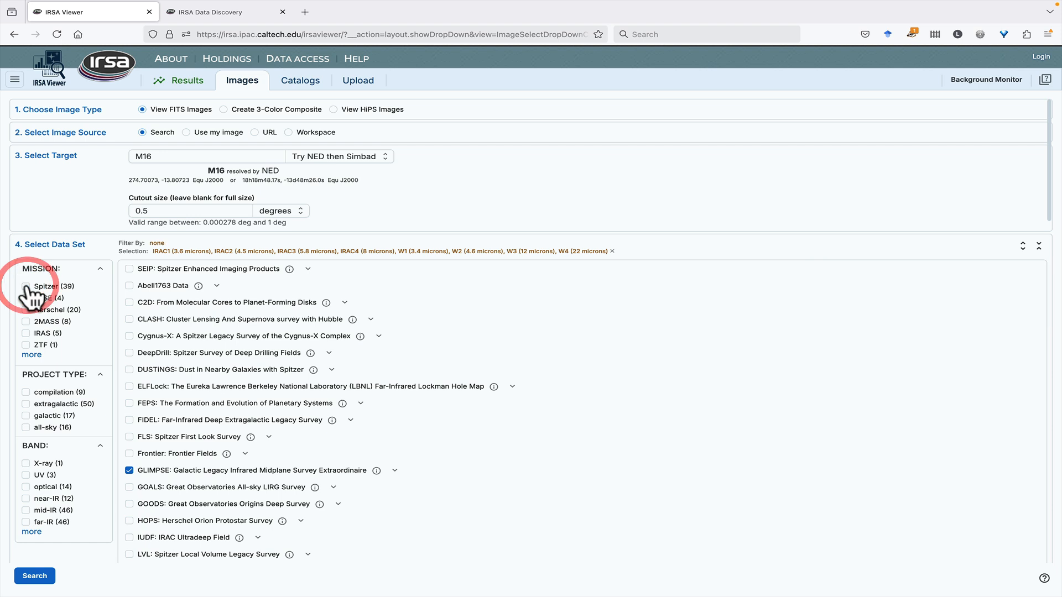
{"action": "left_click", "coordinate": [32, 499]}
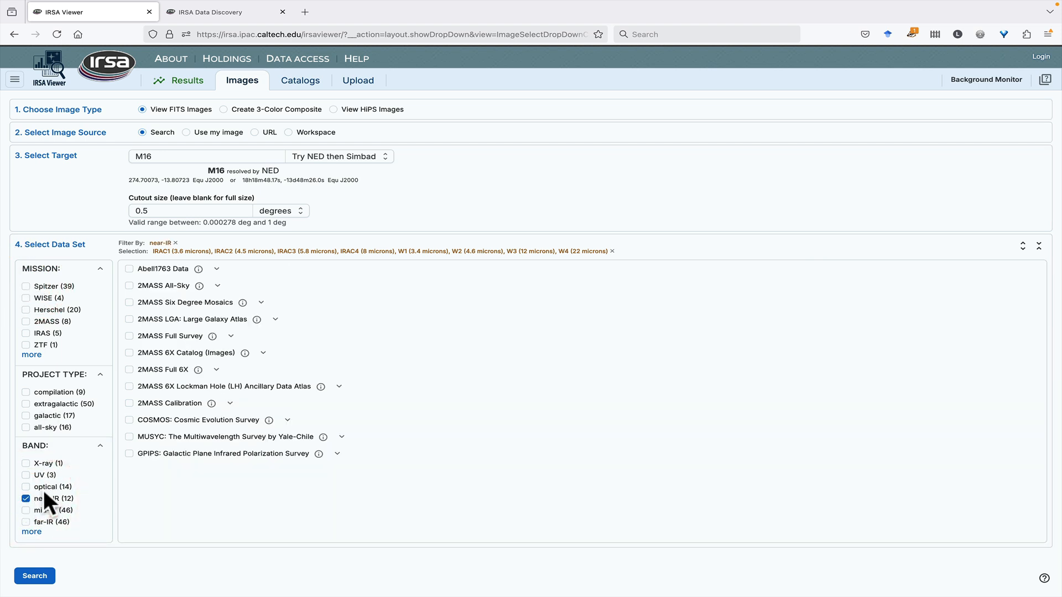
{"action": "left_click", "coordinate": [129, 303]}
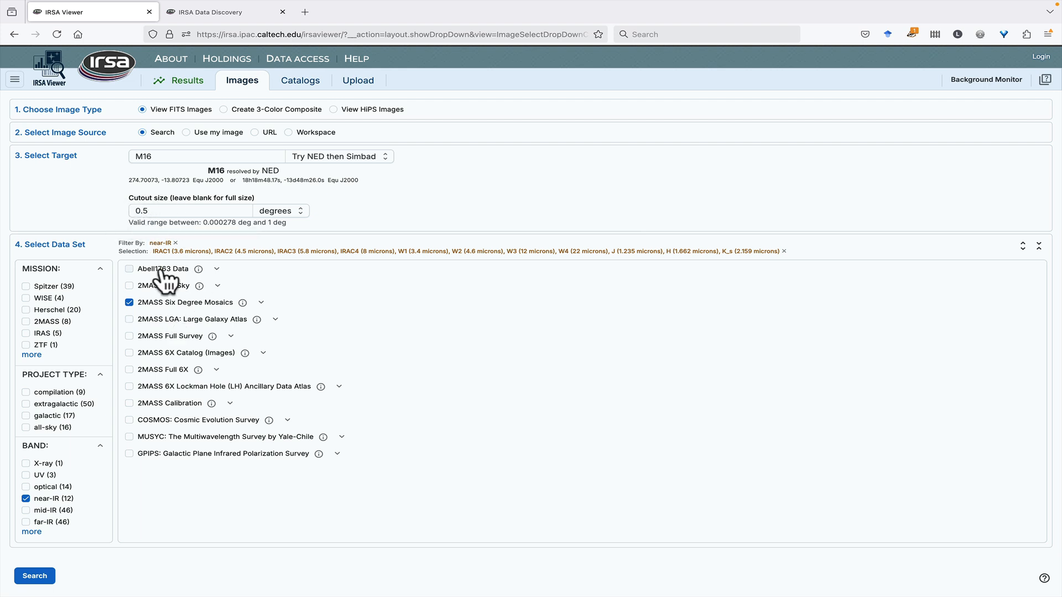
{"action": "left_click", "coordinate": [34, 577]}
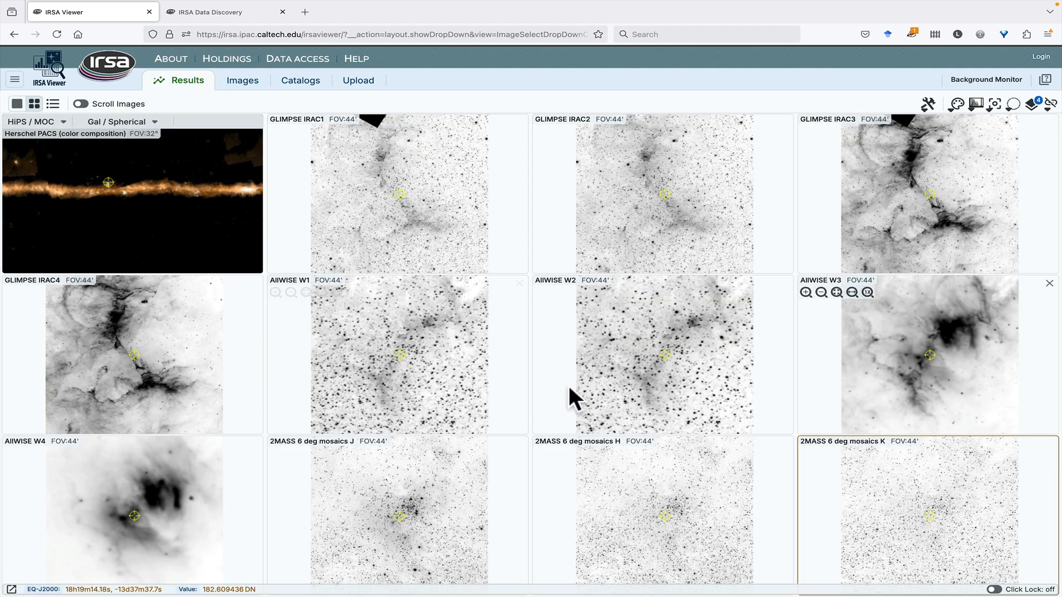
Try a multicolor color map on the FITS images and restore the inverted grayscale one
{"action": "left_click", "coordinate": [957, 105]}
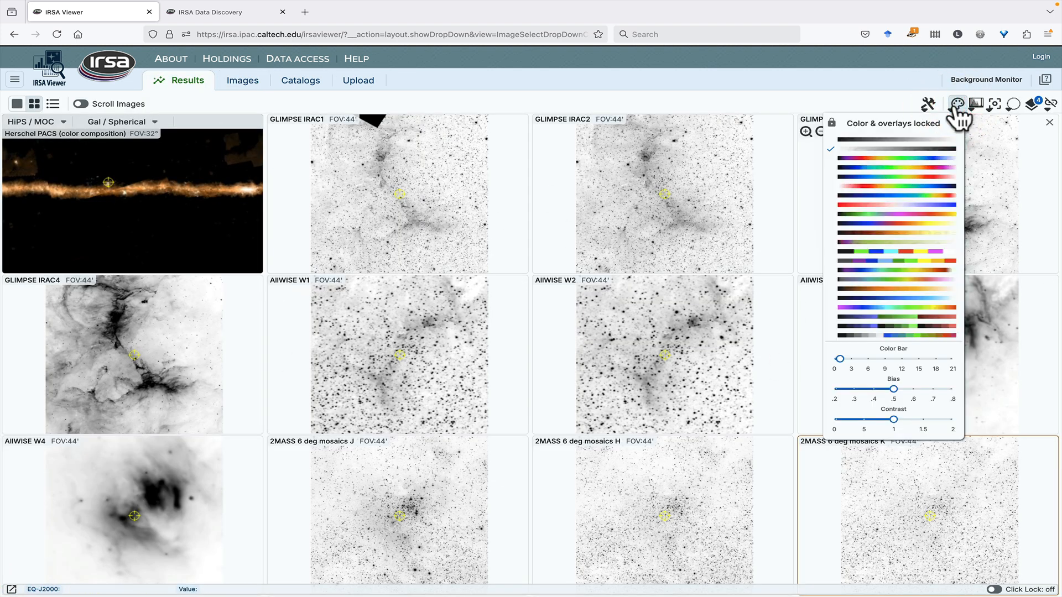
{"action": "left_click", "coordinate": [934, 159]}
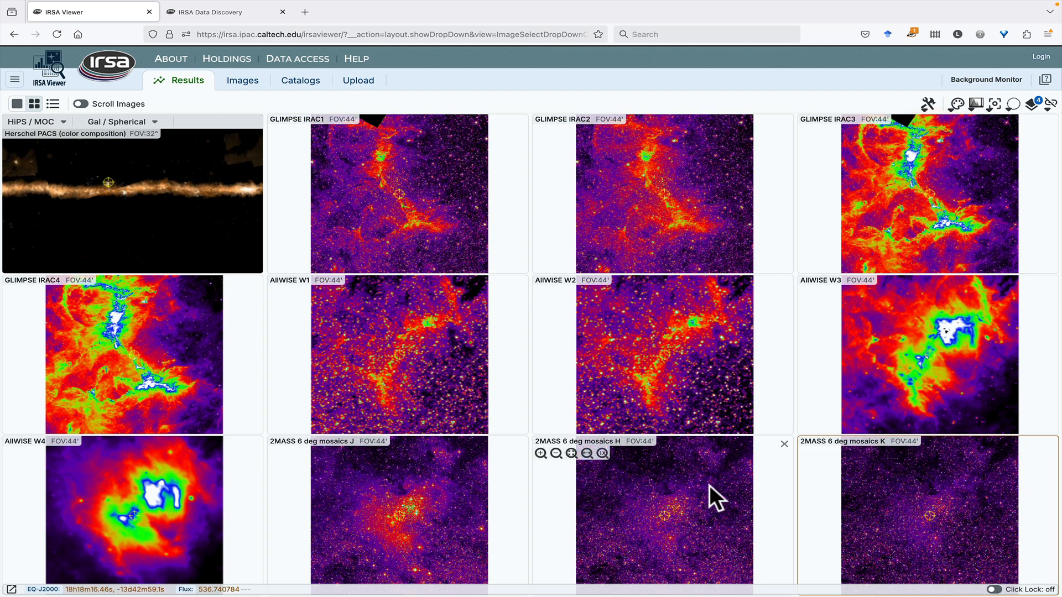
{"action": "left_click", "coordinate": [955, 105]}
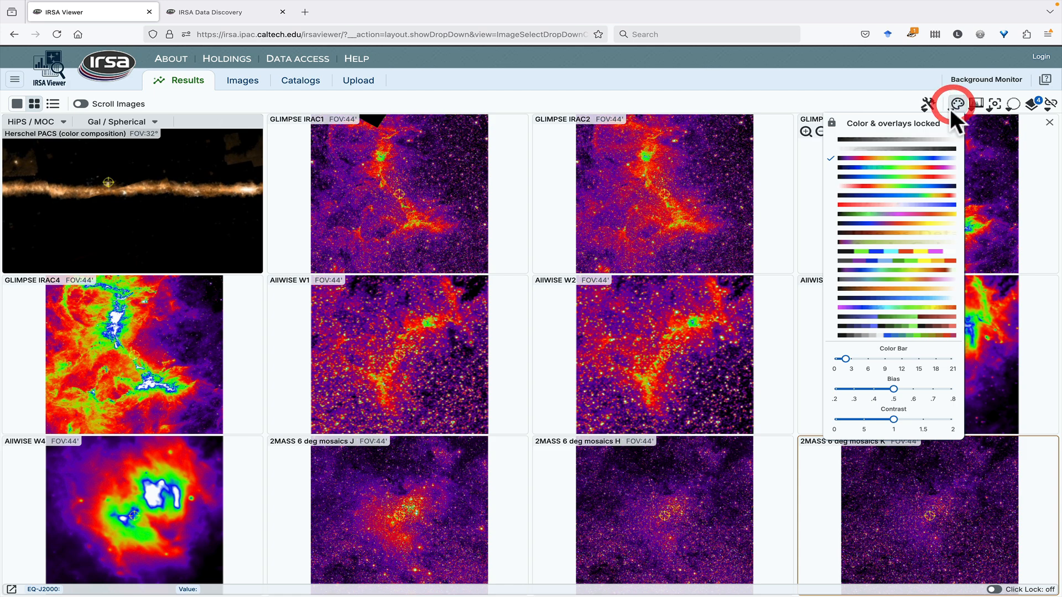
{"action": "left_click", "coordinate": [929, 148]}
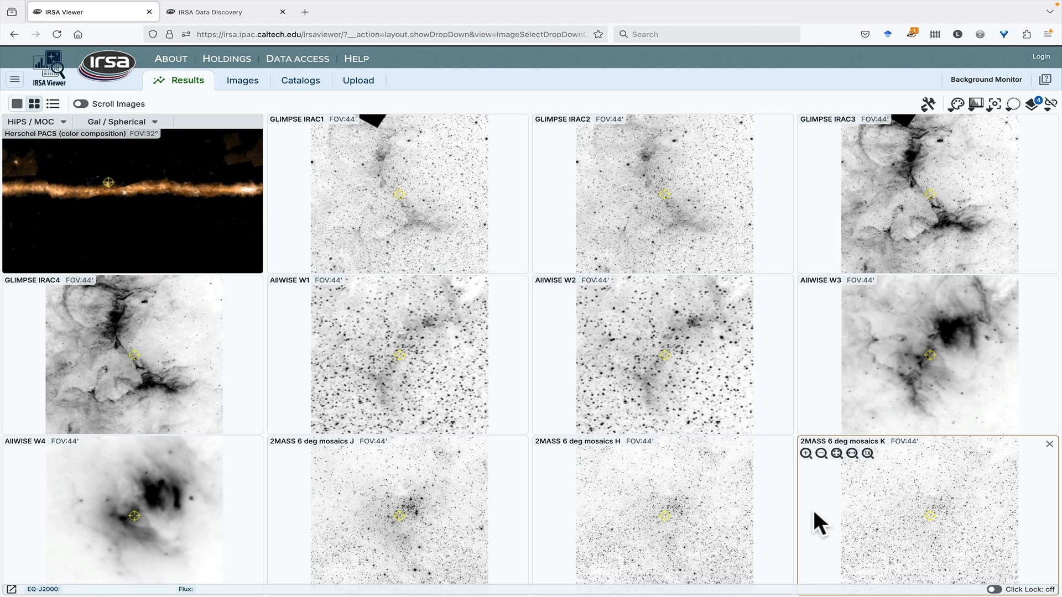
Align and lock all images by WCS, using the AllWISE W2 image as the reference
{"action": "left_click", "coordinate": [677, 369]}
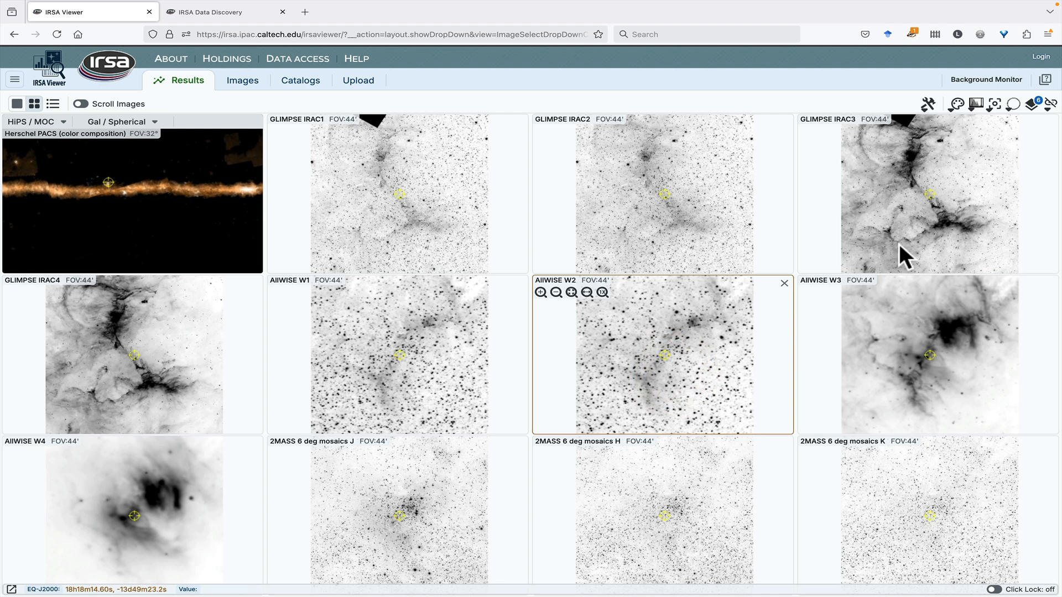
{"action": "left_click", "coordinate": [1048, 105]}
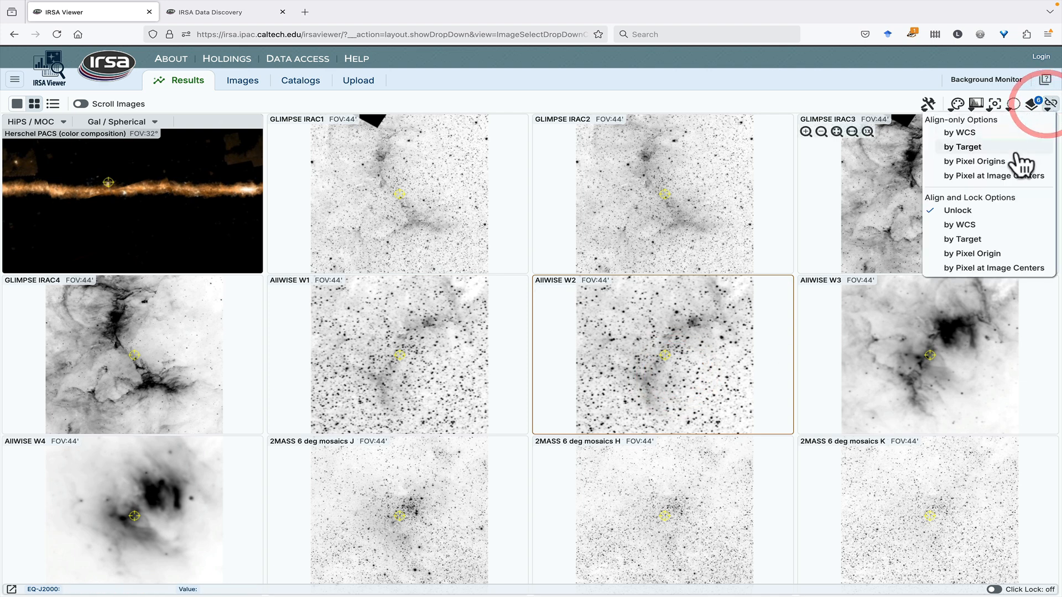
{"action": "left_click", "coordinate": [990, 225]}
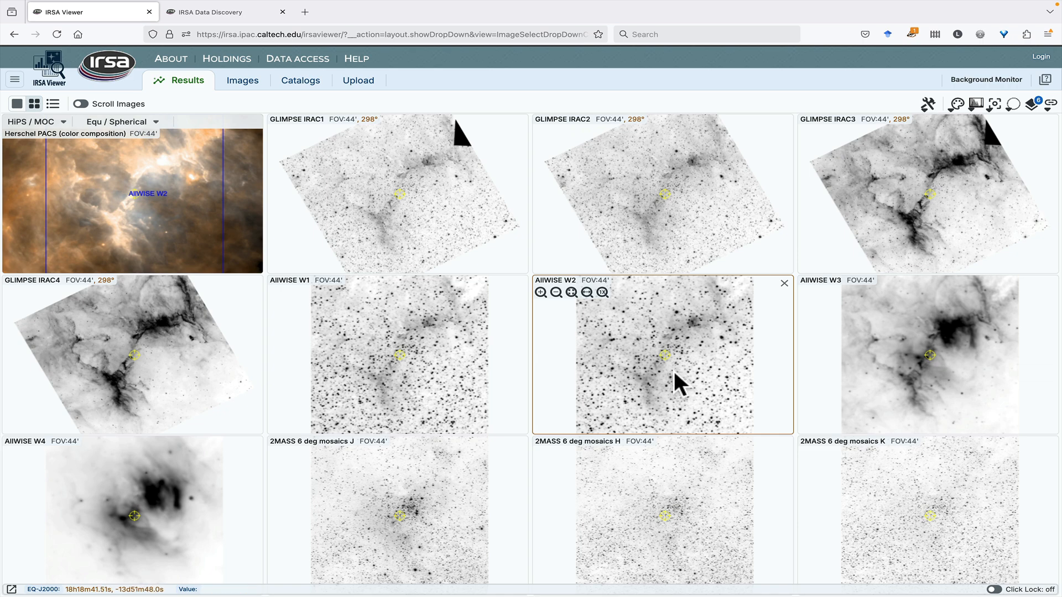
Test the locked zoom across all images from AllWISE W2, and fit the images back into their frames
{"action": "scroll", "coordinate": [673, 371], "scroll_direction": "up", "scroll_amount": 3}
{"action": "scroll", "coordinate": [674, 371], "scroll_direction": "down", "scroll_amount": 6}
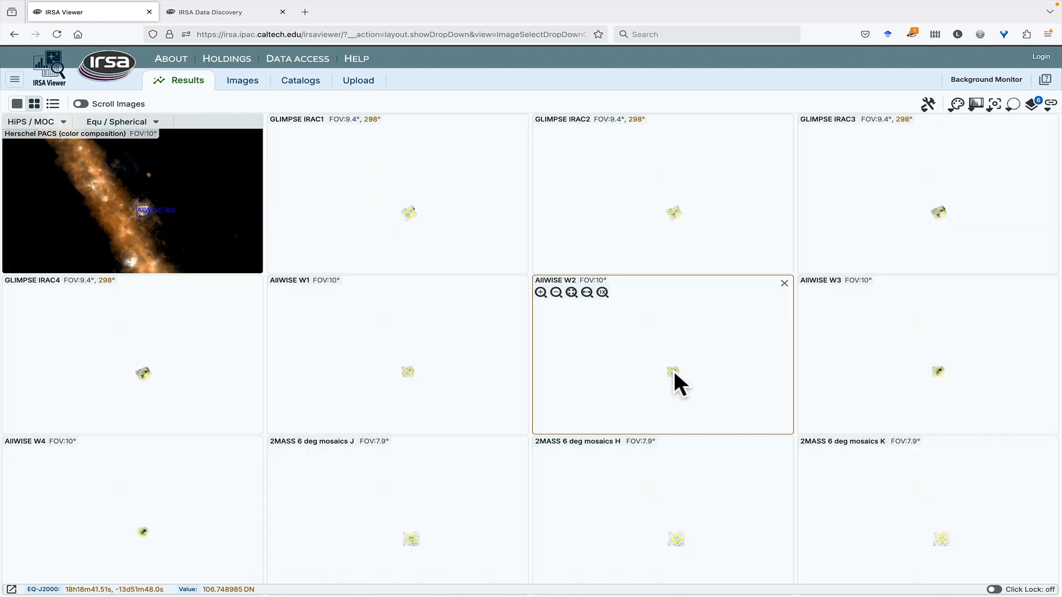
{"action": "left_click", "coordinate": [571, 292]}
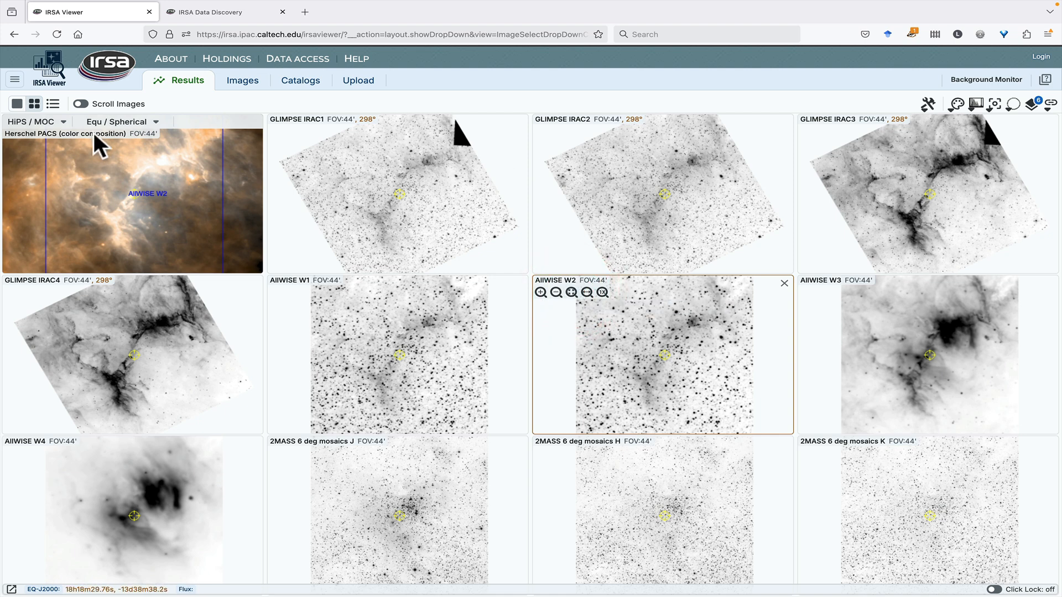
View the images singly at full size from AllWISE W2 onward, run and stop auto play, and return to the tiled view
{"action": "left_click", "coordinate": [17, 104]}
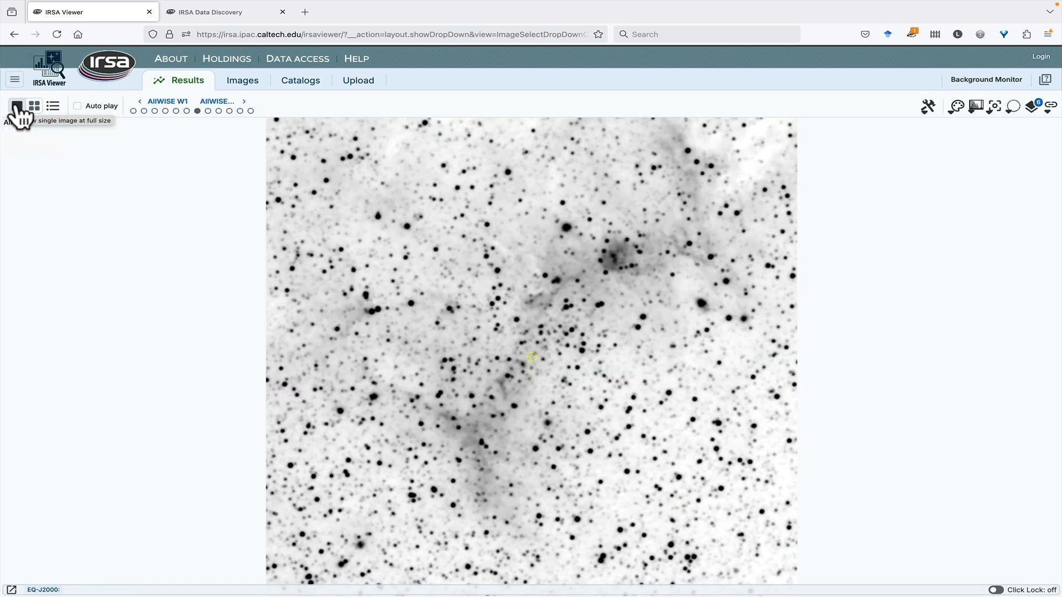
{"action": "left_click", "coordinate": [244, 101]}
{"action": "left_click", "coordinate": [245, 102]}
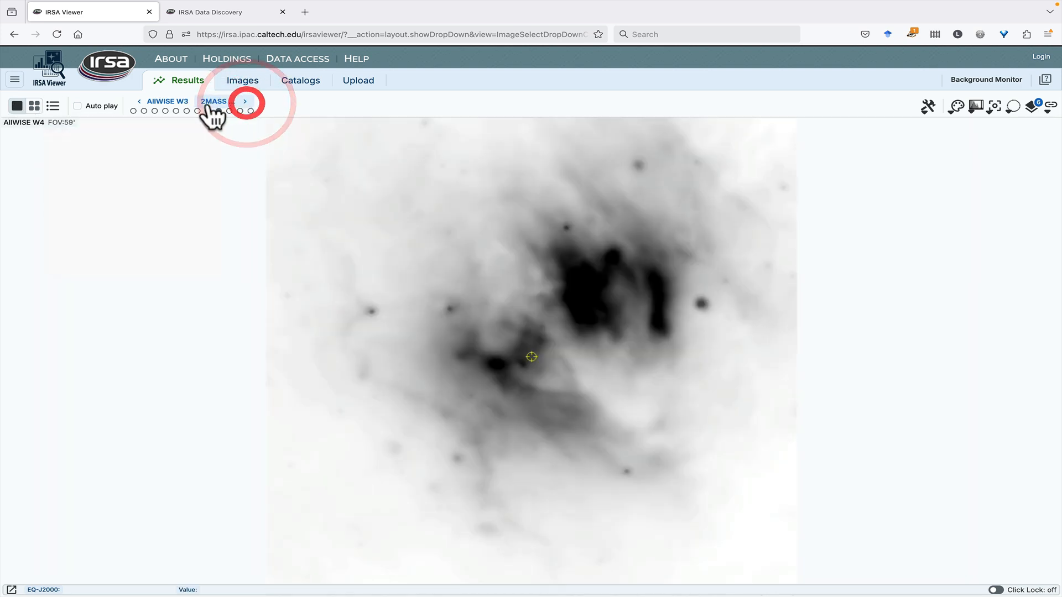
{"action": "left_click", "coordinate": [77, 106]}
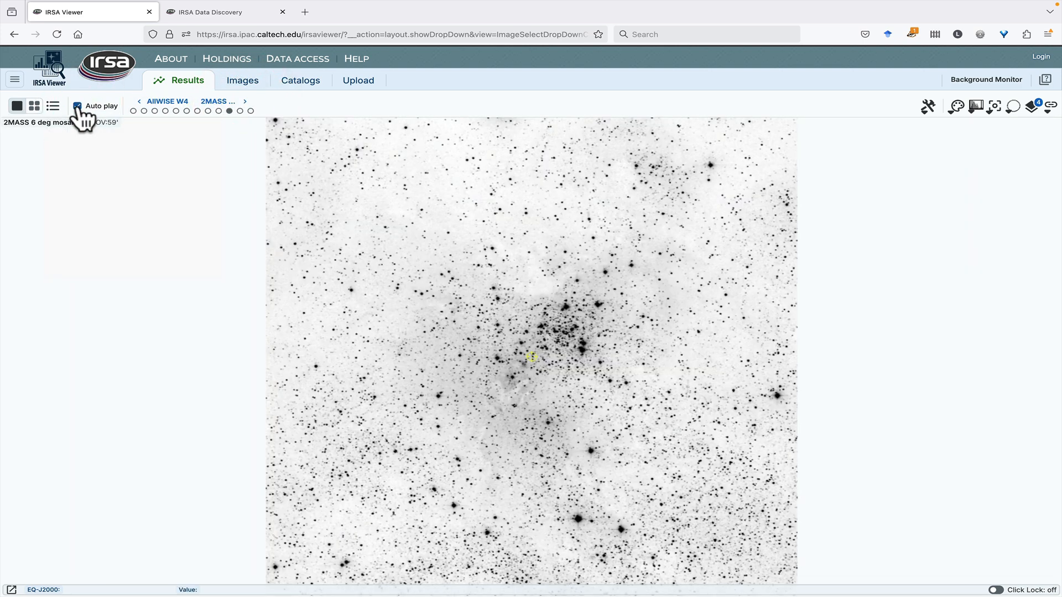
{"action": "left_click", "coordinate": [77, 106]}
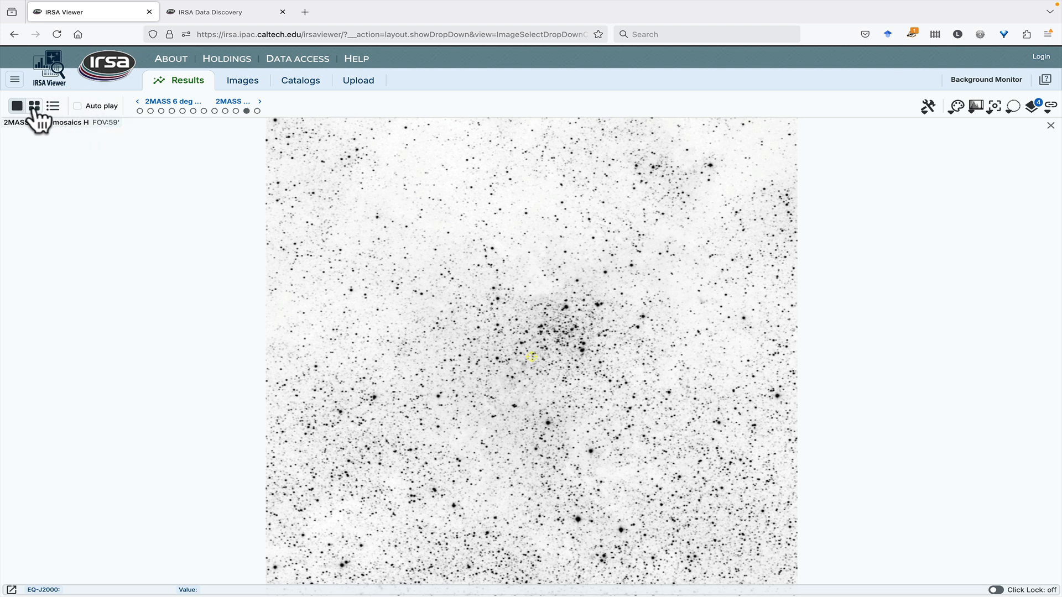
{"action": "left_click", "coordinate": [34, 105]}
Turn on image scrolling and compare the enlarged GLIMPSE, AllWISE and 2MASS images down to the last row
{"action": "left_click", "coordinate": [80, 104]}
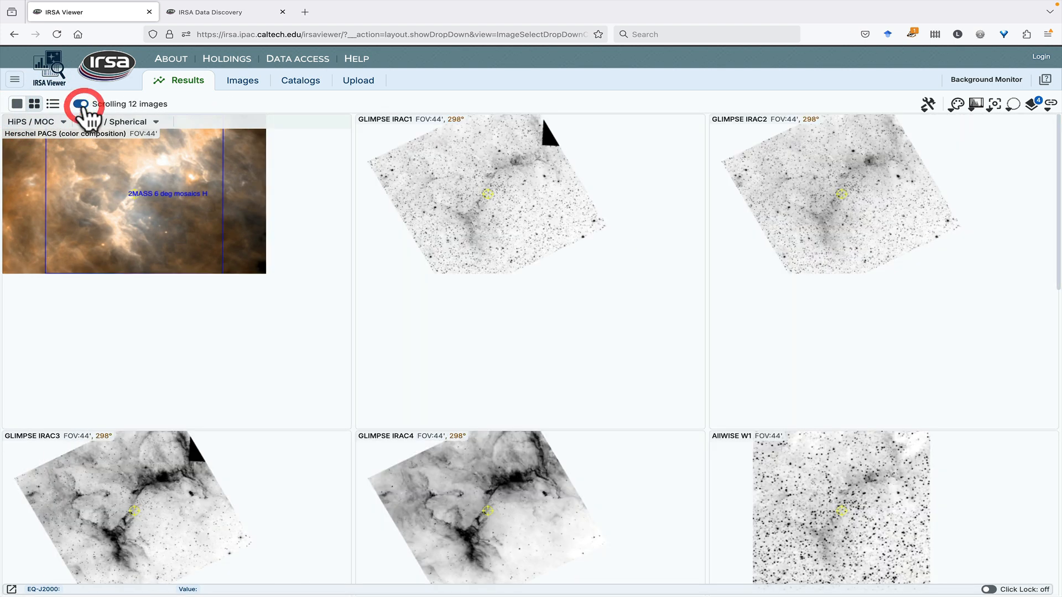
{"action": "scroll", "coordinate": [623, 228], "scroll_direction": "down", "scroll_amount": 3}
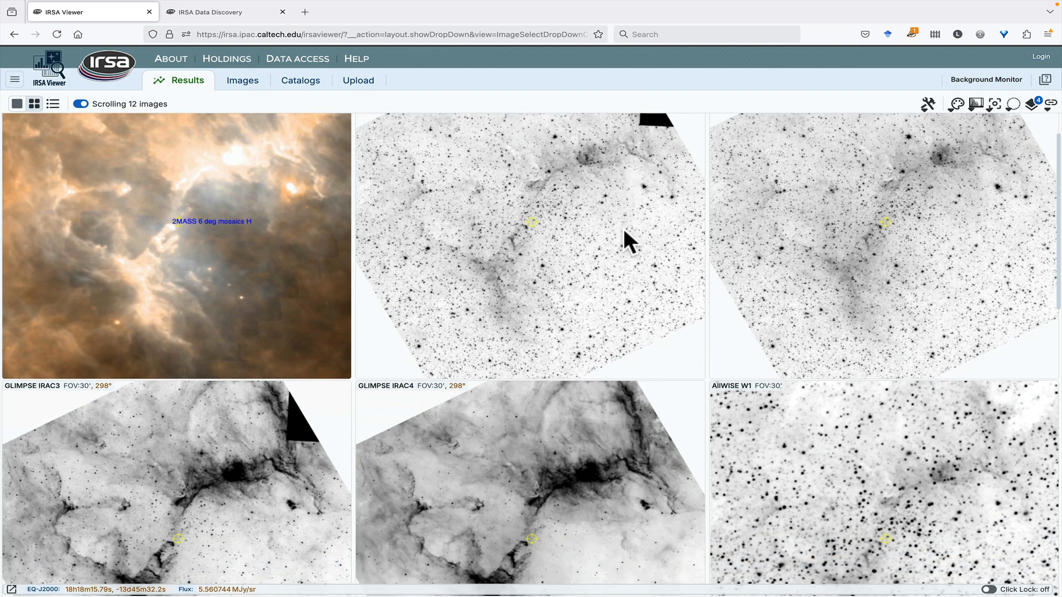
{"action": "scroll", "coordinate": [624, 231], "scroll_direction": "down", "scroll_amount": 5}
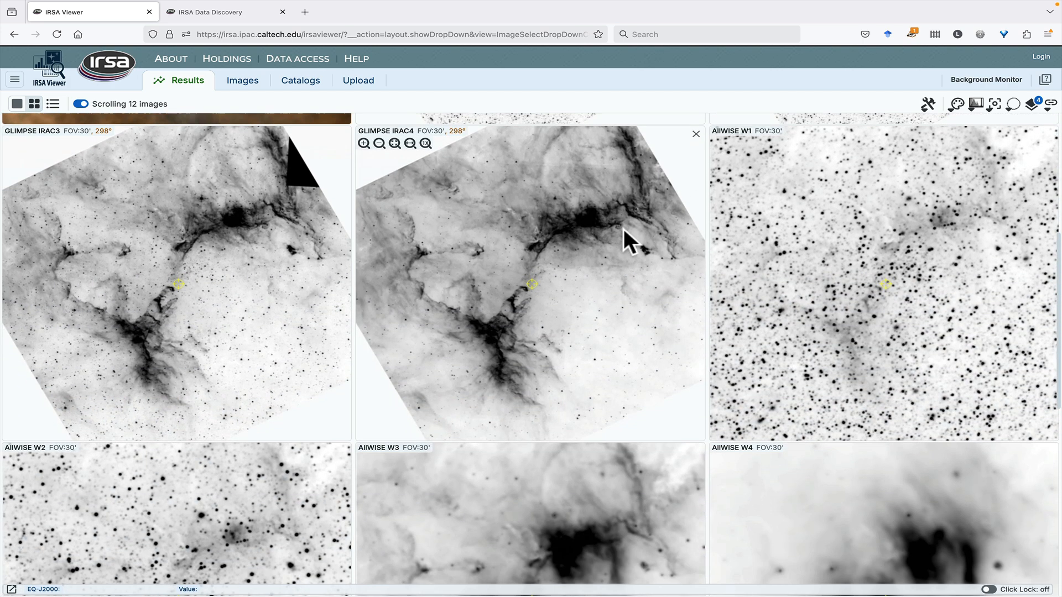
{"action": "scroll", "coordinate": [623, 228], "scroll_direction": "down", "scroll_amount": 9}
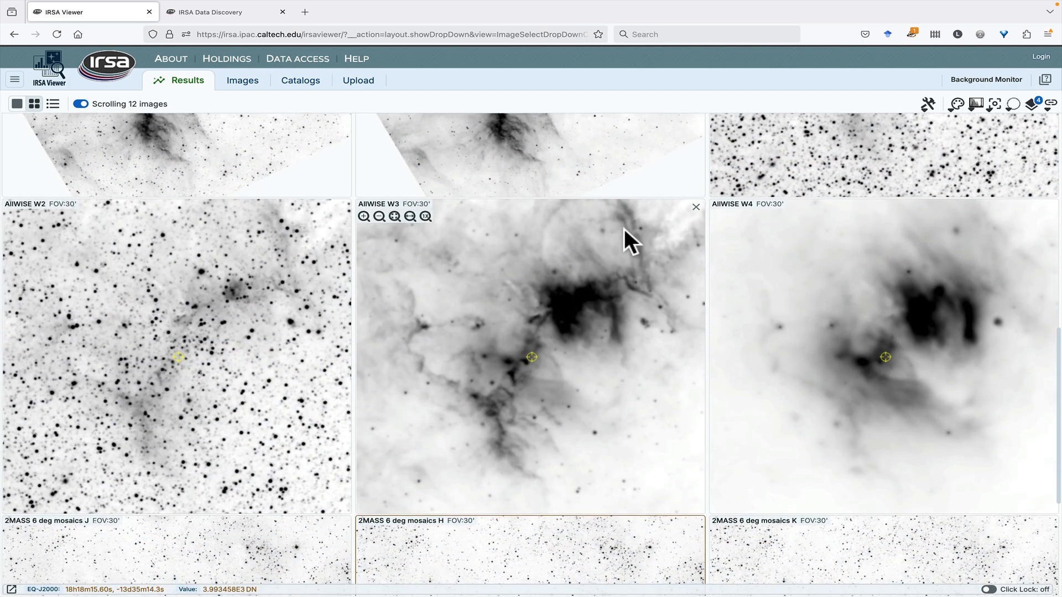
{"action": "scroll", "coordinate": [623, 228], "scroll_direction": "down", "scroll_amount": 2}
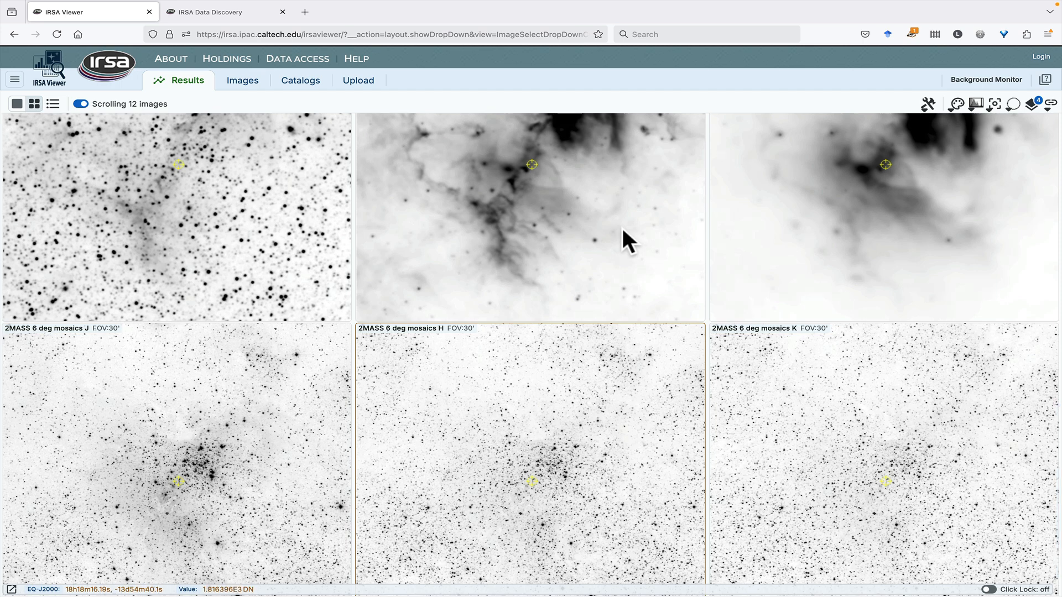
{"action": "scroll", "coordinate": [822, 250], "scroll_direction": "up", "scroll_amount": 5}
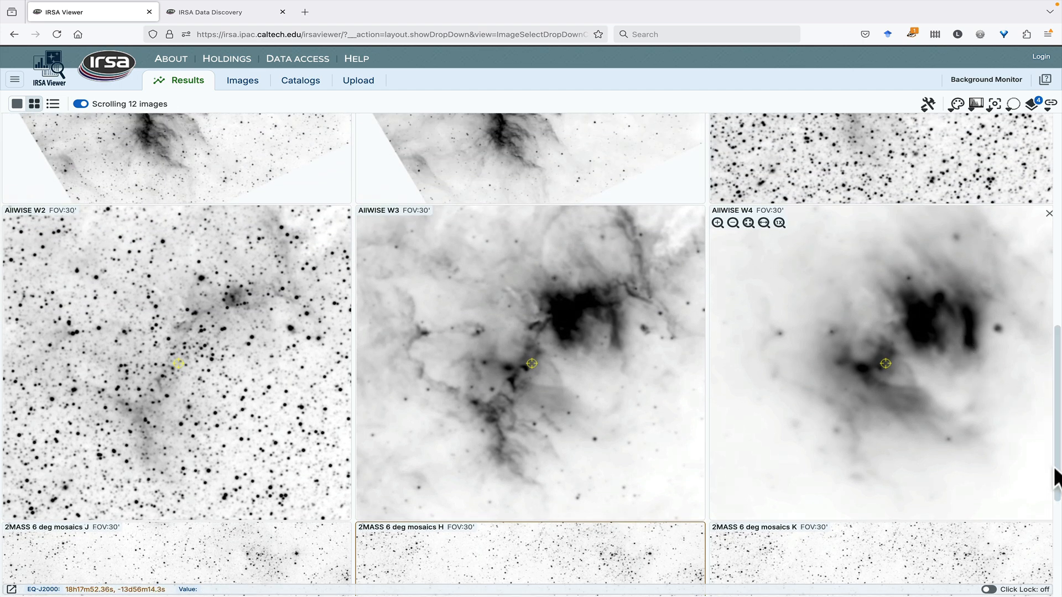
{"action": "scroll", "coordinate": [971, 376], "scroll_direction": "up", "scroll_amount": 4}
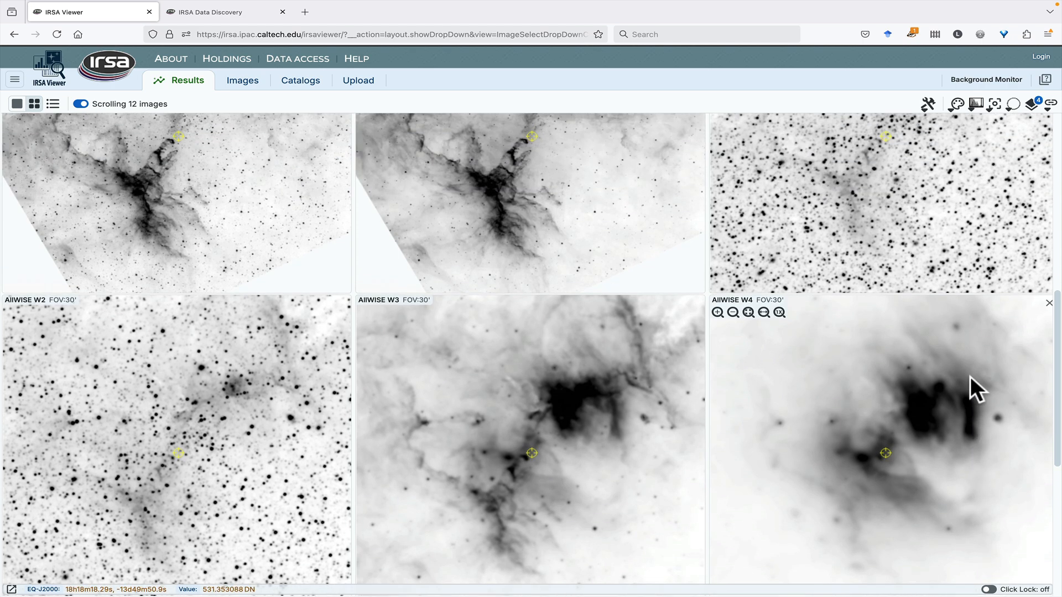
{"action": "scroll", "coordinate": [969, 376], "scroll_direction": "down", "scroll_amount": 4}
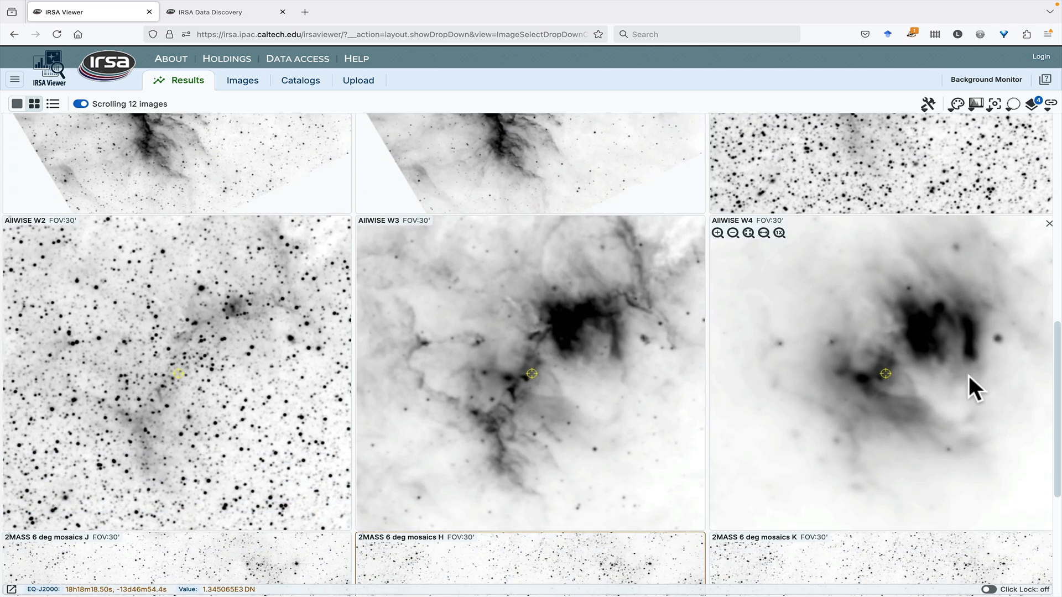
{"action": "scroll", "coordinate": [730, 379], "scroll_direction": "down", "scroll_amount": 3}
{"action": "scroll", "coordinate": [655, 483], "scroll_direction": "down", "scroll_amount": 4}
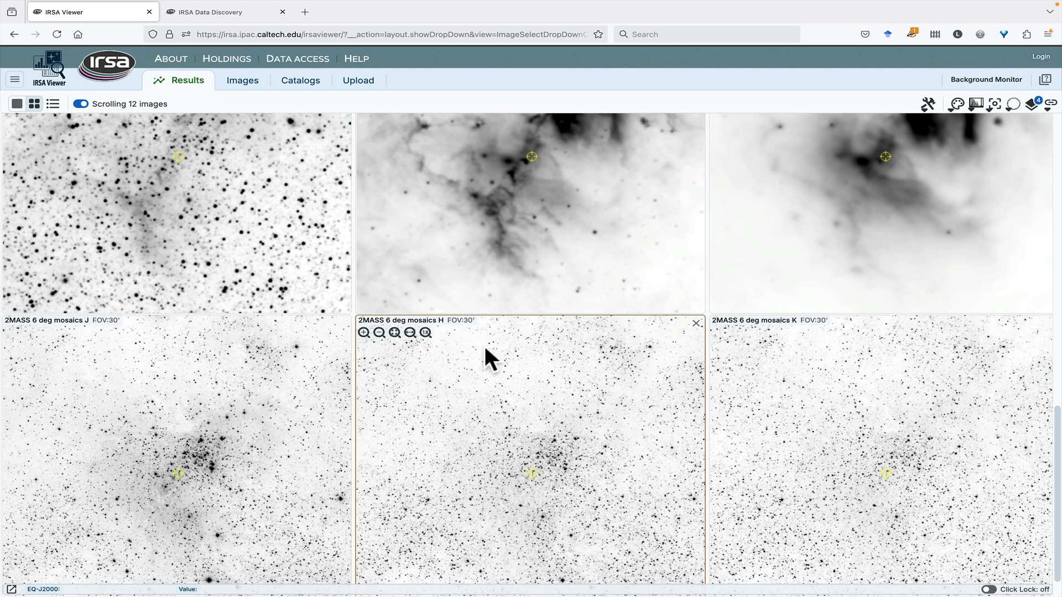
Zoom in and out on the 2MASS H mosaic to compare stars across the locked images, and fit it to its frame
{"action": "scroll", "coordinate": [499, 363], "scroll_direction": "up", "scroll_amount": 5}
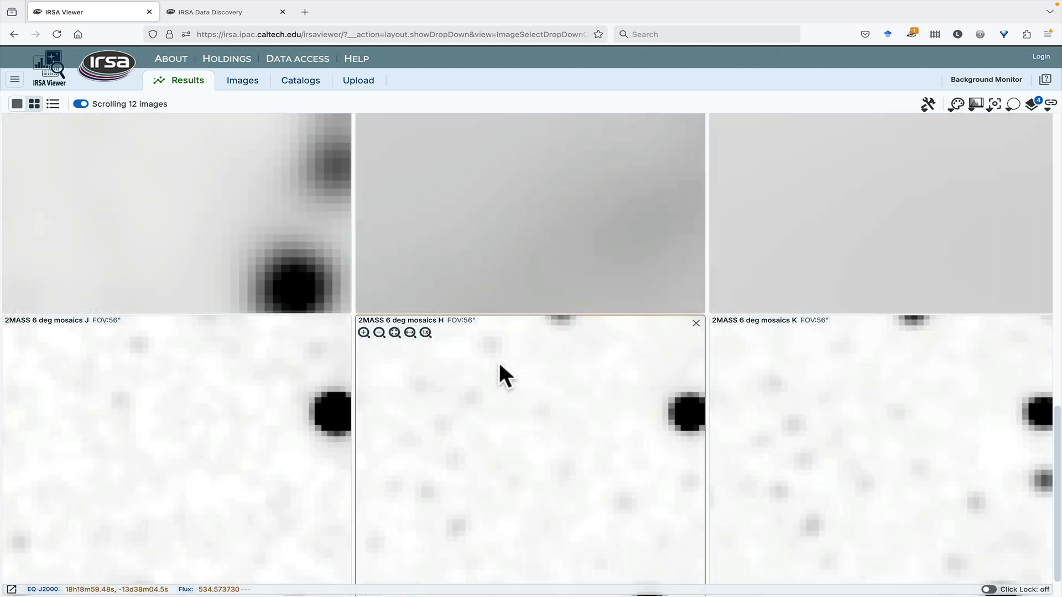
{"action": "scroll", "coordinate": [498, 363], "scroll_direction": "down", "scroll_amount": 2}
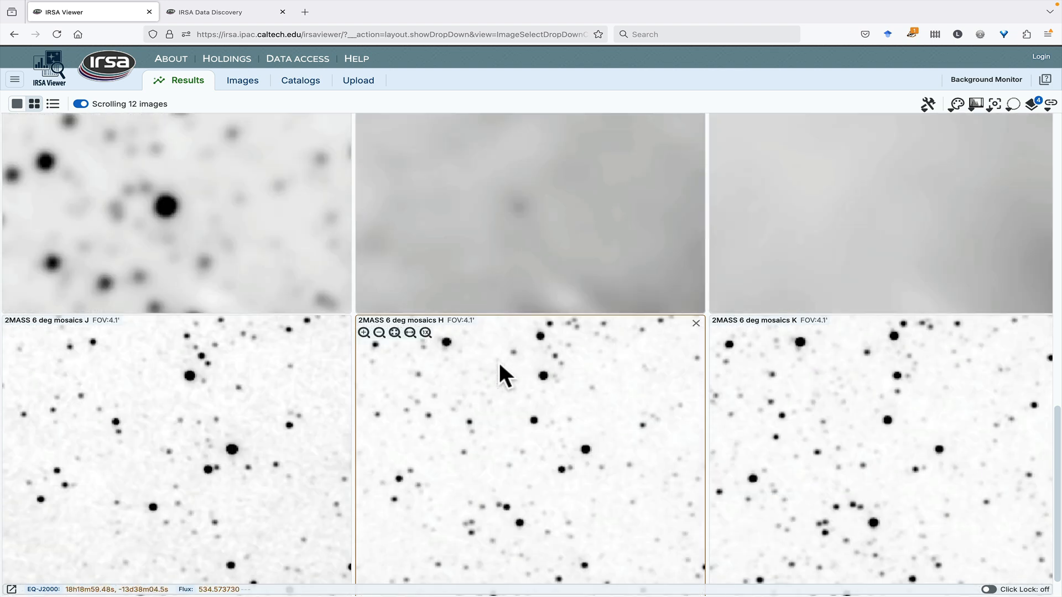
{"action": "left_click", "coordinate": [394, 332]}
Review the enlarged images back up to the Herschel PACS row and turn off image scrolling
{"action": "scroll", "coordinate": [880, 371], "scroll_direction": "up", "scroll_amount": 5}
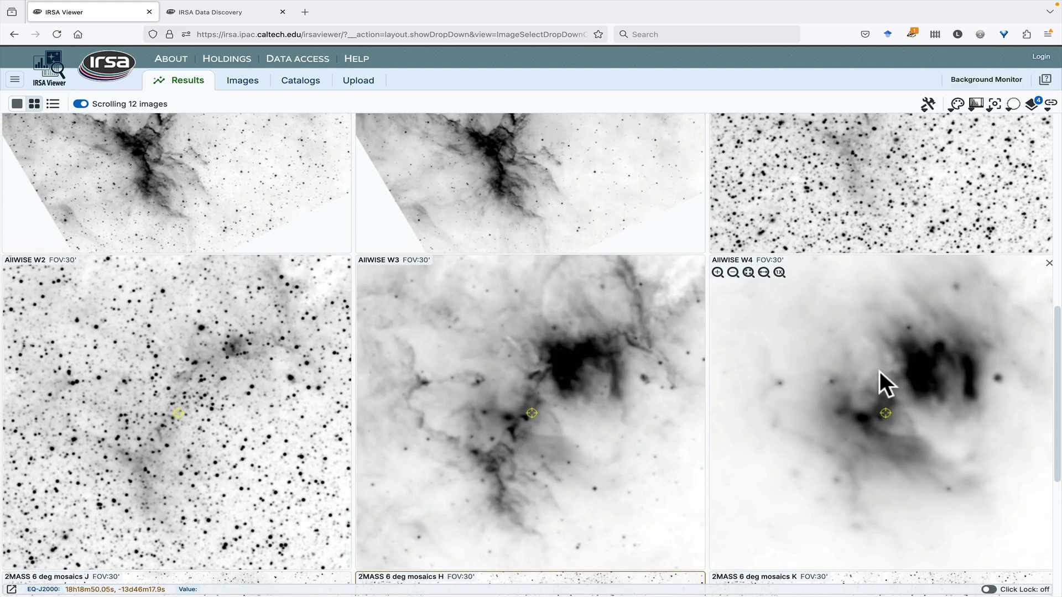
{"action": "scroll", "coordinate": [880, 370], "scroll_direction": "up", "scroll_amount": 8}
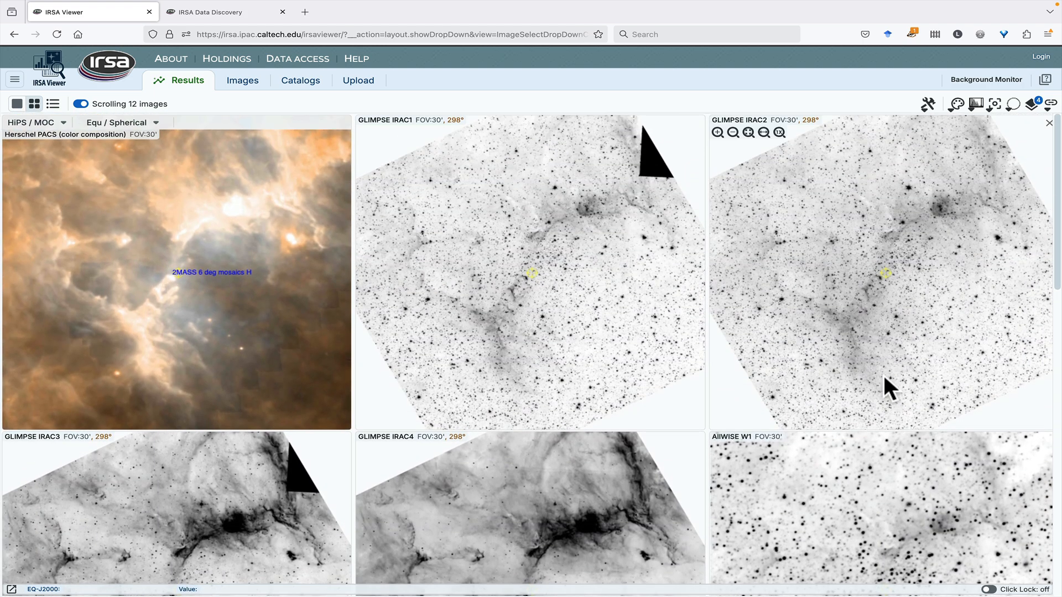
{"action": "scroll", "coordinate": [1057, 297], "scroll_direction": "down", "scroll_amount": 5}
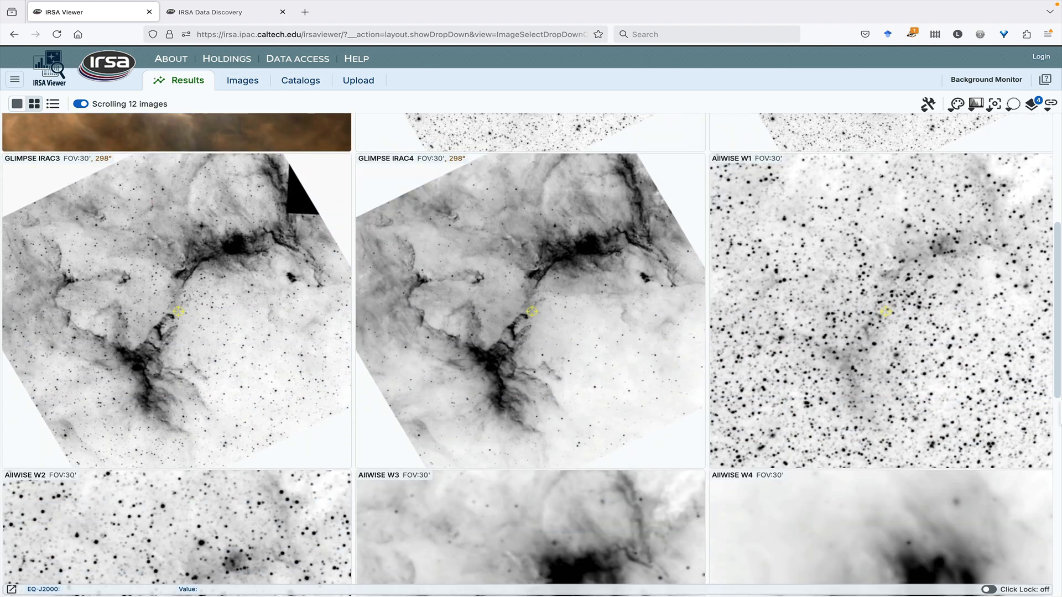
{"action": "left_click_drag", "start_coordinate": [1060, 403], "coordinate": [1055, 270]}
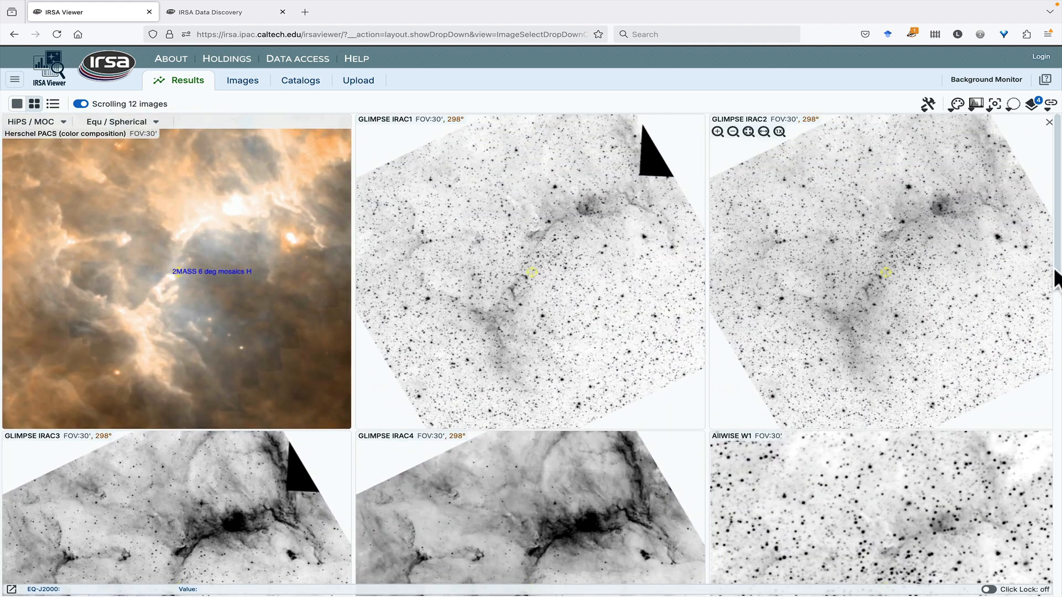
{"action": "left_click", "coordinate": [82, 105]}
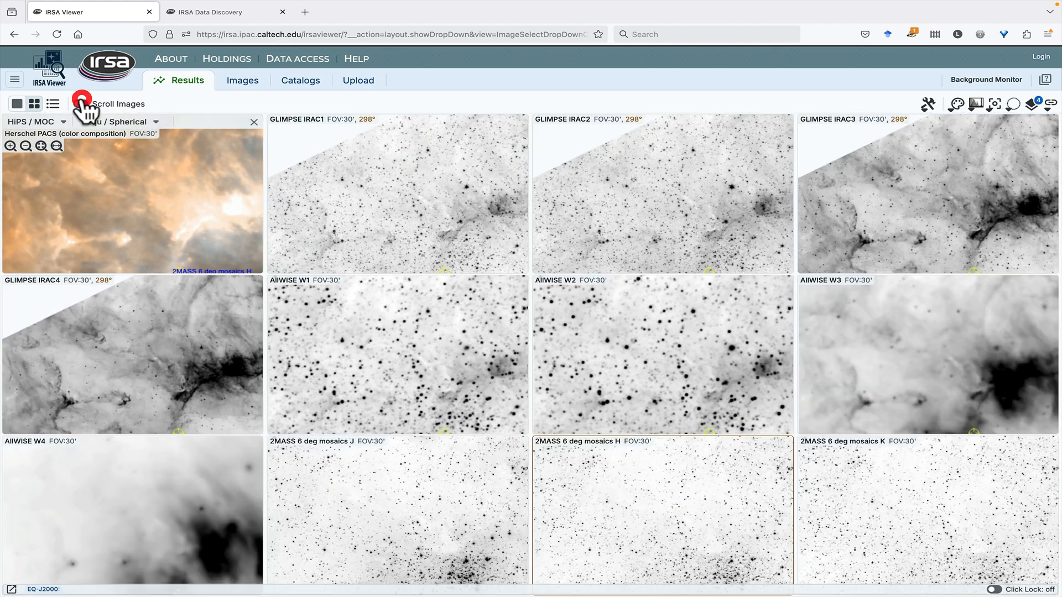
Sort the loaded images by ascending wavelength to reorder the tiles, and close the image list
{"action": "left_click", "coordinate": [53, 105]}
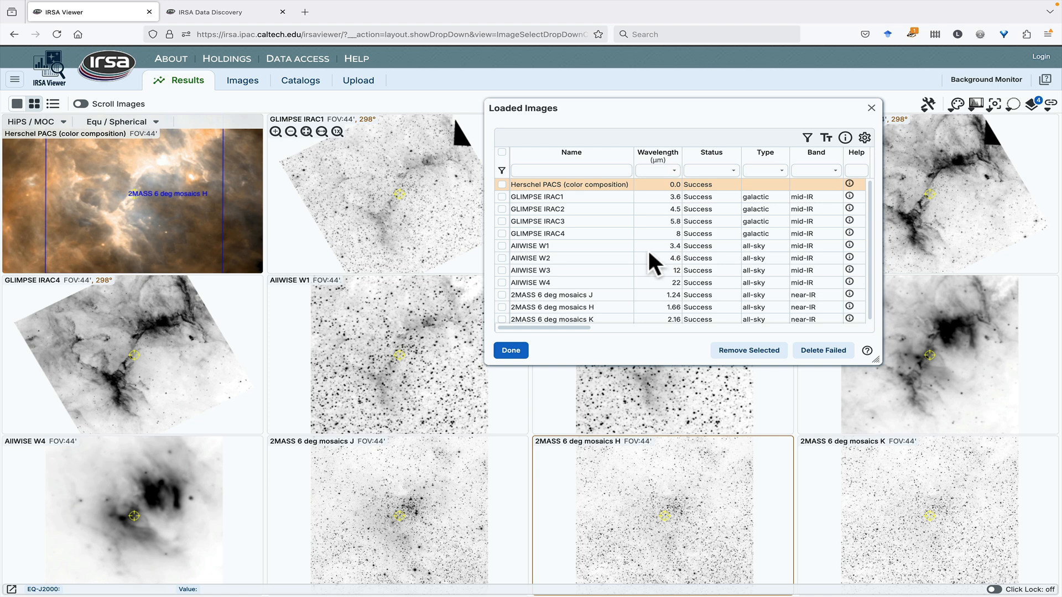
{"action": "left_click", "coordinate": [660, 155]}
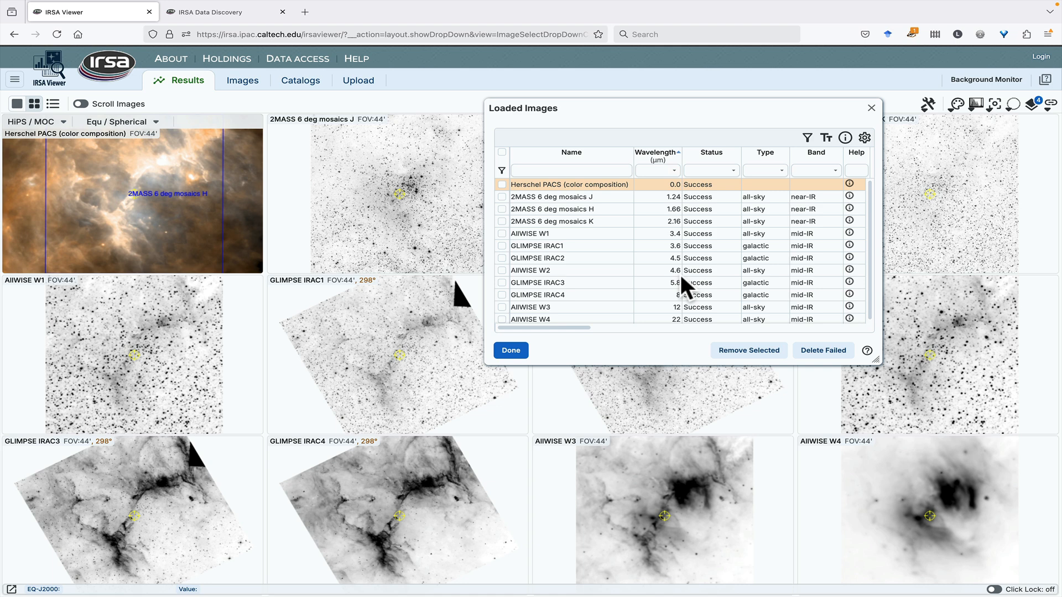
{"action": "left_click", "coordinate": [871, 109]}
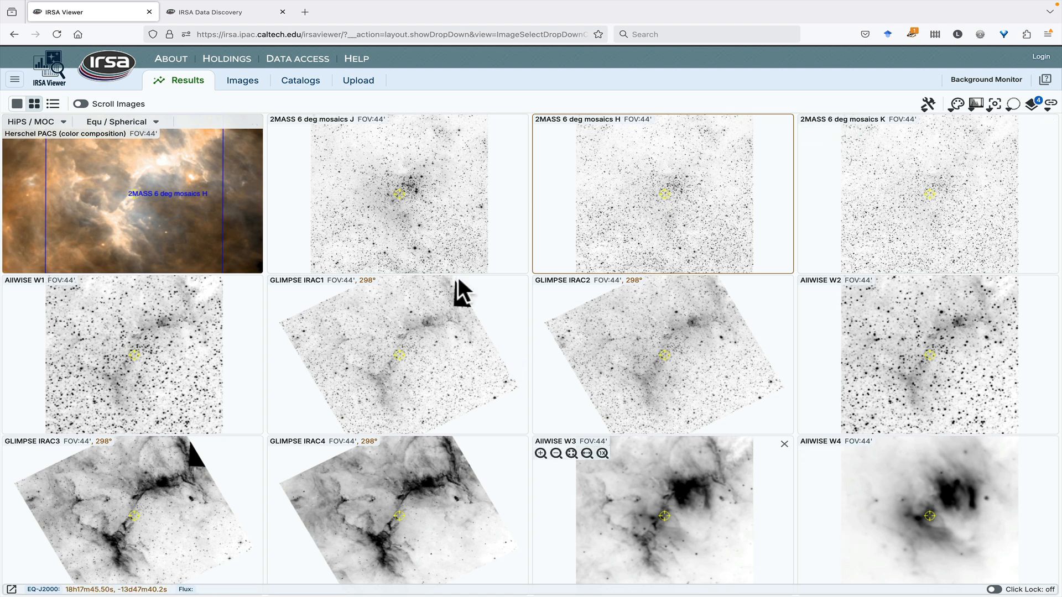
Open the catalog search and review the project and catalog choices, keeping WISE and the AllWISE Database
{"action": "left_click", "coordinate": [314, 81]}
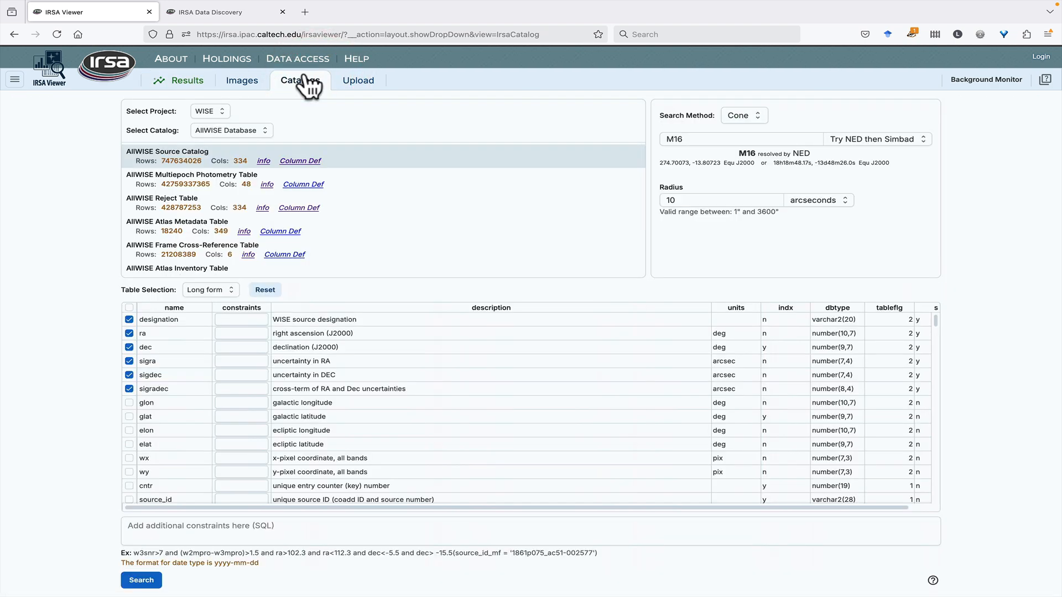
{"action": "left_click", "coordinate": [220, 112]}
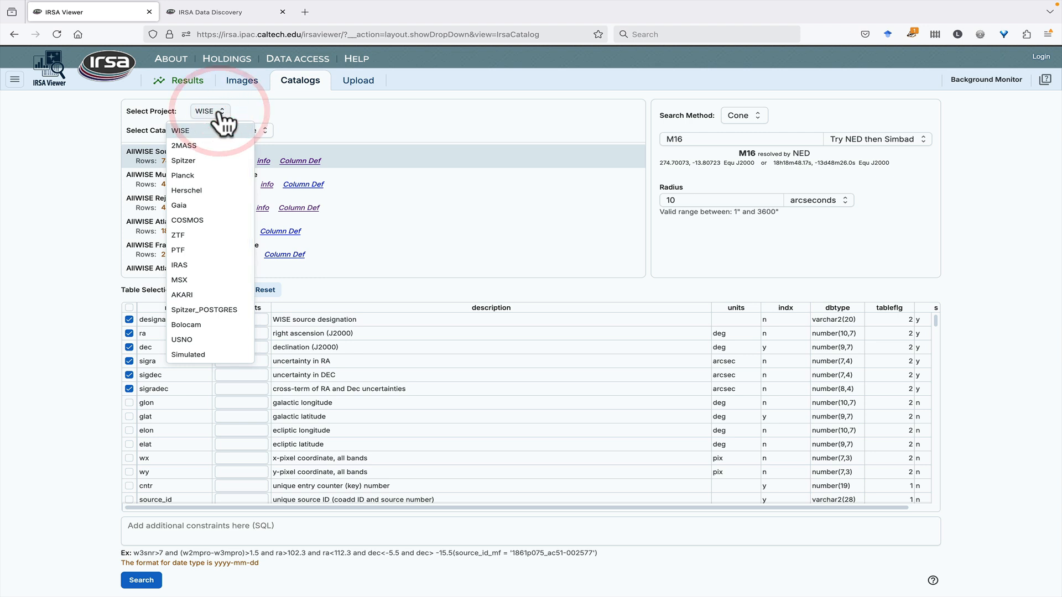
{"action": "left_click", "coordinate": [220, 114]}
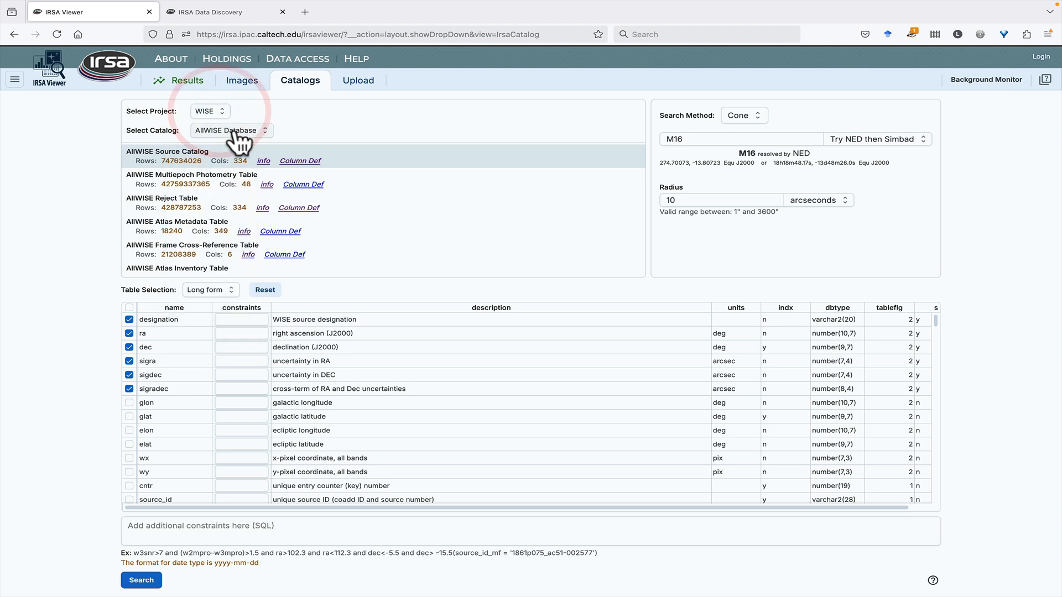
{"action": "left_click", "coordinate": [233, 131]}
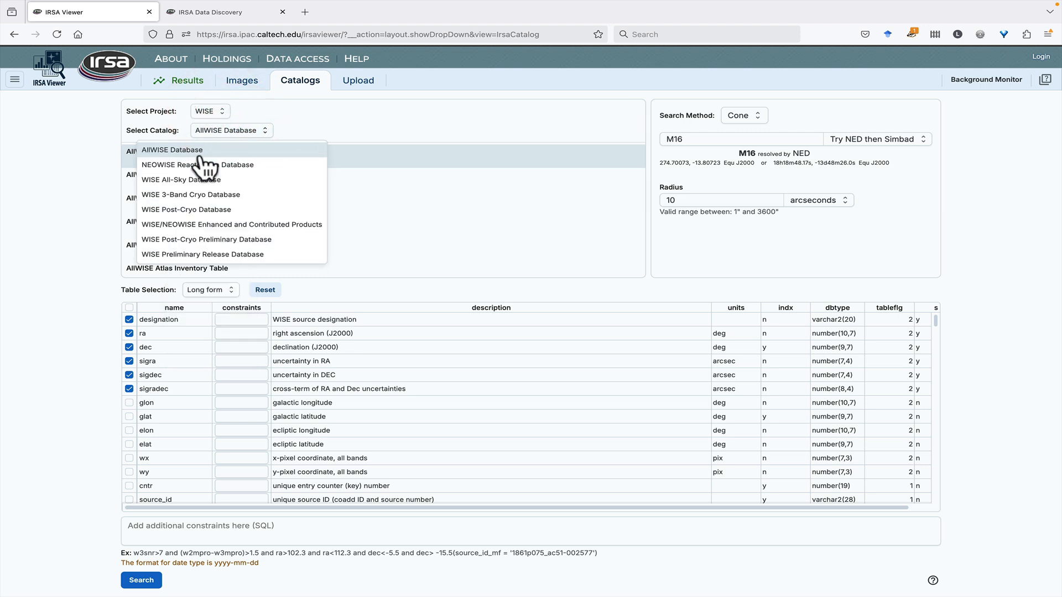
{"action": "left_click", "coordinate": [221, 138]}
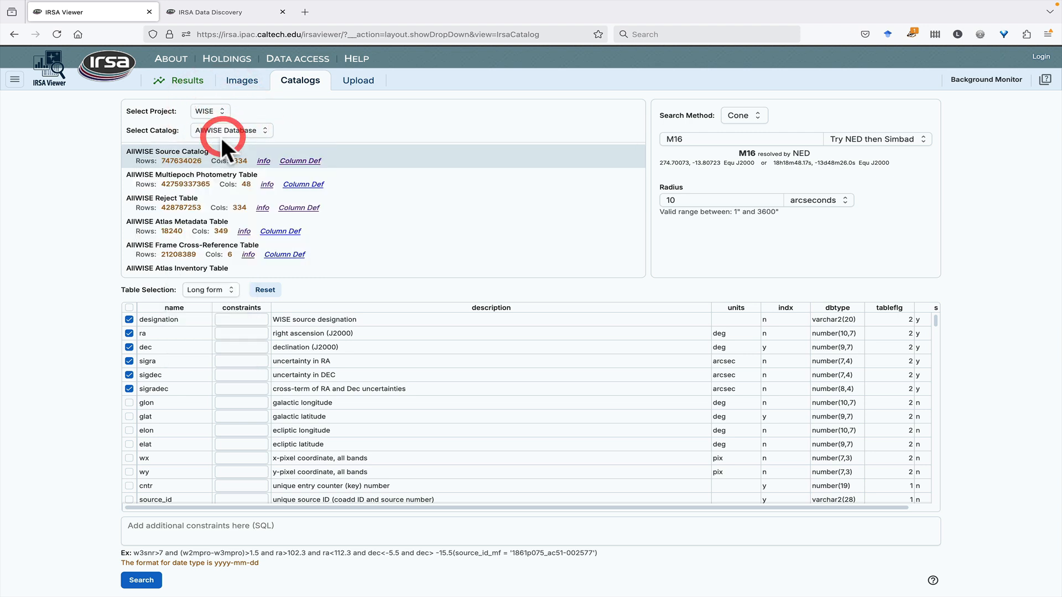
Set the search method to Polygon using the image area, and run the AllWISE Source Catalog search
{"action": "left_click", "coordinate": [753, 116]}
{"action": "left_click", "coordinate": [753, 188]}
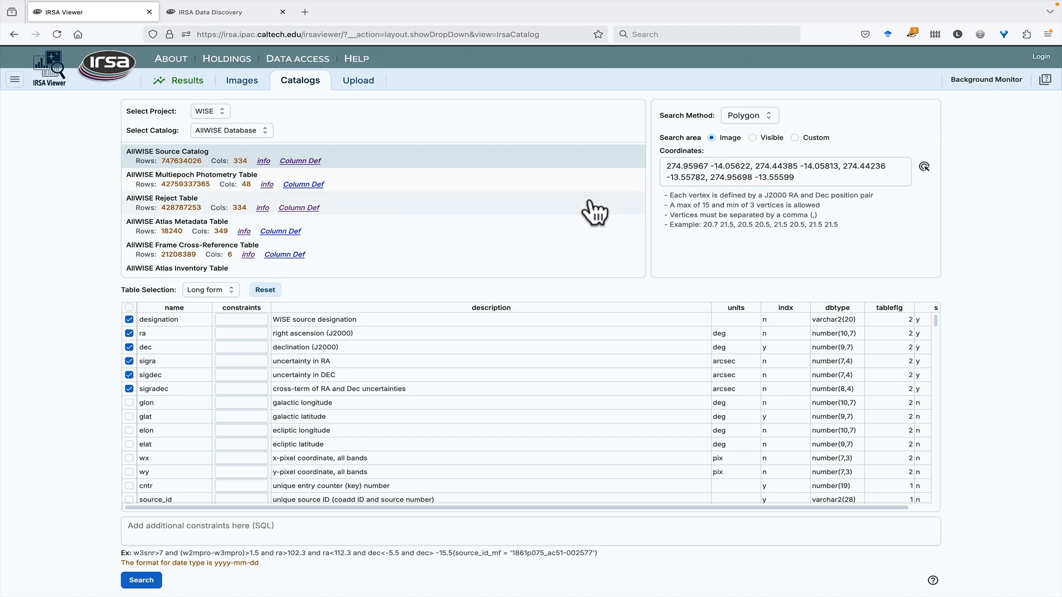
{"action": "left_click", "coordinate": [137, 579]}
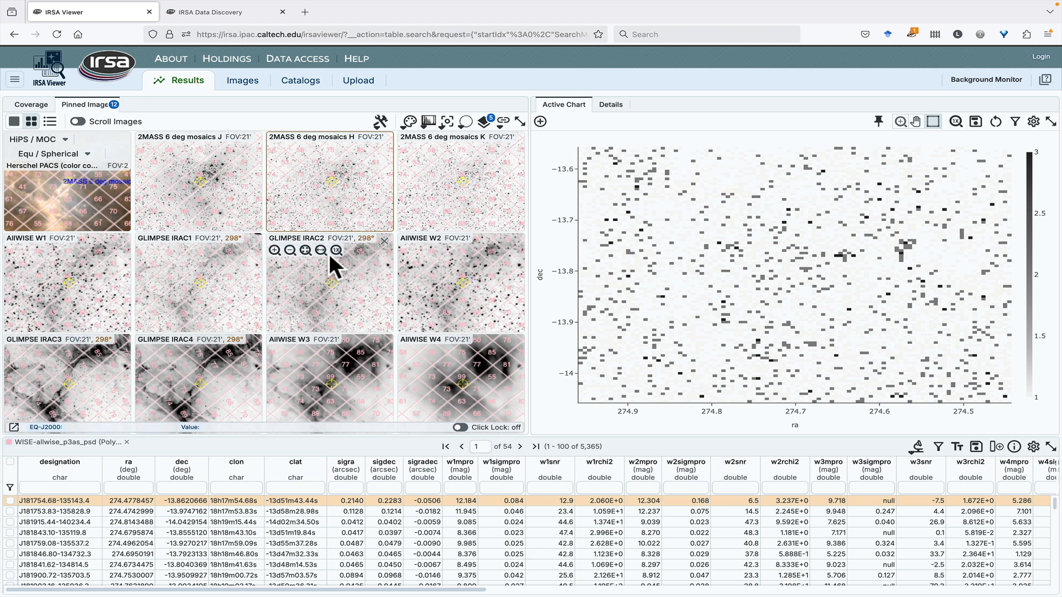
Show the 2MASS H mosaic alone, fit it to the frame, and zoom out to examine the catalog source overlay
{"action": "left_click", "coordinate": [13, 121]}
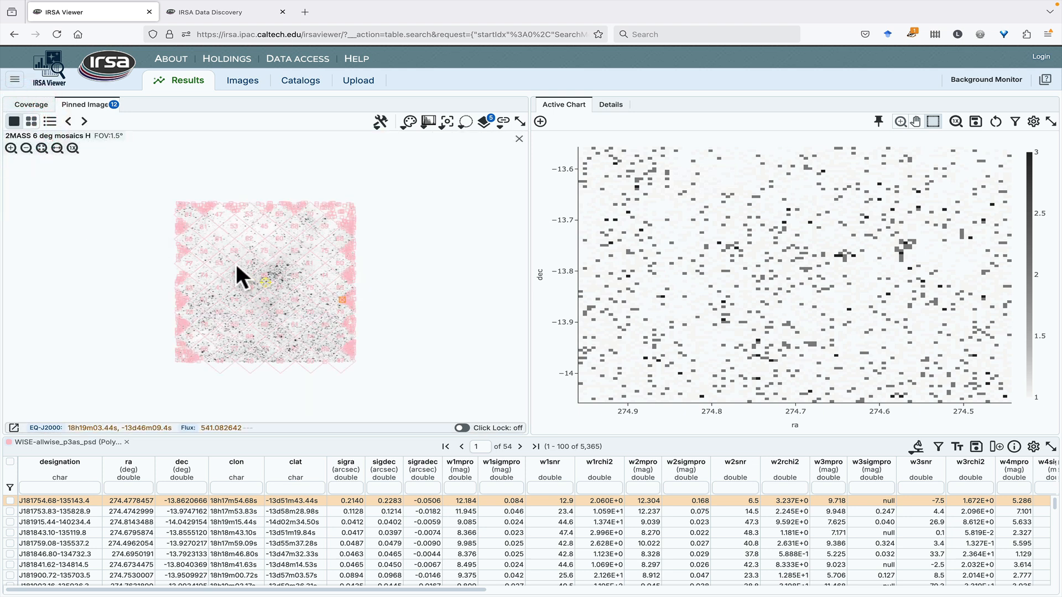
{"action": "left_click", "coordinate": [41, 148]}
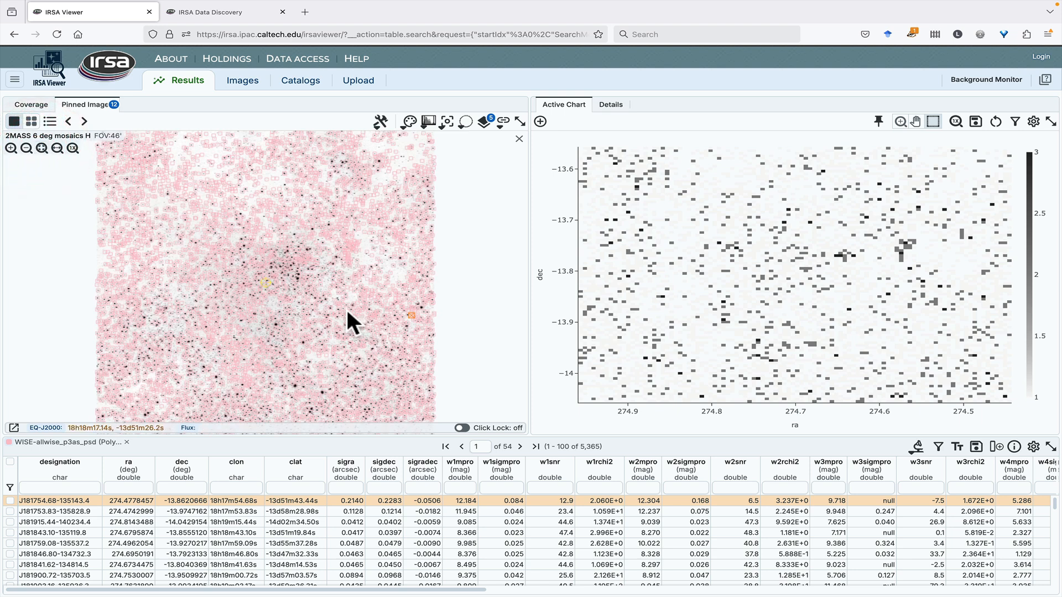
{"action": "scroll", "coordinate": [205, 241], "scroll_direction": "down", "scroll_amount": 2}
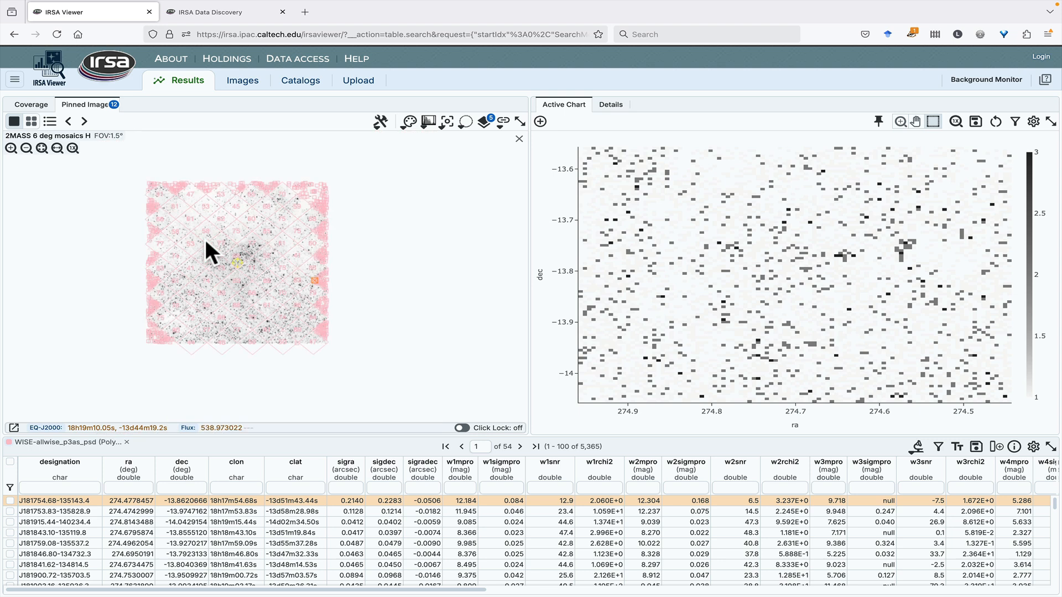
Examine the AllWISE source overlay on the 2MASS H mosaic at wide and close zoom levels
{"action": "scroll", "coordinate": [206, 241], "scroll_direction": "down", "scroll_amount": 3}
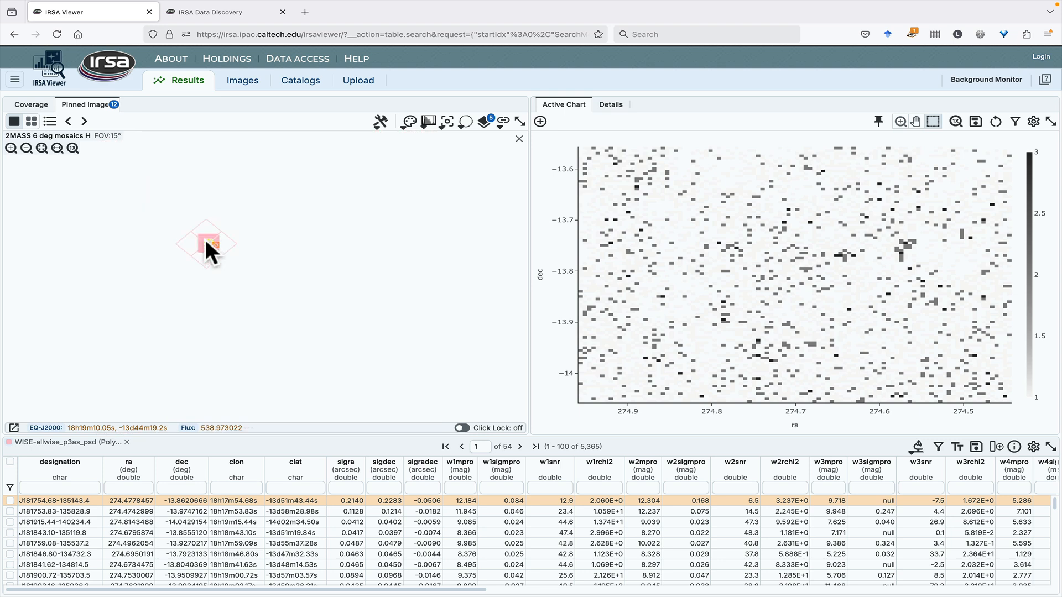
{"action": "scroll", "coordinate": [206, 241], "scroll_direction": "up", "scroll_amount": 3}
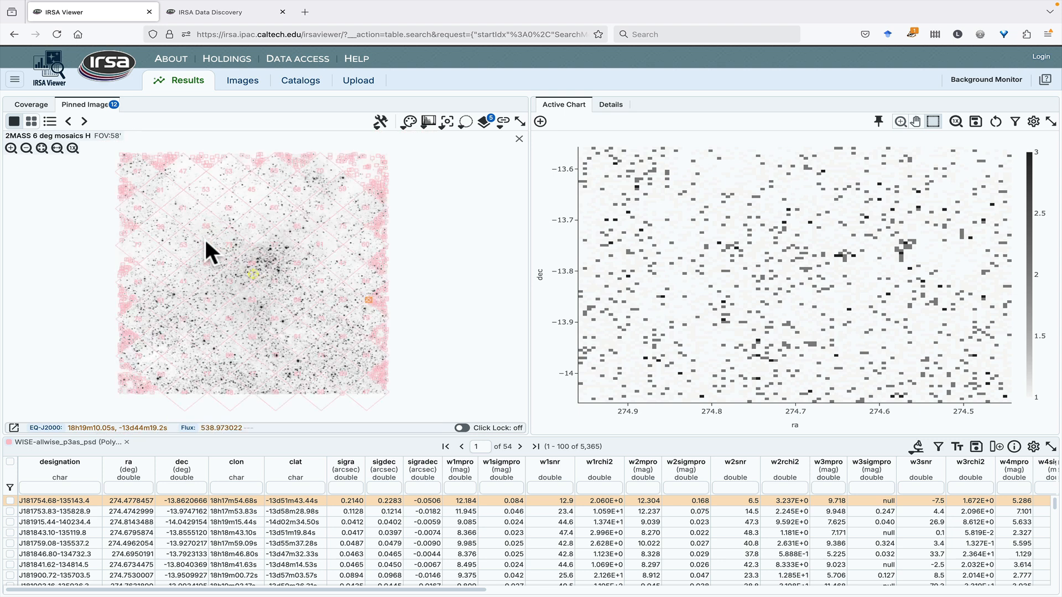
{"action": "scroll", "coordinate": [206, 242], "scroll_direction": "up", "scroll_amount": 2}
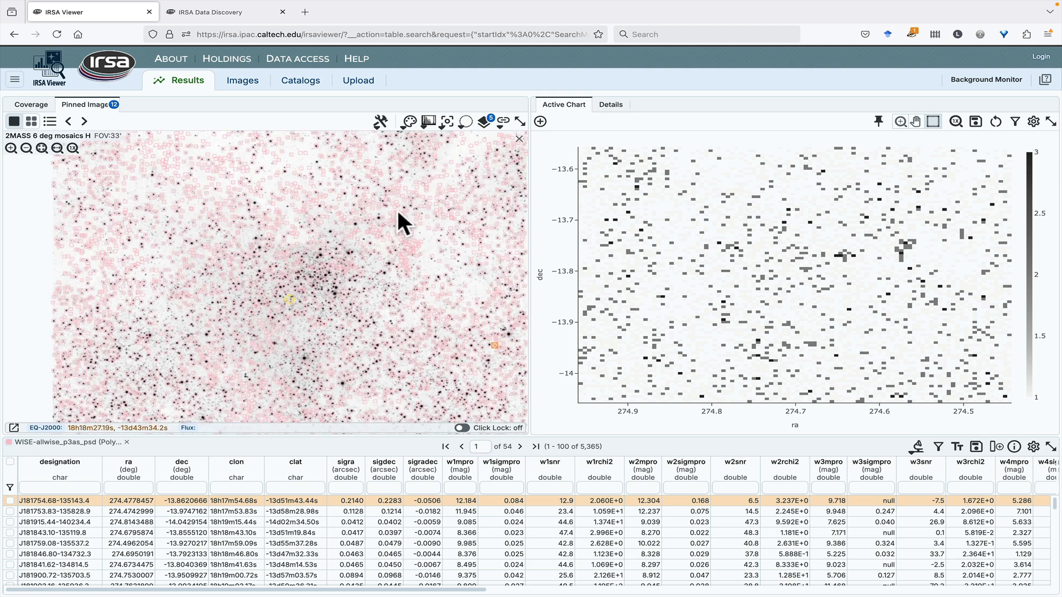
Review the AllWISE overlay's grouping, minimum group and size choices in the layer settings, keeping Healpix Grid, 40 and Small
{"action": "left_click", "coordinate": [483, 122]}
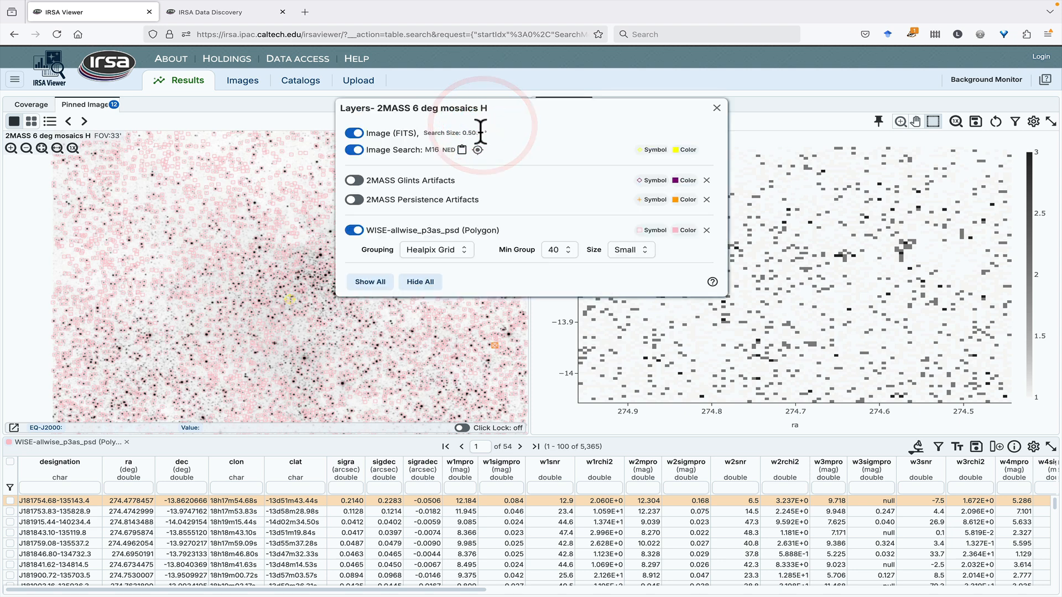
{"action": "left_click", "coordinate": [451, 251]}
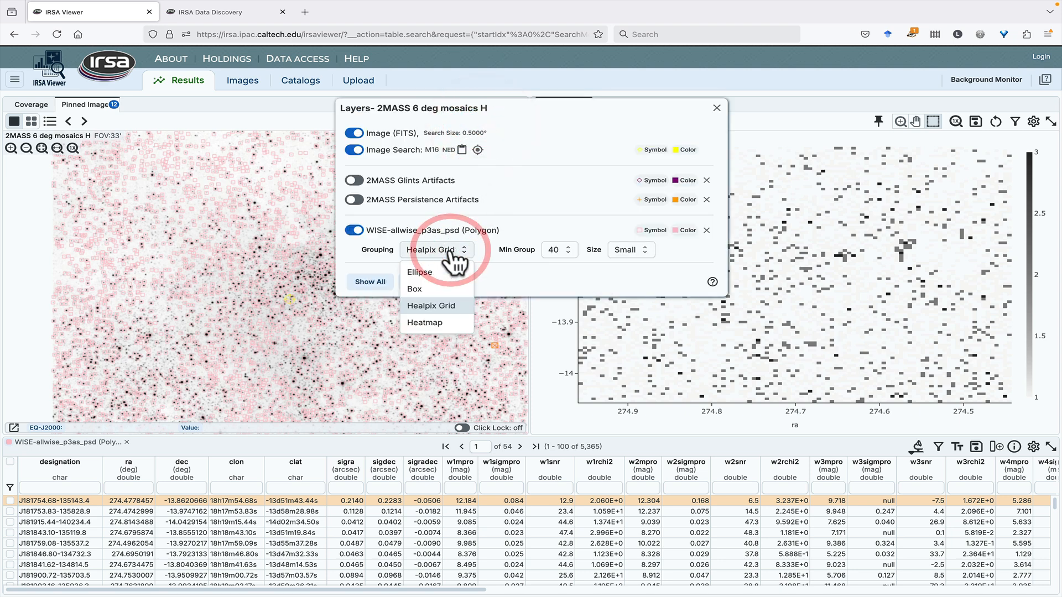
{"action": "left_click", "coordinate": [457, 248]}
{"action": "left_click", "coordinate": [570, 256]}
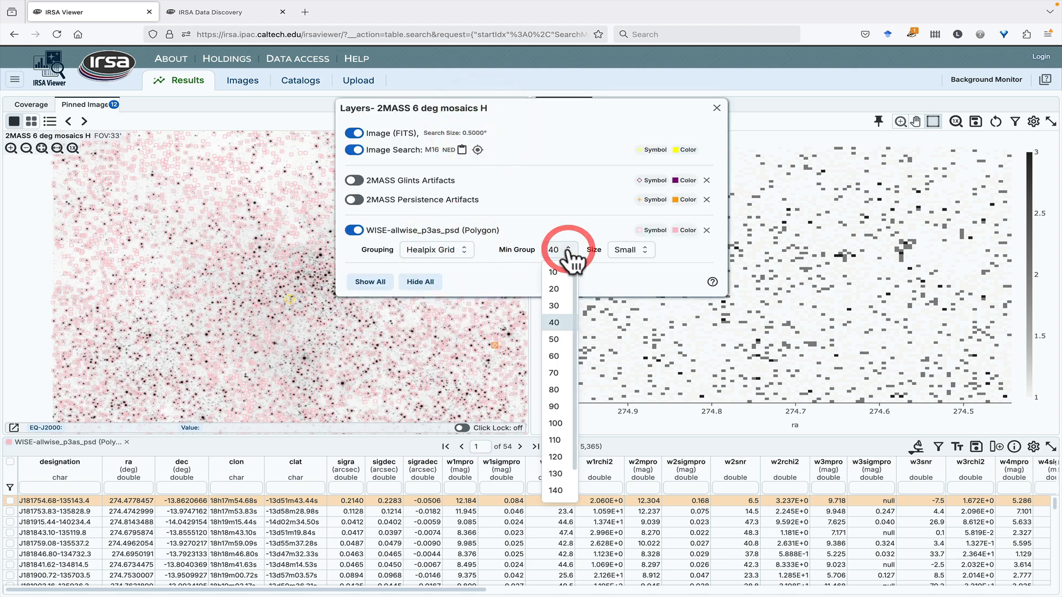
{"action": "left_click", "coordinate": [570, 255]}
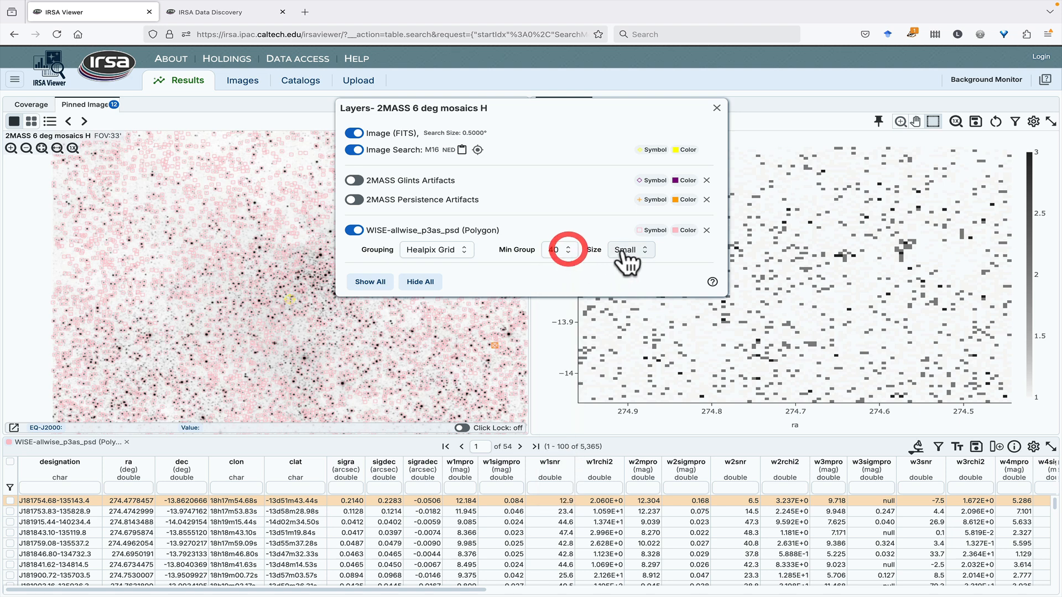
{"action": "left_click", "coordinate": [624, 253]}
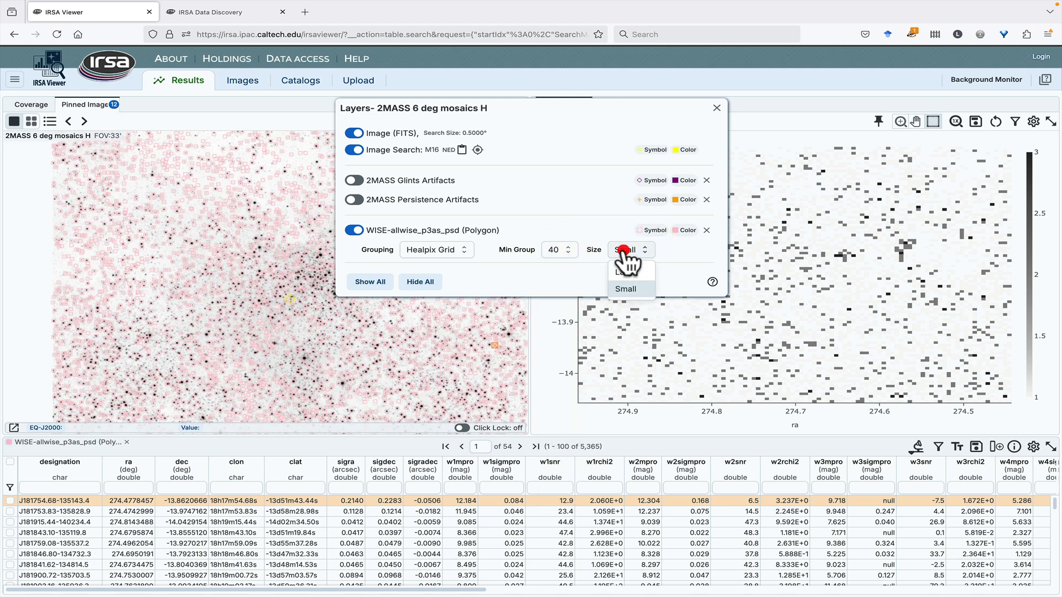
{"action": "left_click", "coordinate": [598, 221]}
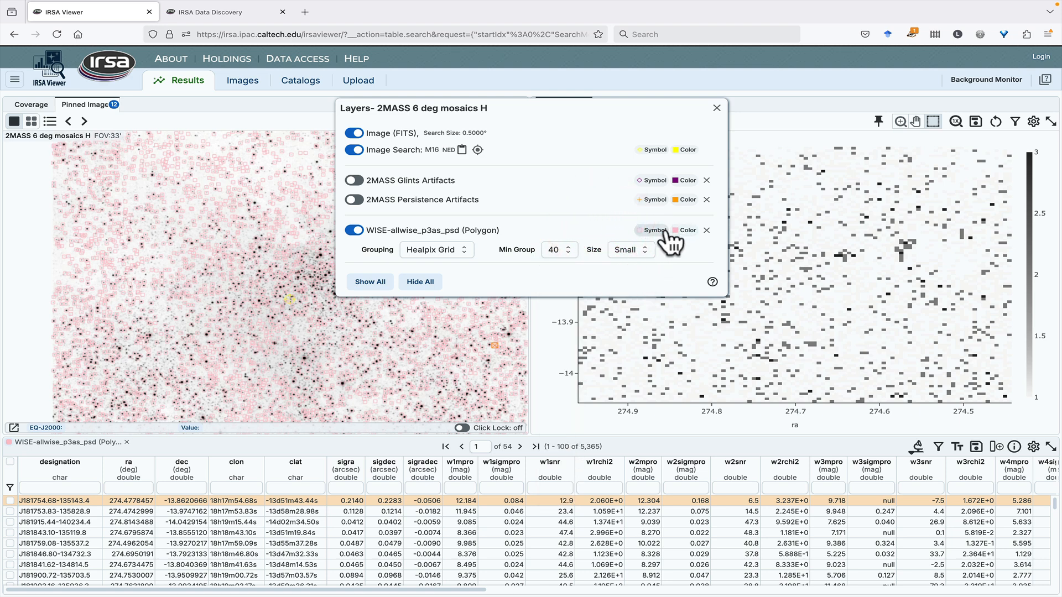
Change the AllWISE source overlay's color to pink FFC0EE and close the layer settings
{"action": "left_click", "coordinate": [679, 230]}
{"action": "left_click", "coordinate": [578, 238]}
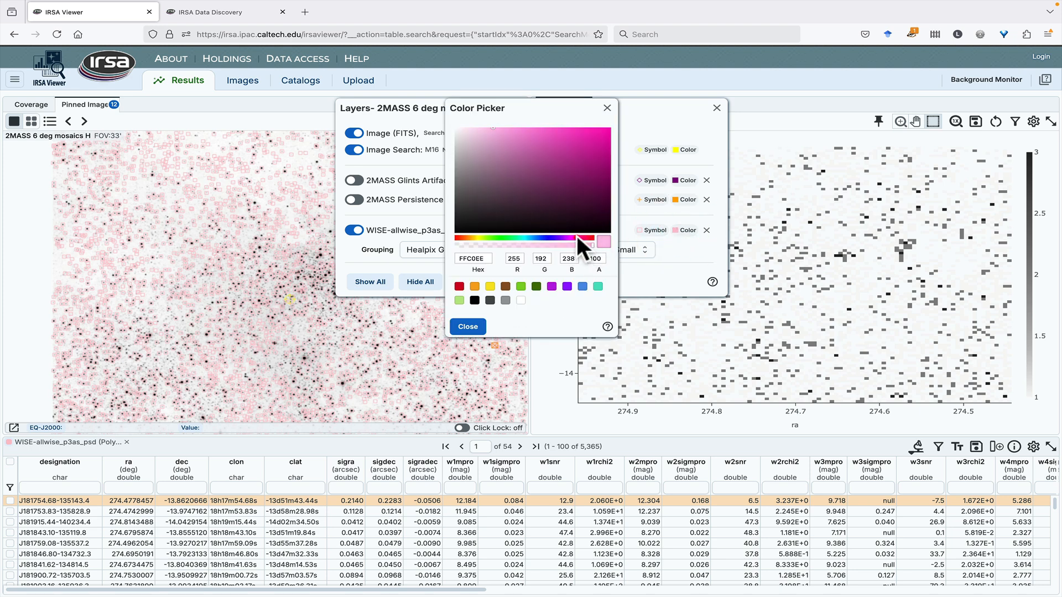
{"action": "left_click", "coordinate": [478, 326]}
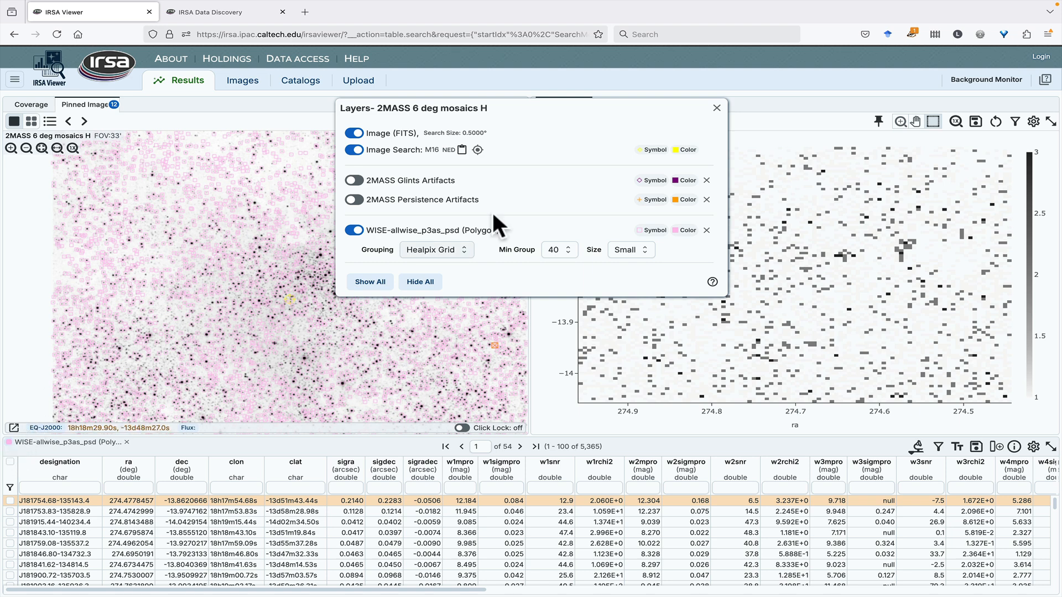
{"action": "left_click", "coordinate": [718, 109]}
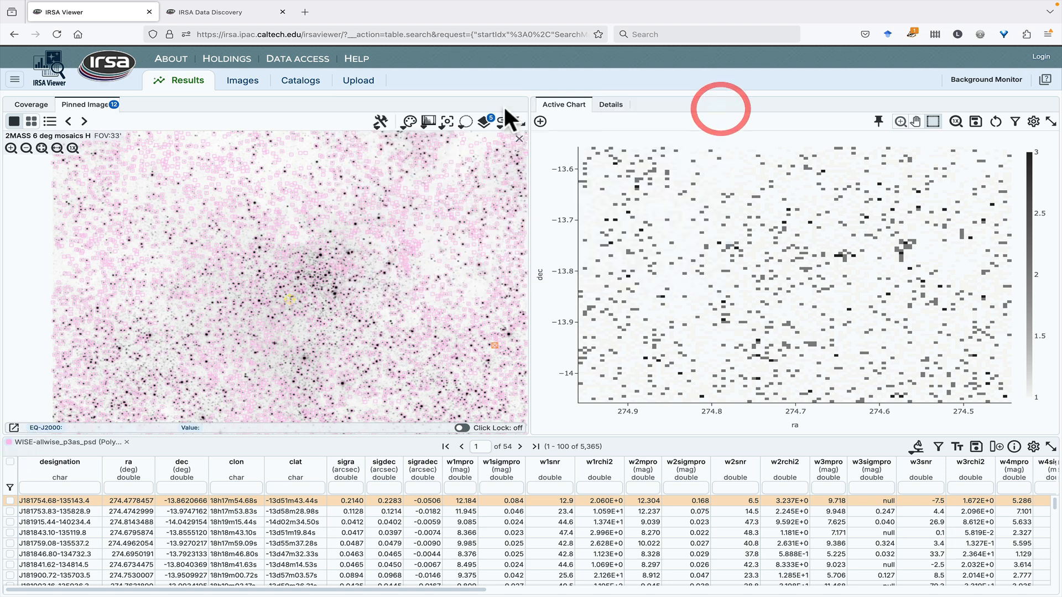
Search the 2MASS All-Sky Point Source Catalog (PSC) over the same polygon image area
{"action": "left_click", "coordinate": [301, 88]}
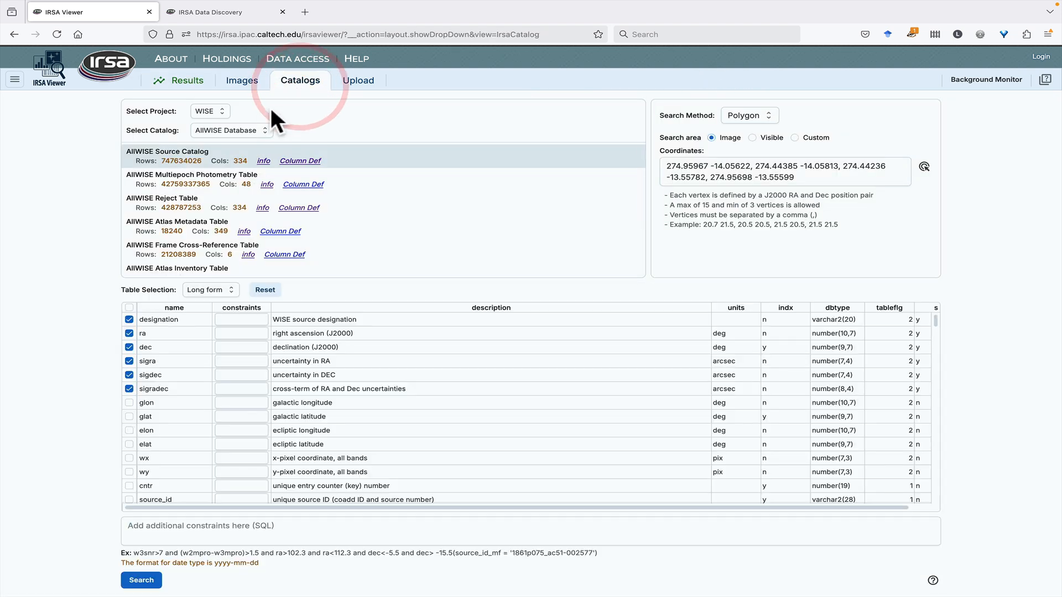
{"action": "left_click", "coordinate": [210, 112]}
{"action": "left_click", "coordinate": [208, 139]}
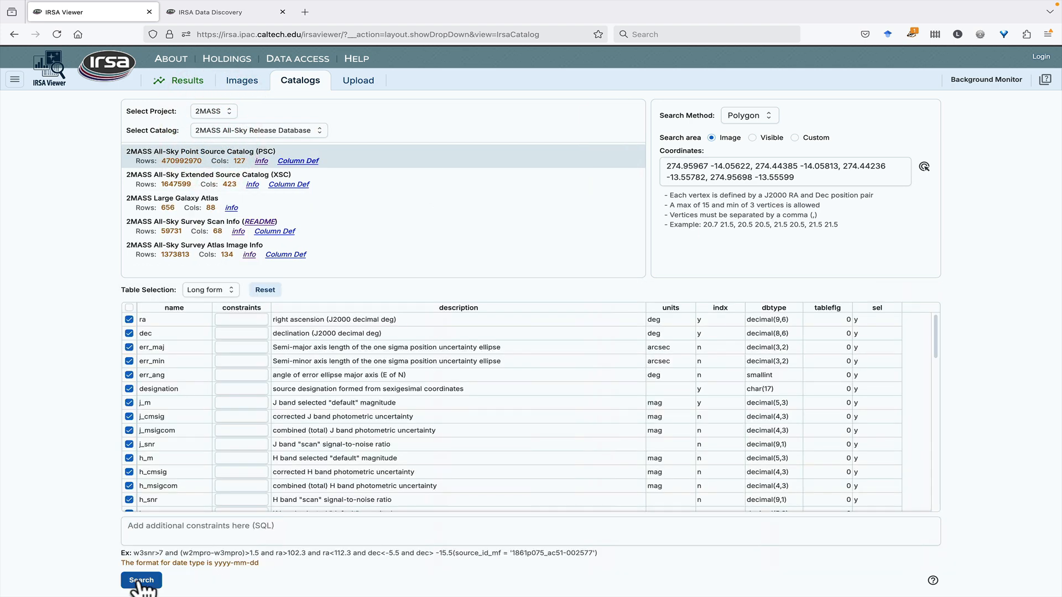
{"action": "left_click", "coordinate": [141, 580]}
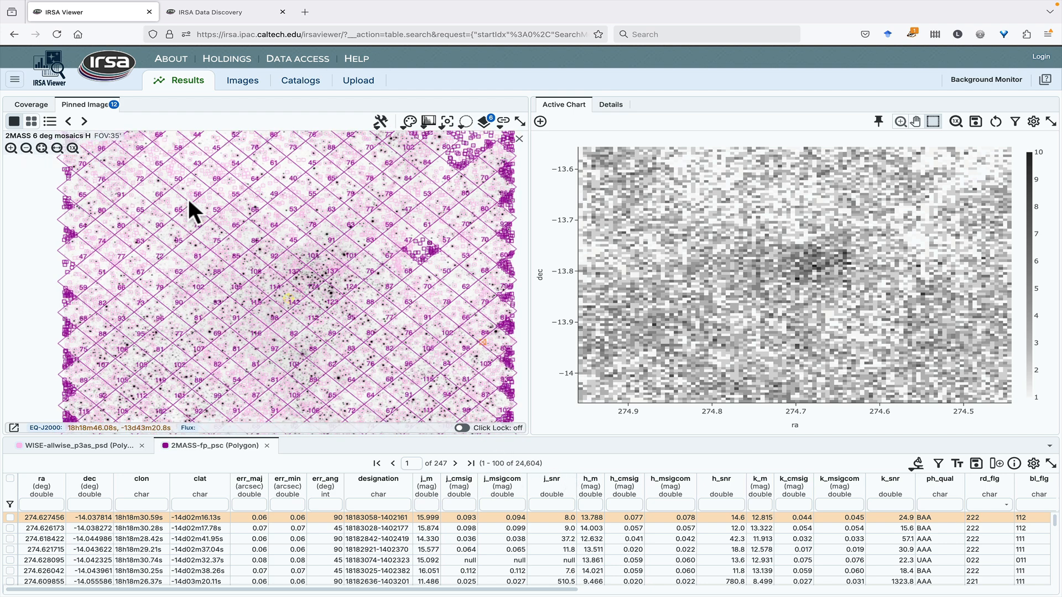
Zoom the 2MASS H mosaic out and in to examine the grouped and individual 2MASS point sources
{"action": "left_click", "coordinate": [26, 148]}
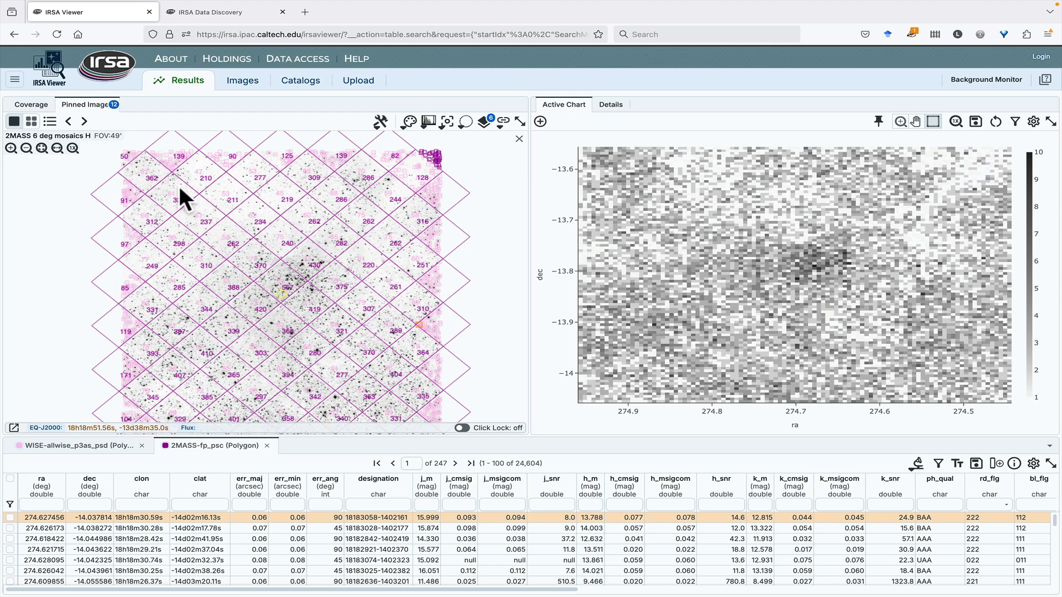
{"action": "left_click", "coordinate": [10, 148]}
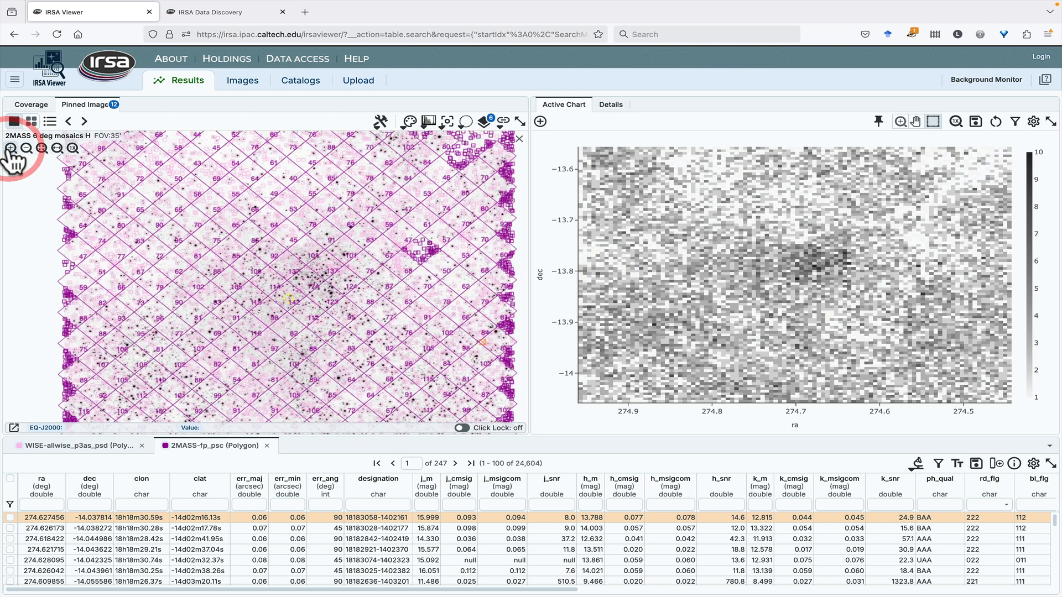
{"action": "left_click", "coordinate": [11, 148]}
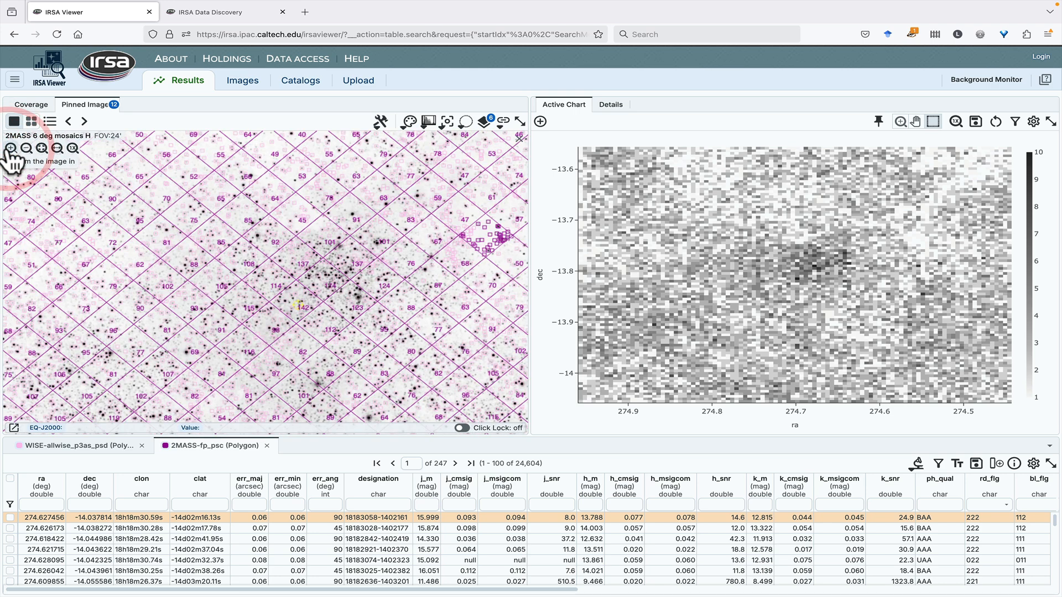
{"action": "left_click", "coordinate": [10, 148]}
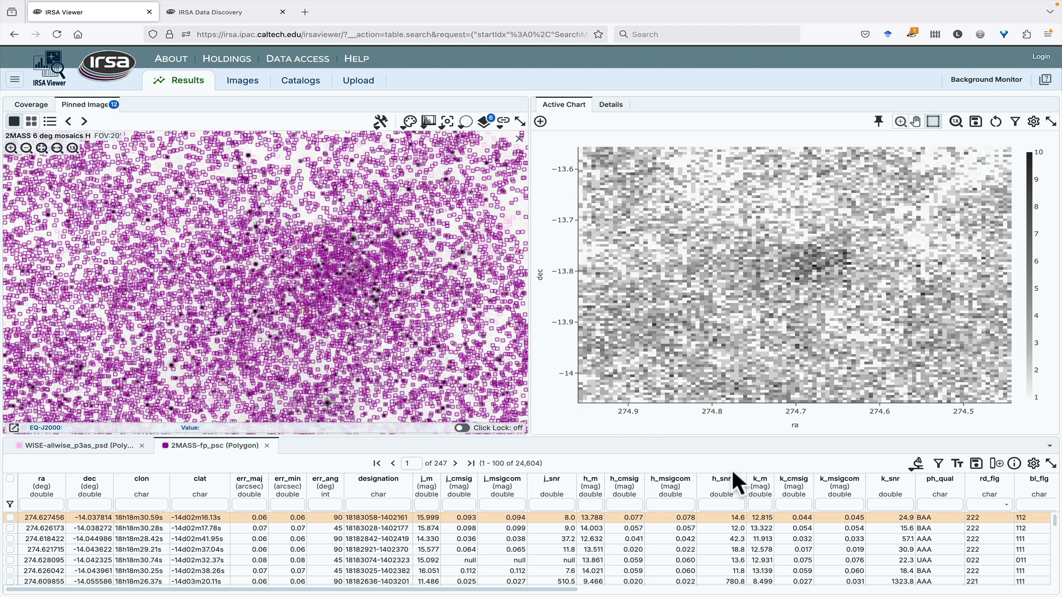
Filter the 2MASS point source table to j_snr, h_snr and k_snr values greater than 4
{"action": "left_click", "coordinate": [556, 505]}
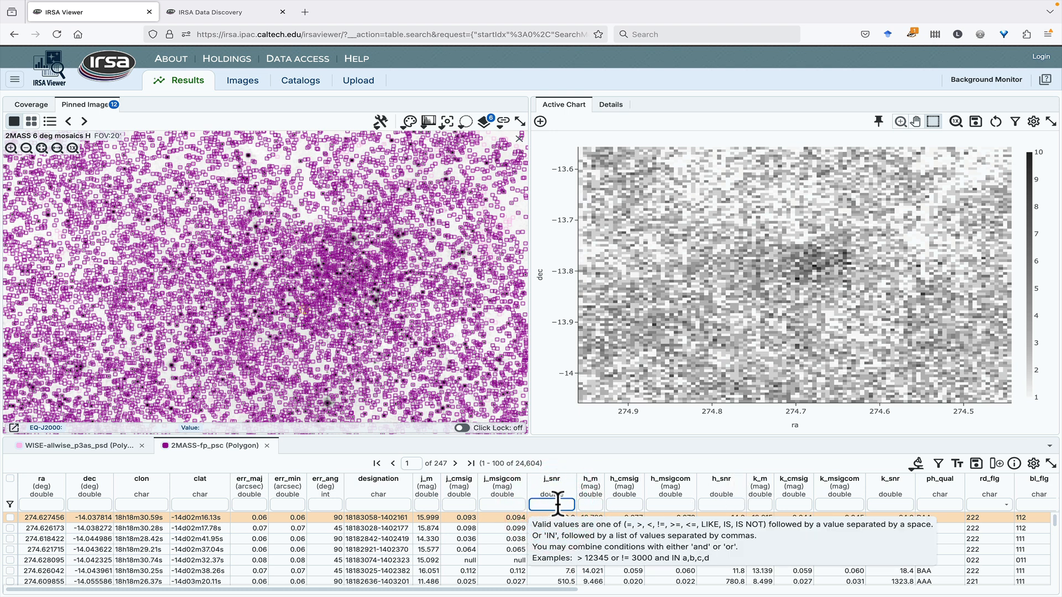
{"action": "type", "text": "> "}
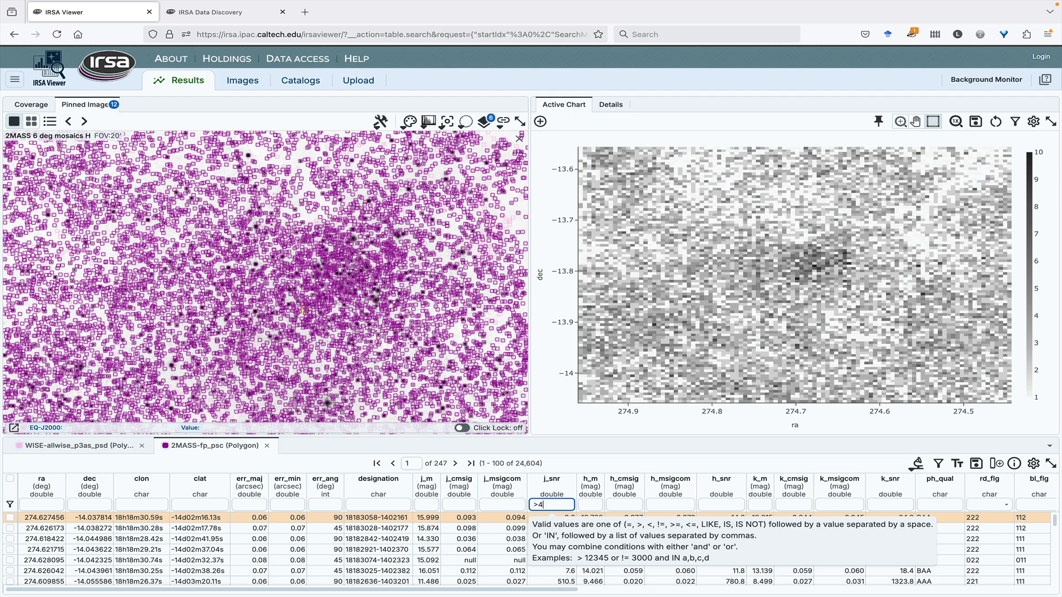
{"action": "type", "text": "4"}
{"action": "key", "text": "Return"}
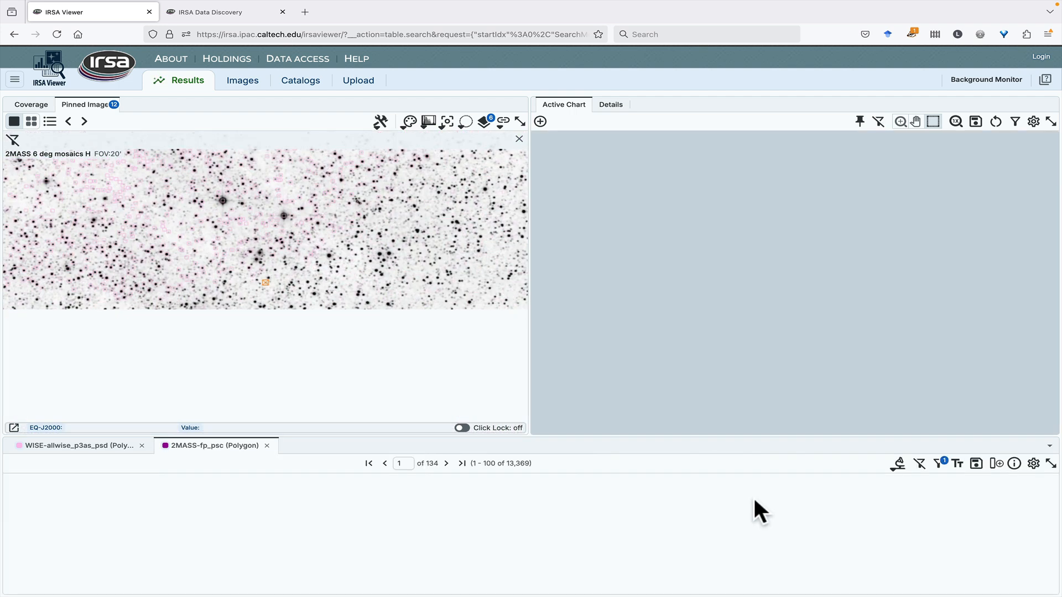
{"action": "left_click", "coordinate": [721, 503]}
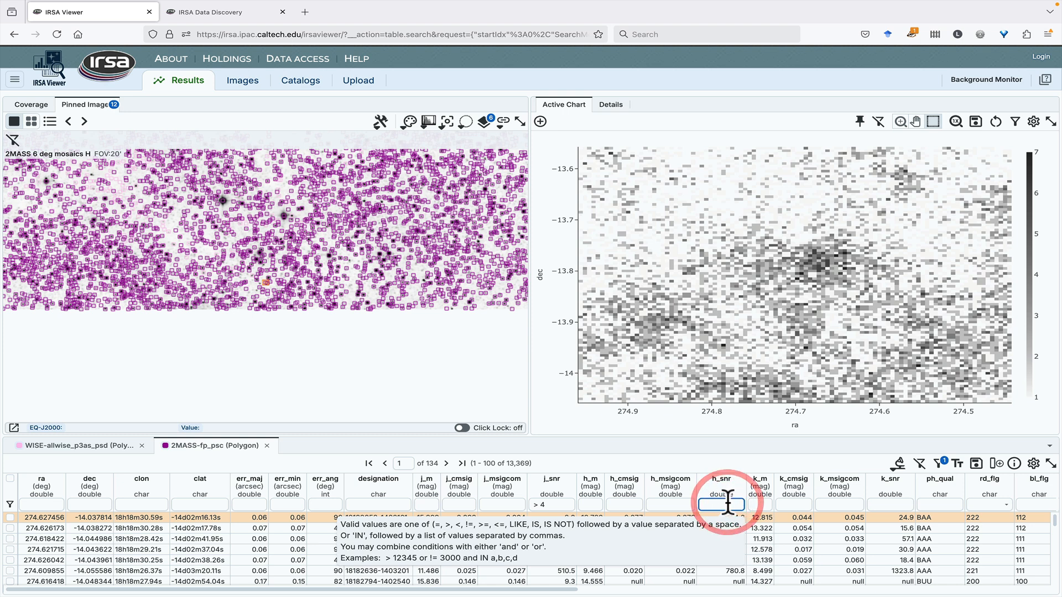
{"action": "type", "text": ">4"}
{"action": "key", "text": "Return"}
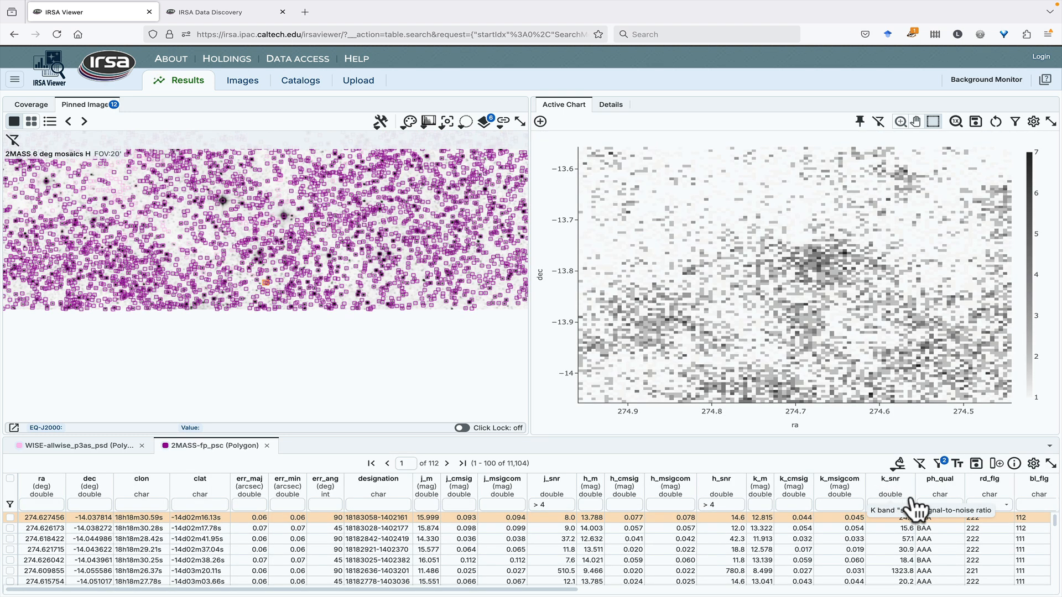
{"action": "left_click", "coordinate": [892, 504]}
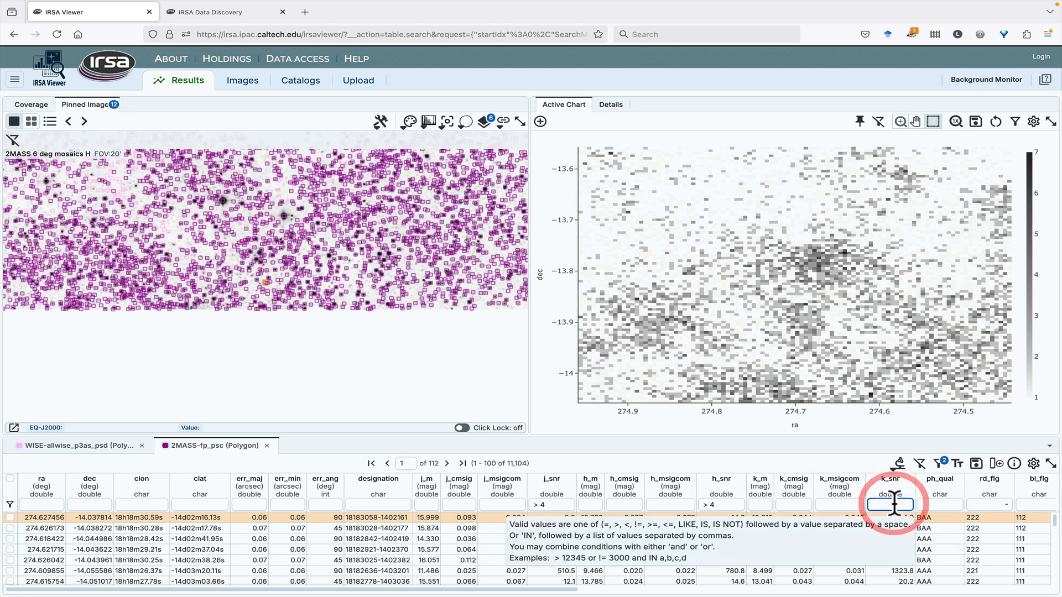
{"action": "type", "text": ">4"}
{"action": "key", "text": "Return"}
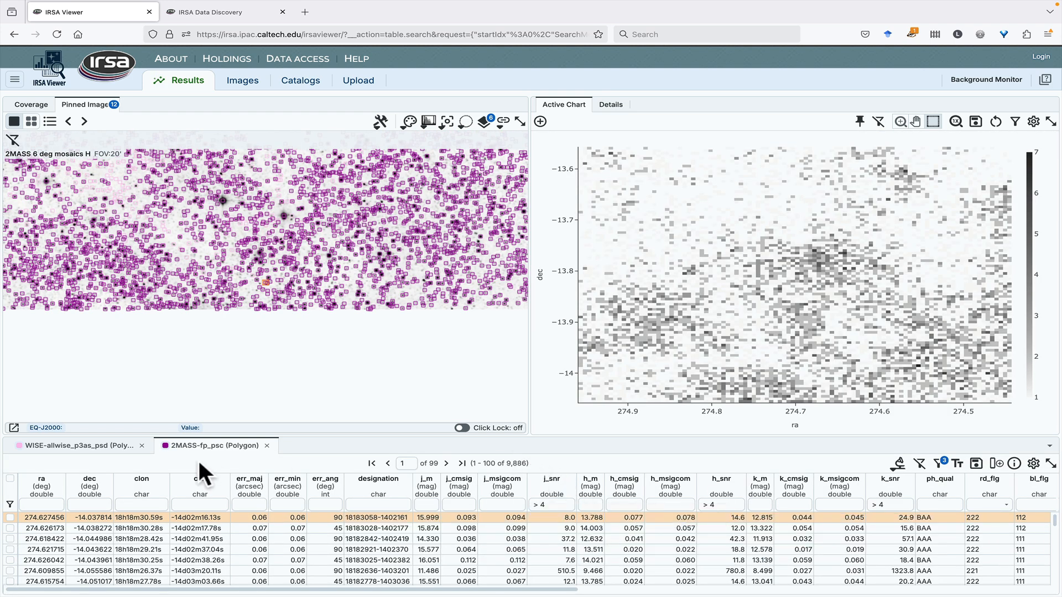
Switch to the AllWISE source table and filter it to w1snr and w2snr values greater than 10
{"action": "left_click", "coordinate": [101, 445]}
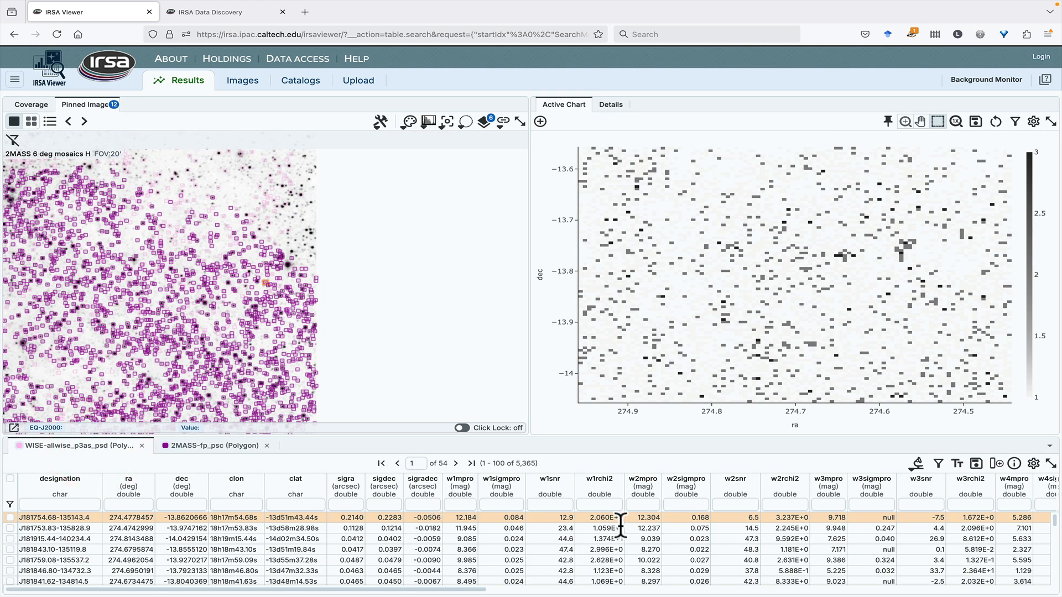
{"action": "left_click", "coordinate": [551, 504]}
{"action": "type", "text": ">10"}
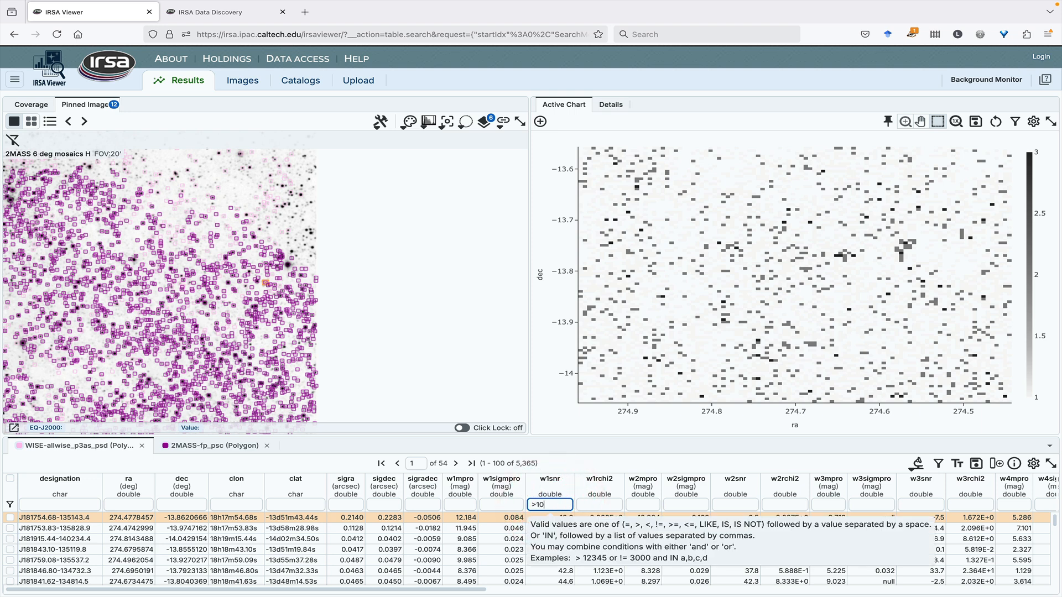
{"action": "key", "text": "Return"}
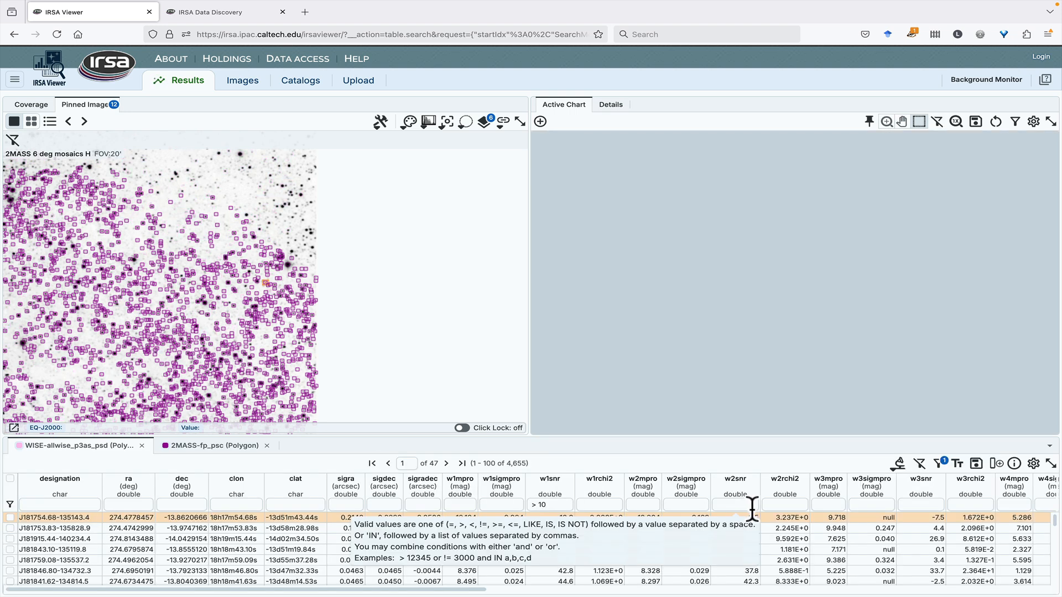
{"action": "left_click", "coordinate": [743, 504]}
{"action": "type", "text": ">10"}
{"action": "key", "text": "Return"}
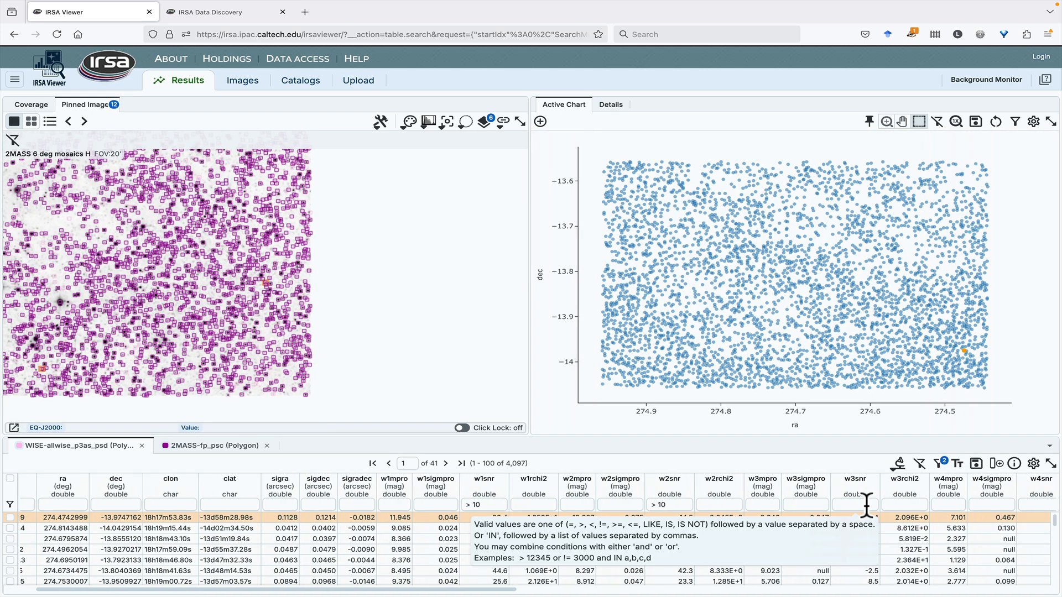
Filter the AllWISE source table further to w3snr and w4snr values greater than 10
{"action": "left_click", "coordinate": [866, 505]}
{"action": "type", "text": ">10"}
{"action": "key", "text": "Return"}
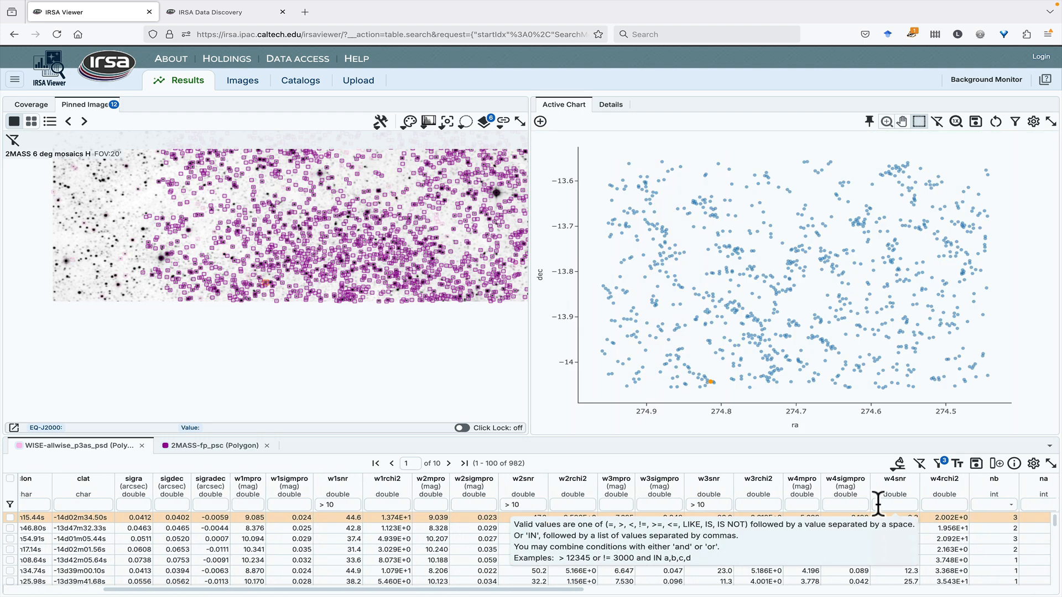
{"action": "left_click", "coordinate": [880, 504]}
{"action": "type", "text": "> 10"}
{"action": "key", "text": "Return"}
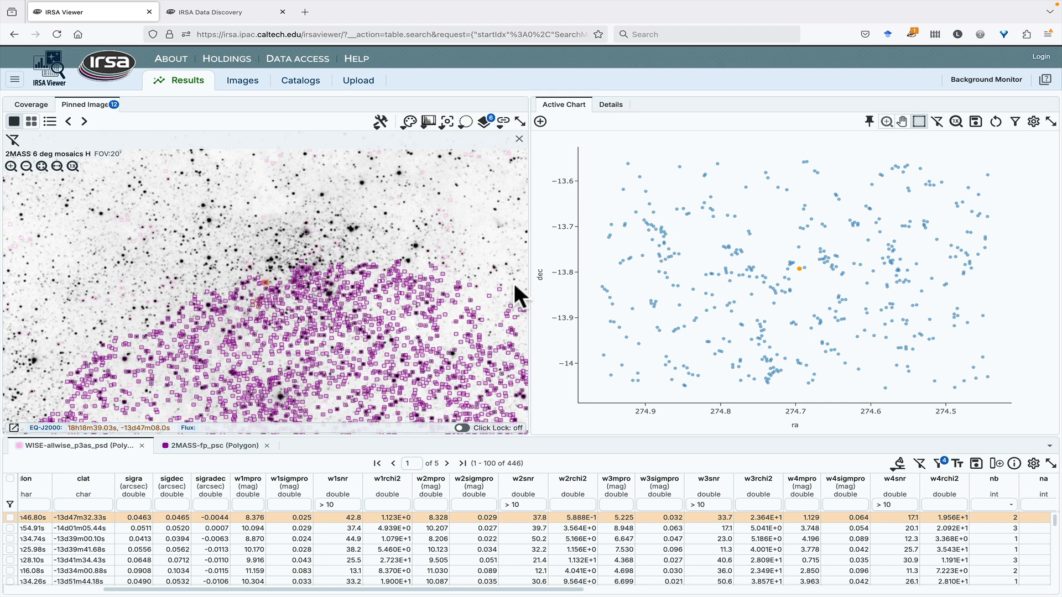
Dismiss the image centering options and select the AllWISE source near RA 274.86, Dec −13.76 in the chart
{"action": "left_click", "coordinate": [447, 123]}
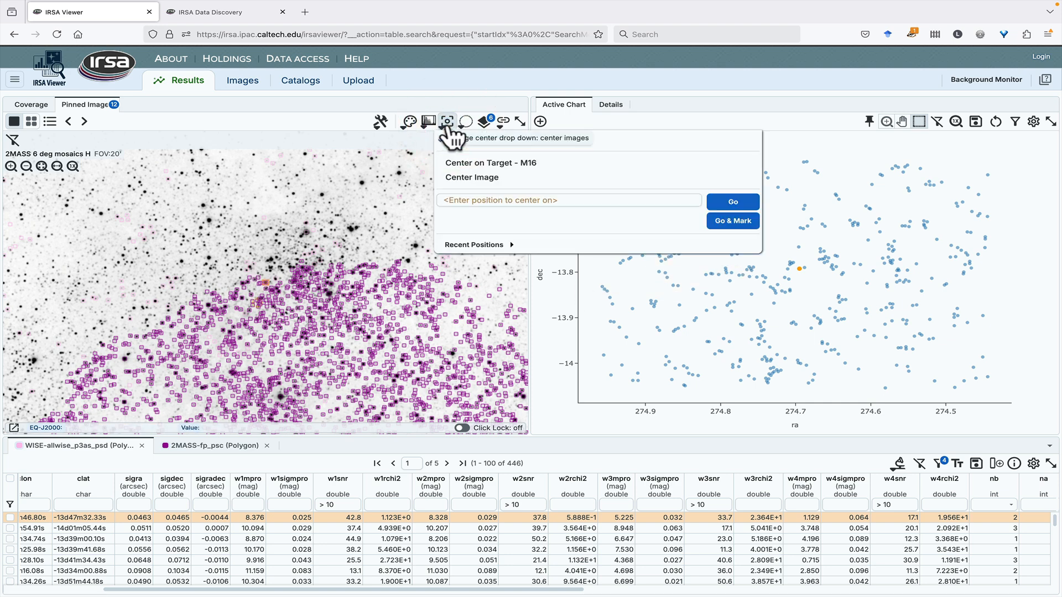
{"action": "left_click", "coordinate": [448, 123]}
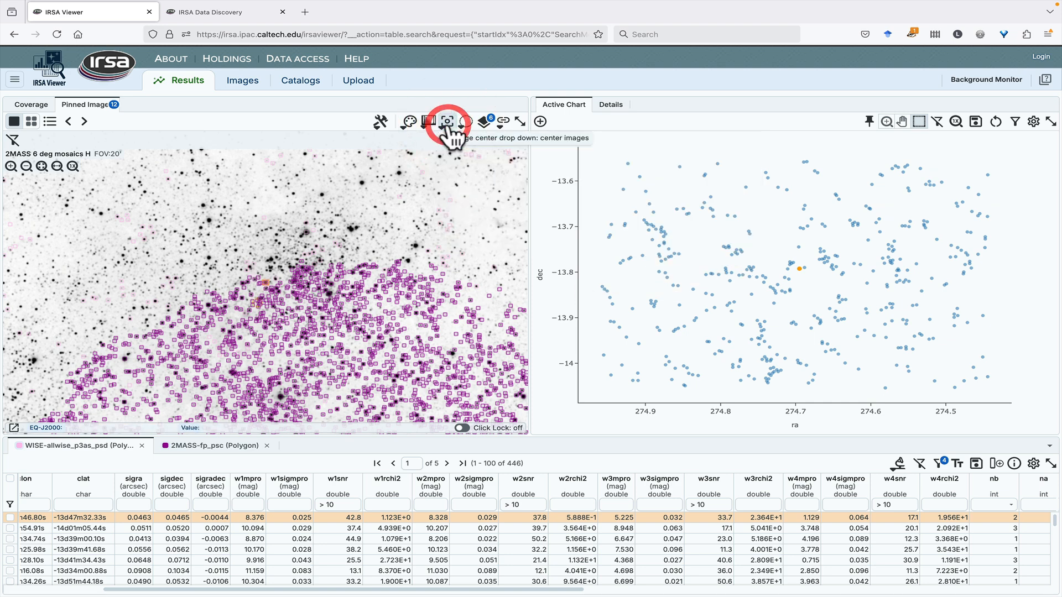
{"action": "left_click", "coordinate": [677, 254]}
{"action": "left_click", "coordinate": [680, 255]}
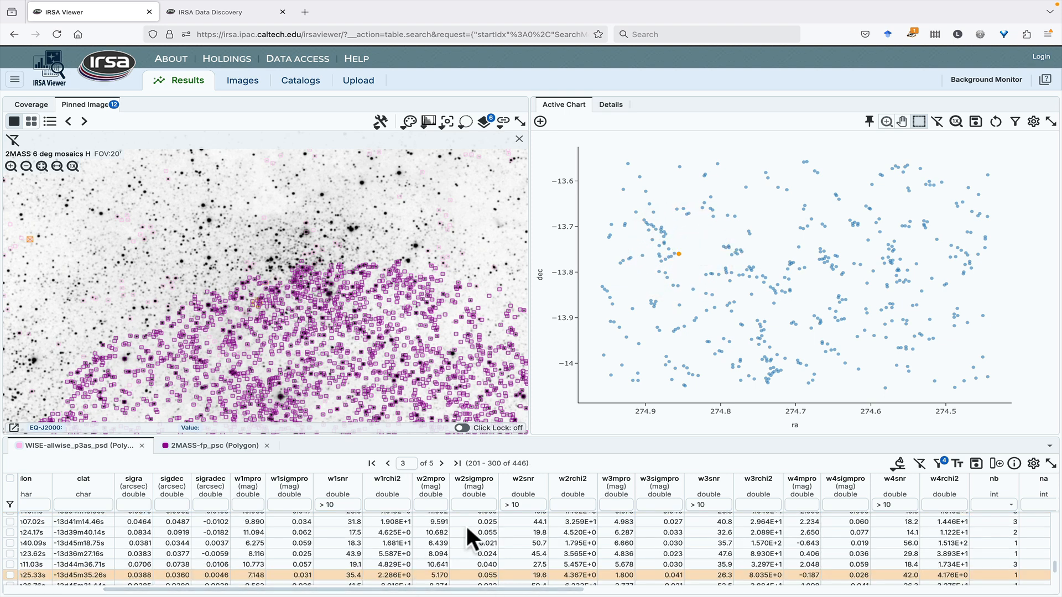
Select the AllWISE source near RA 274.62, Dec −13.94 in the chart, with the 2MASS H image at a 3.3' field of view
{"action": "scroll", "coordinate": [111, 227], "scroll_direction": "up", "scroll_amount": 2}
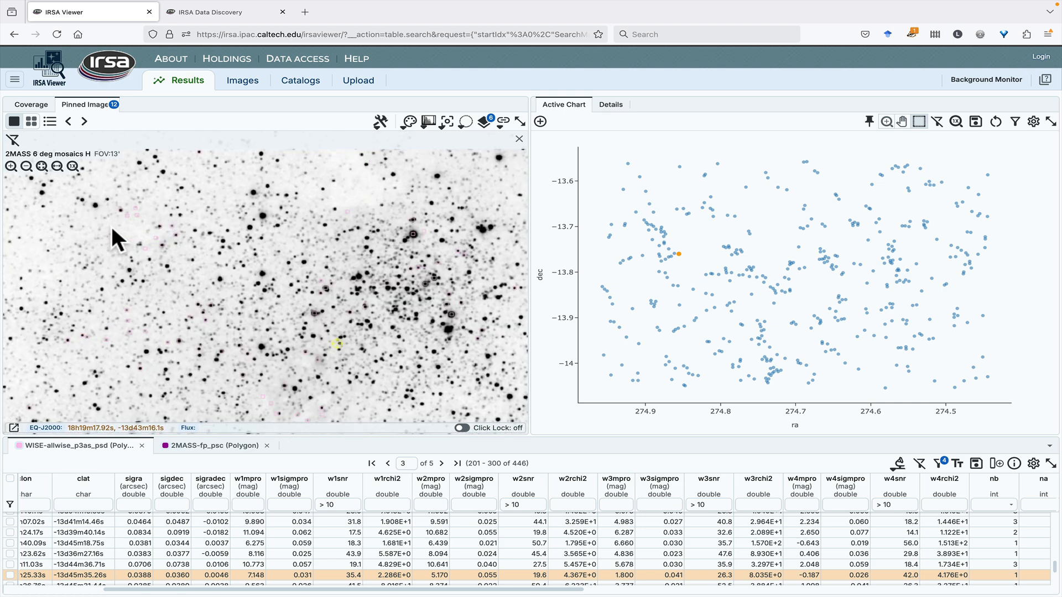
{"action": "scroll", "coordinate": [111, 224], "scroll_direction": "up", "scroll_amount": 3}
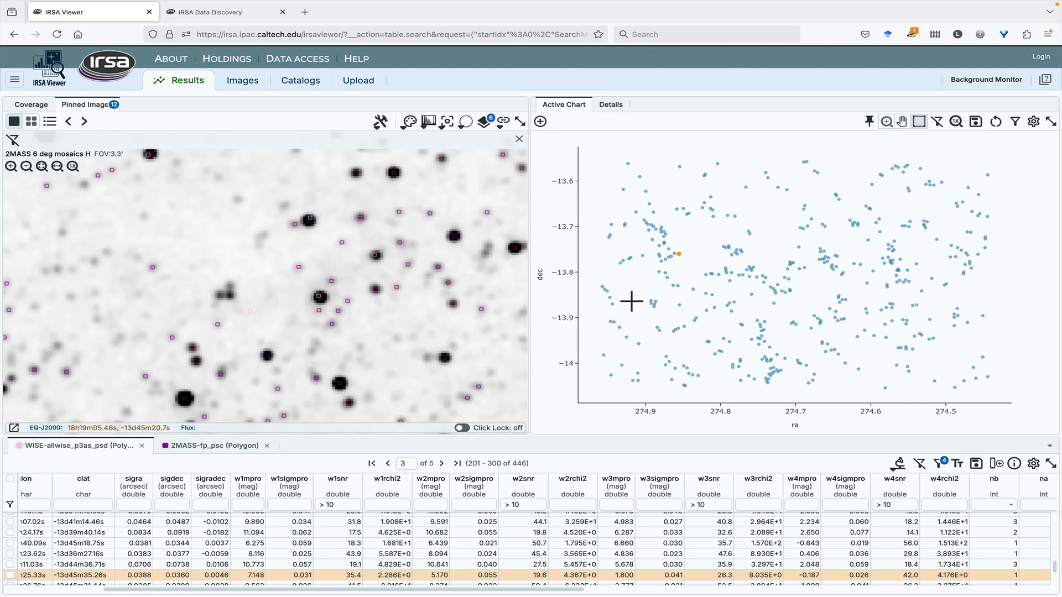
{"action": "left_click", "coordinate": [857, 337]}
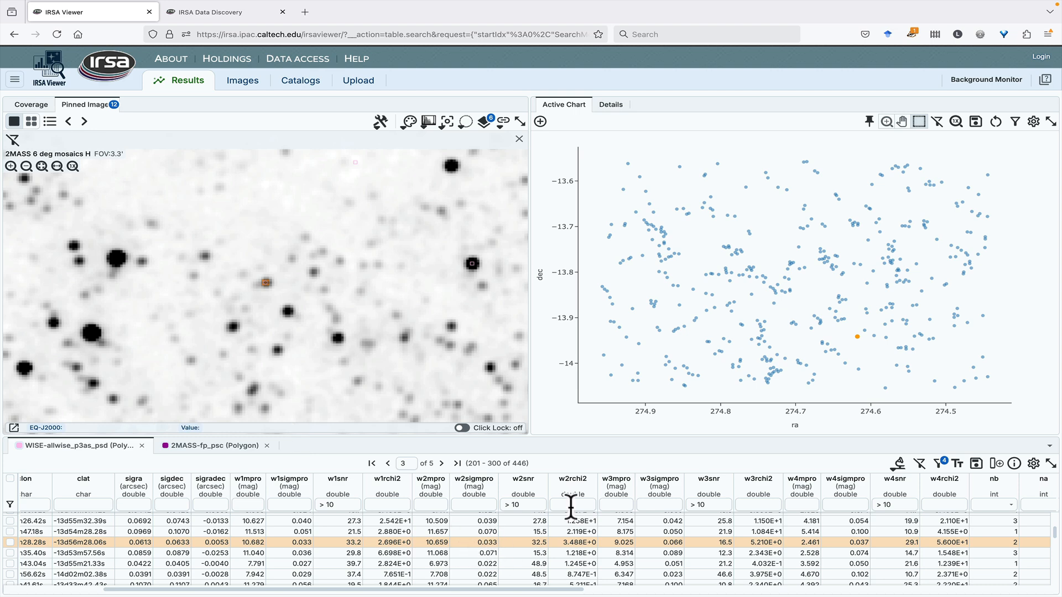
Set the AllWISE chart's X expression to w1mpro-w4mpro and its Y column to w1mpro
{"action": "left_click", "coordinate": [1034, 122]}
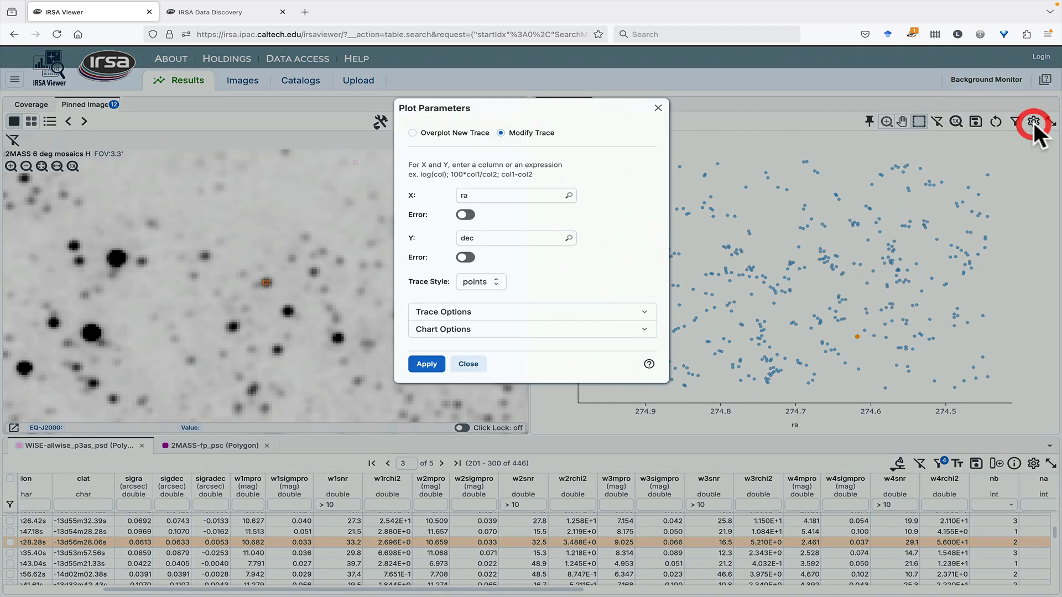
{"action": "double_click", "coordinate": [475, 195]}
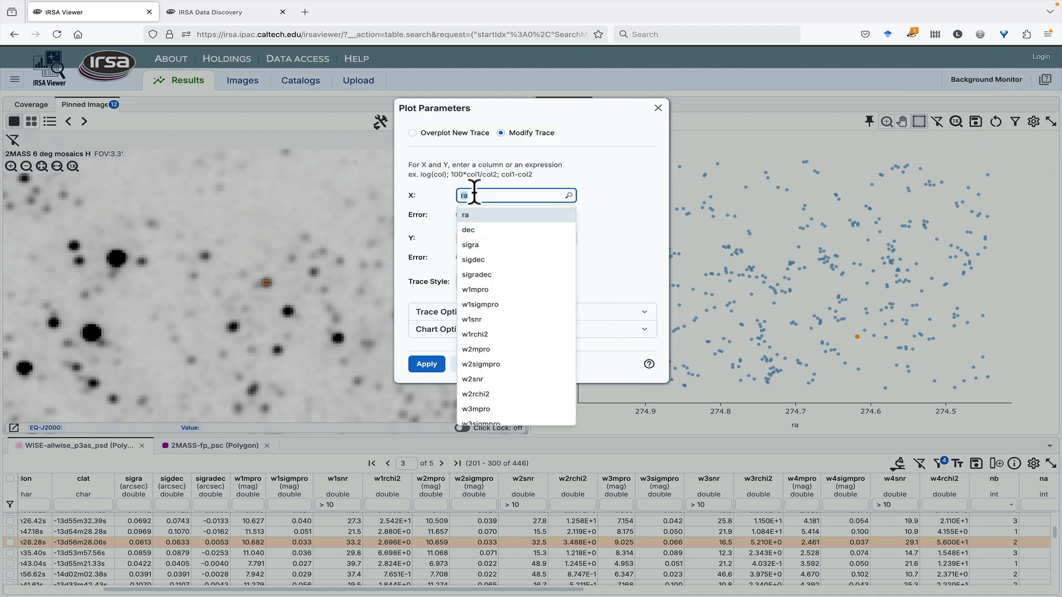
{"action": "type", "text": "w1mpr"}
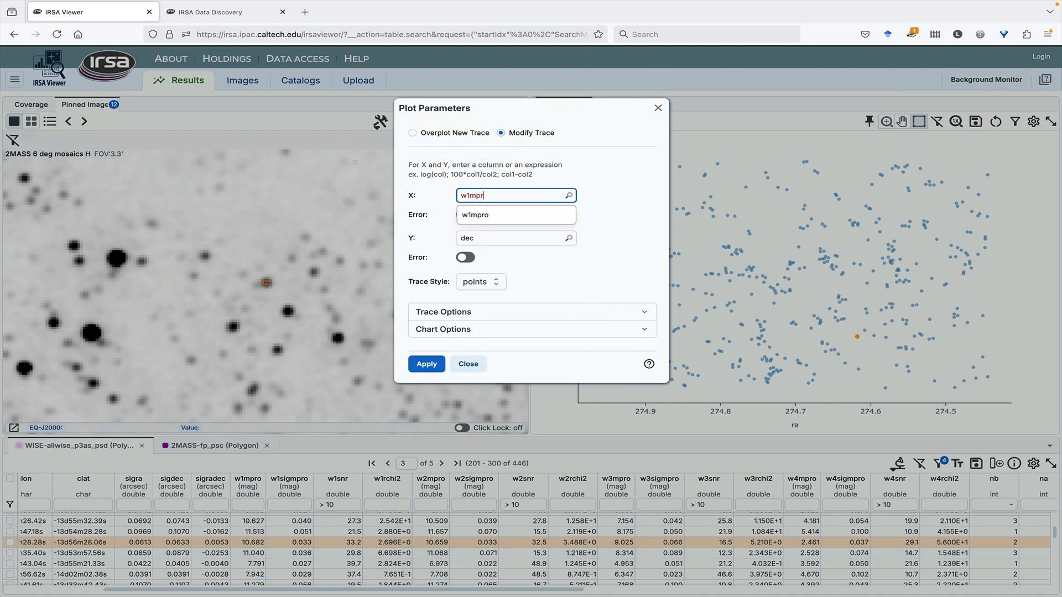
{"action": "type", "text": "o-w4m"}
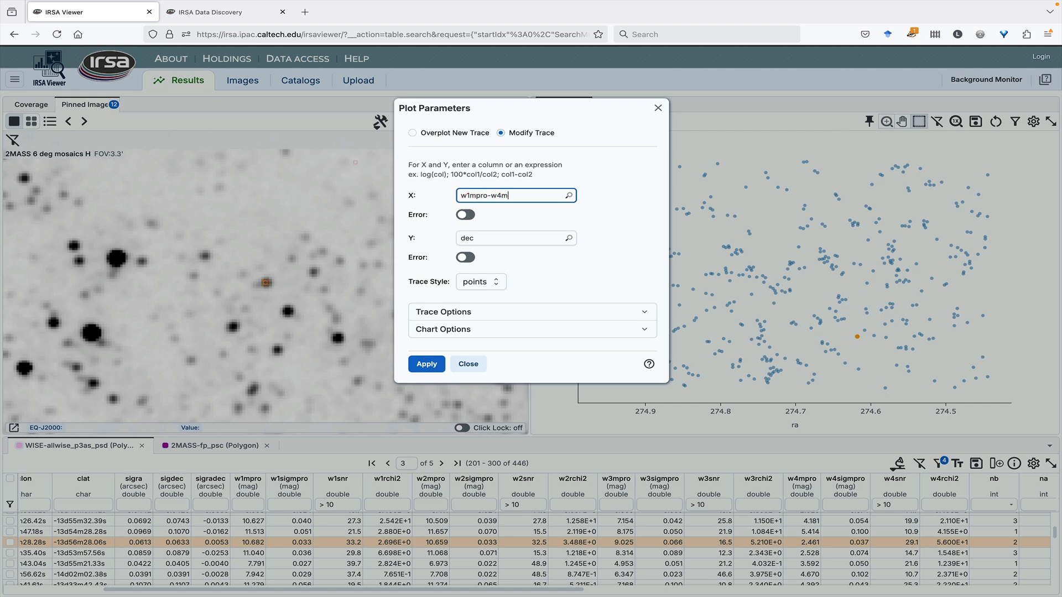
{"action": "type", "text": "pro"}
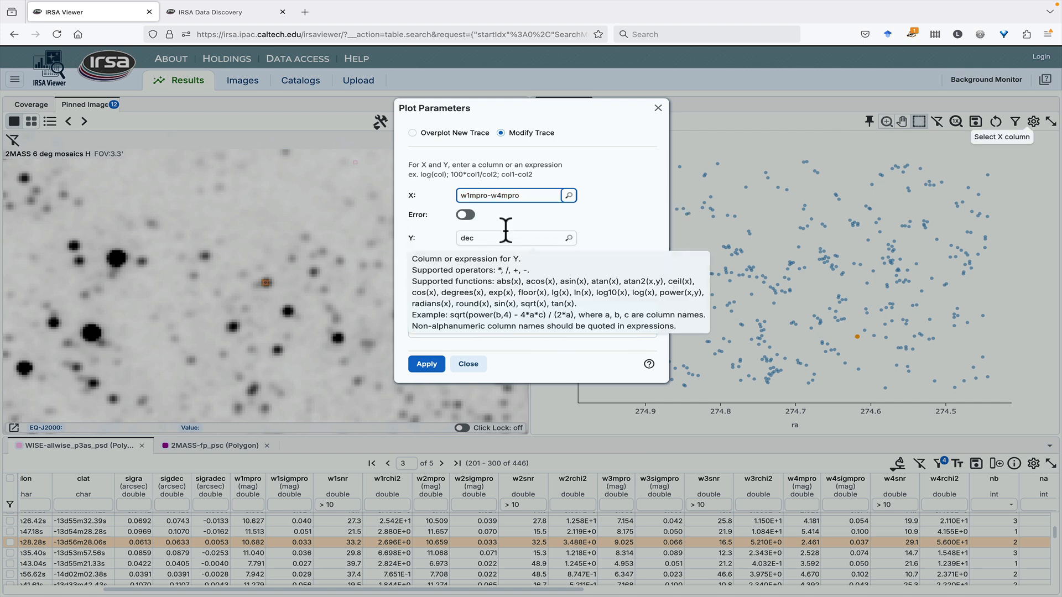
{"action": "double_click", "coordinate": [500, 236]}
{"action": "type", "text": "w1mmpr"}
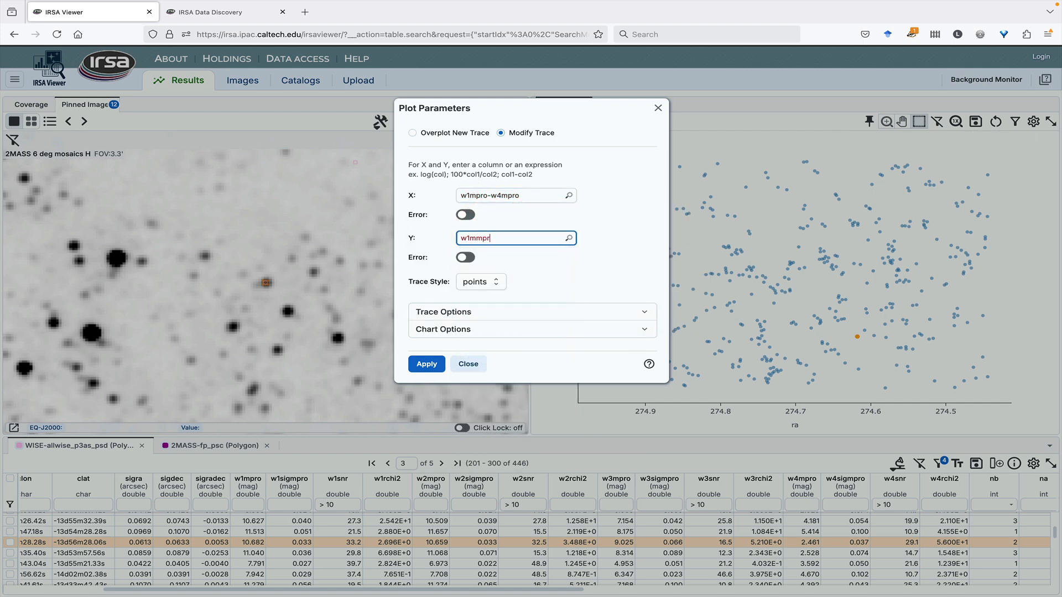
{"action": "key", "text": "BackSpace"}
{"action": "key", "text": "BackSpace"}
{"action": "key", "text": "BackSpace"}
{"action": "type", "text": "pro"}
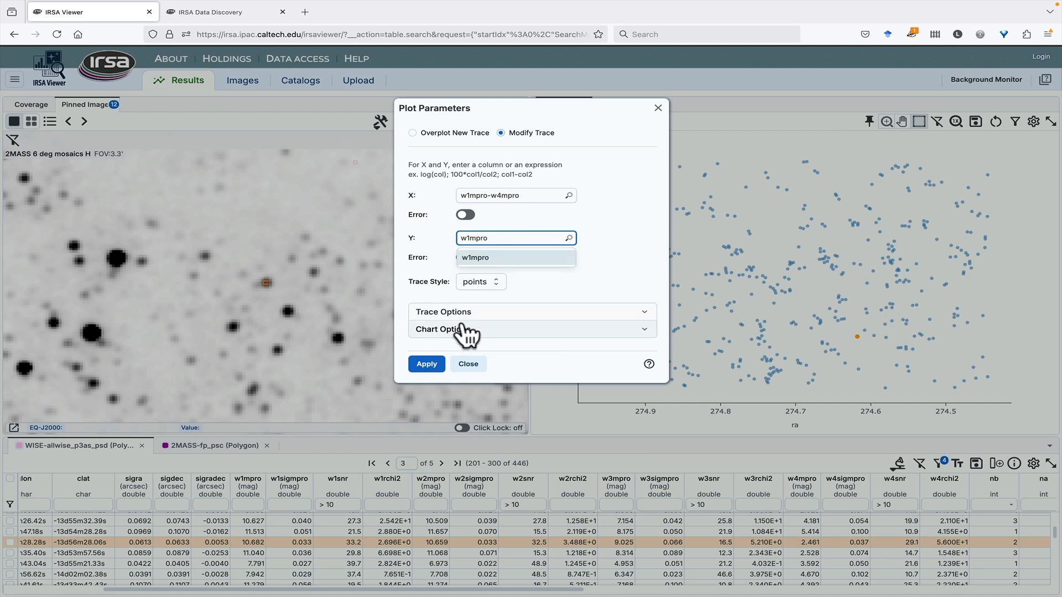
Reverse the chart's Y axis and apply the plot parameters
{"action": "left_click", "coordinate": [462, 330]}
{"action": "left_click", "coordinate": [511, 420]}
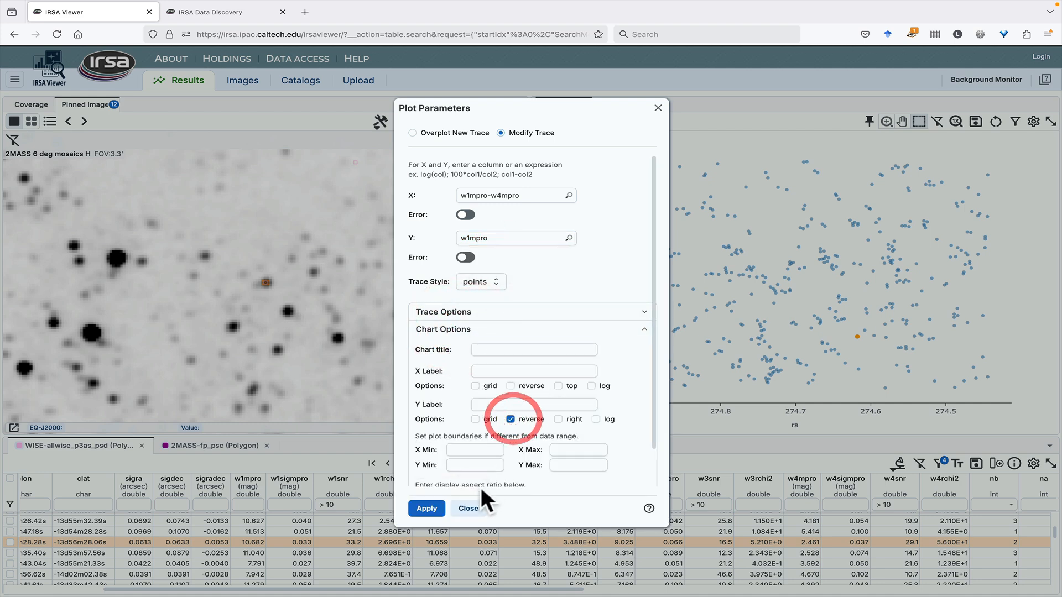
{"action": "left_click", "coordinate": [427, 508]}
{"action": "left_click", "coordinate": [468, 508]}
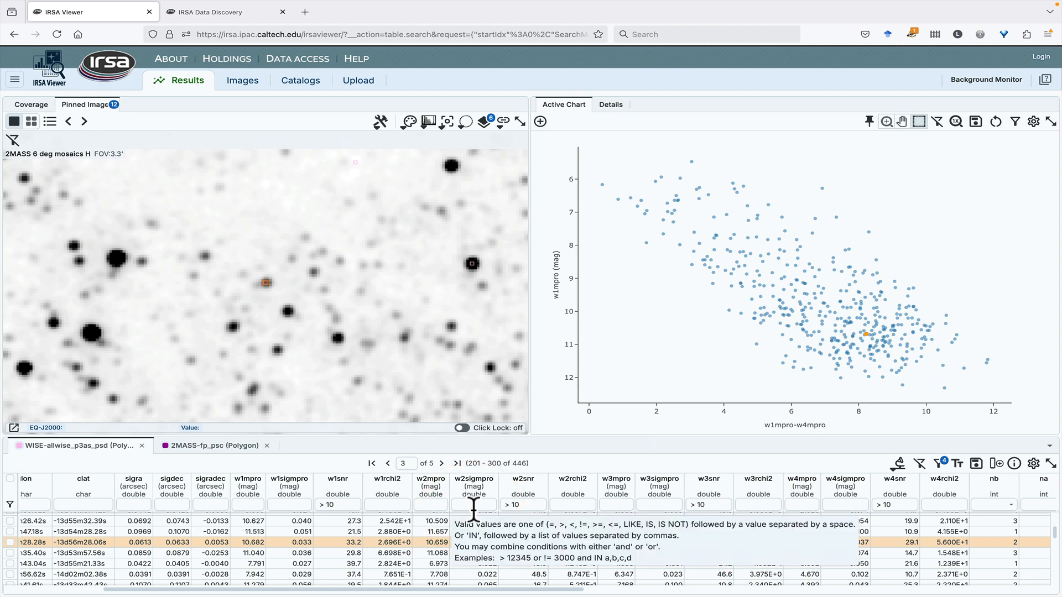
Select the outlying chart point near w1mpro-w4mpro 6.9, w1mpro 6.3, enlarge the table area, and look the source up on the SIMBAD site within 5"
{"action": "left_click", "coordinate": [823, 188]}
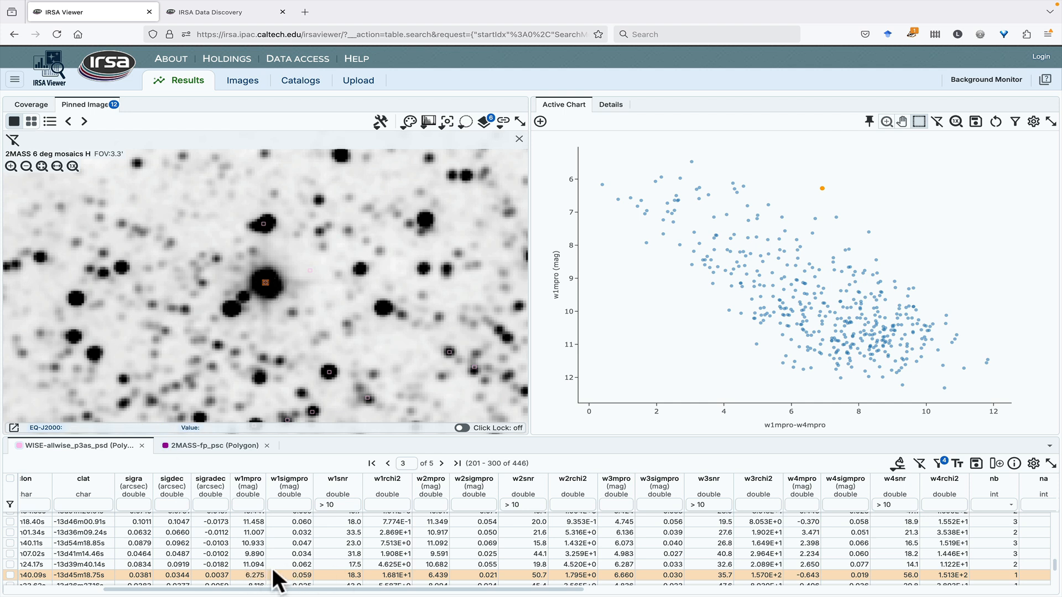
{"action": "left_click", "coordinate": [899, 465]}
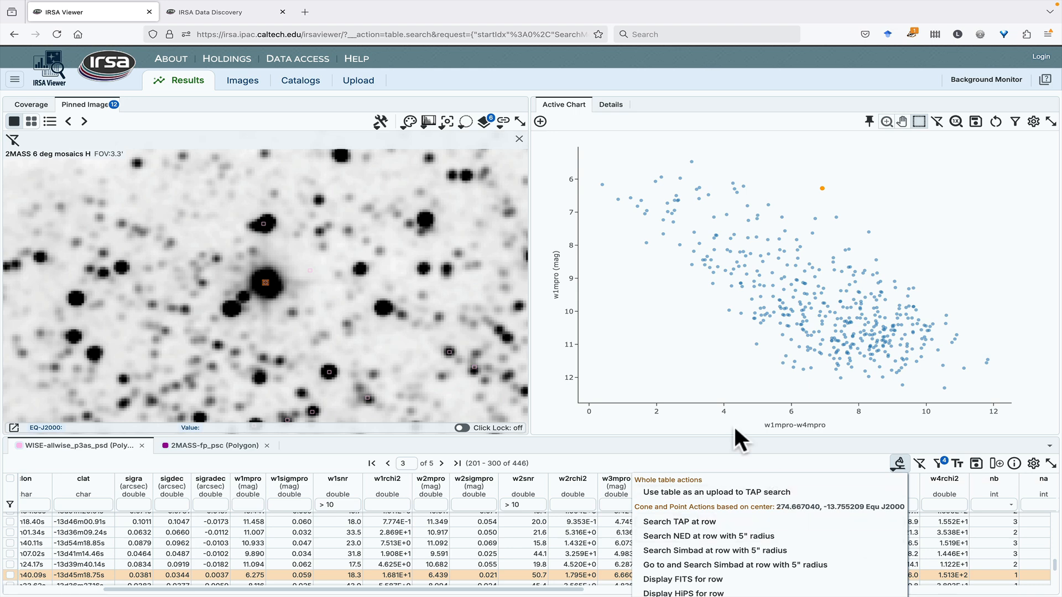
{"action": "left_click_drag", "start_coordinate": [730, 433], "coordinate": [728, 365]}
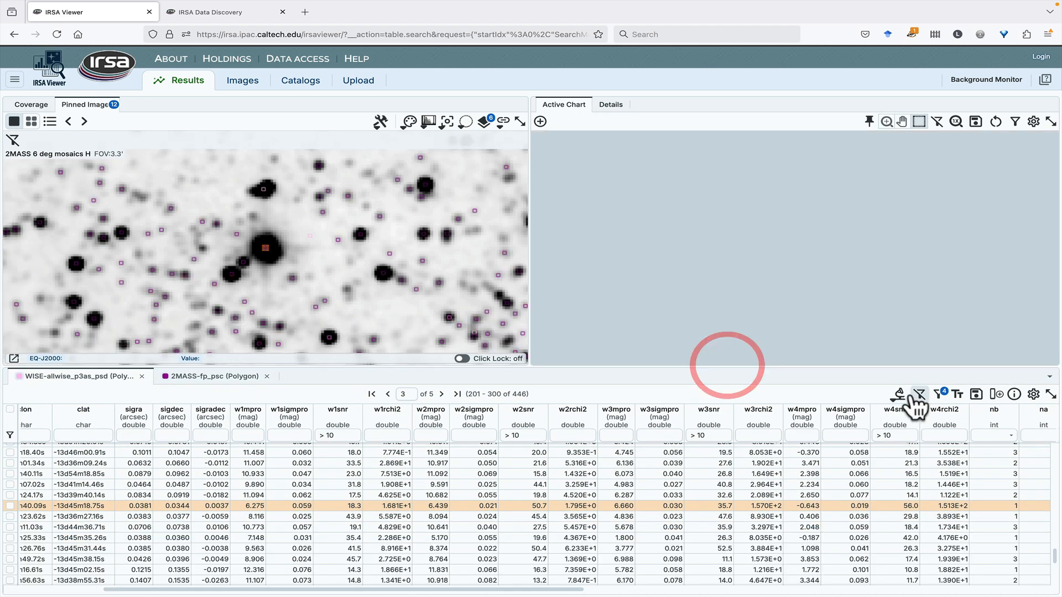
{"action": "left_click", "coordinate": [900, 395]}
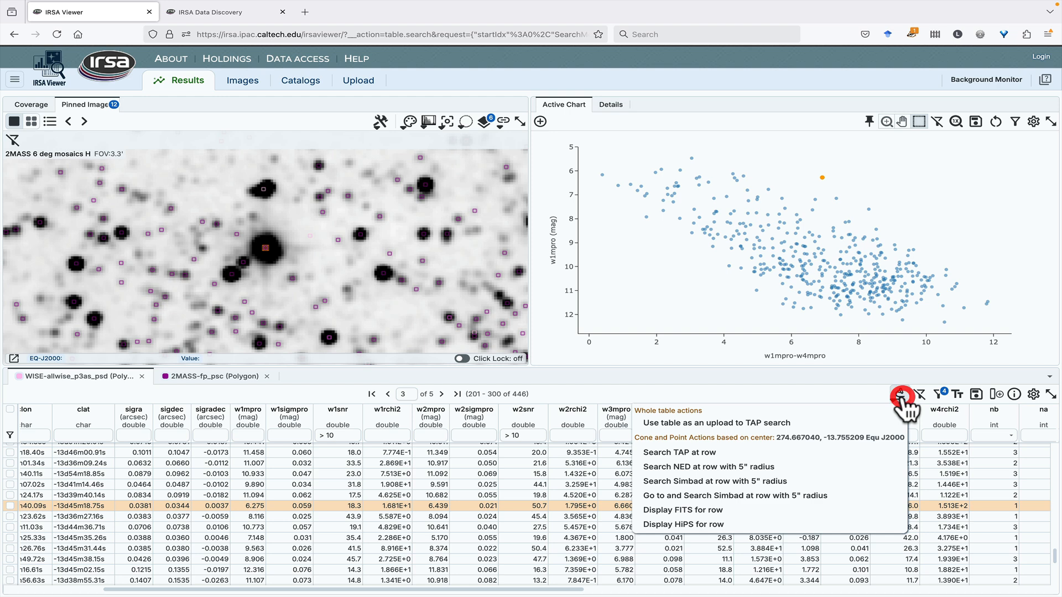
{"action": "left_click", "coordinate": [802, 493]}
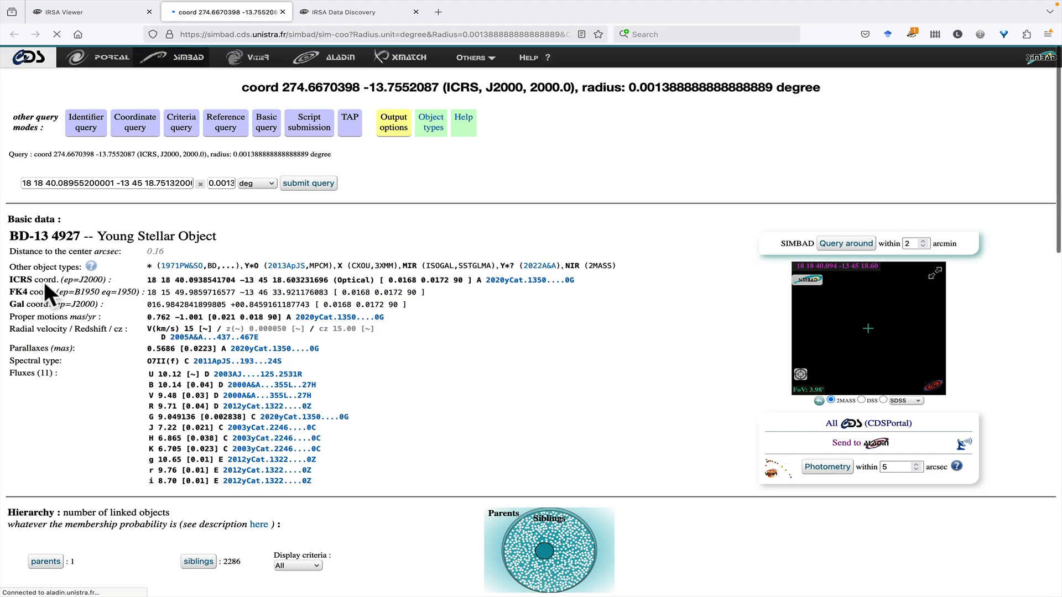
Examine the SIMBAD entry's basic data, identifiers and references, and return to IRSA Viewer
{"action": "scroll", "coordinate": [520, 380], "scroll_direction": "down", "scroll_amount": 2}
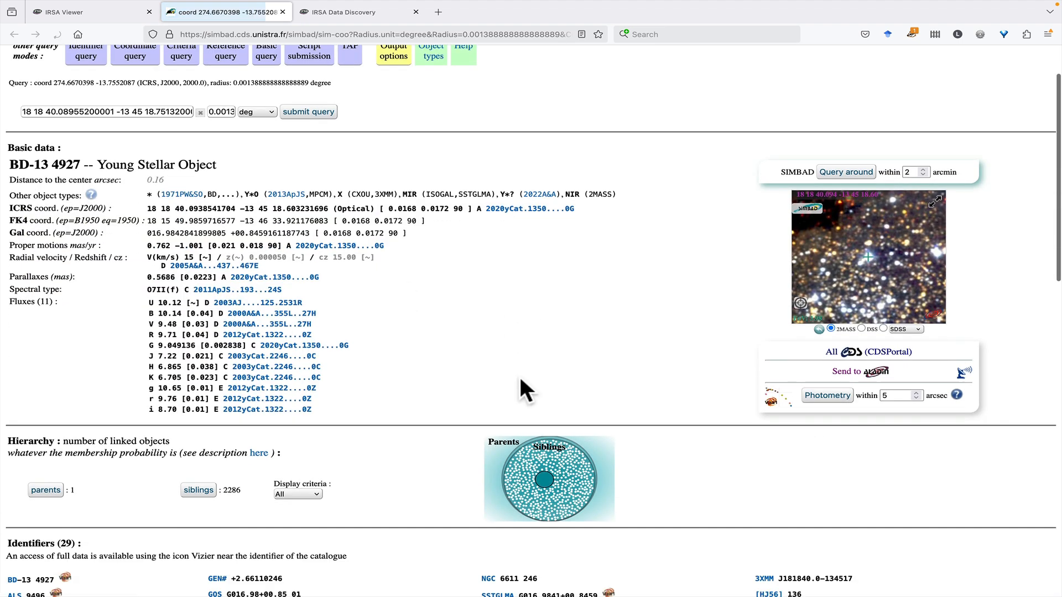
{"action": "scroll", "coordinate": [357, 382], "scroll_direction": "down", "scroll_amount": 6}
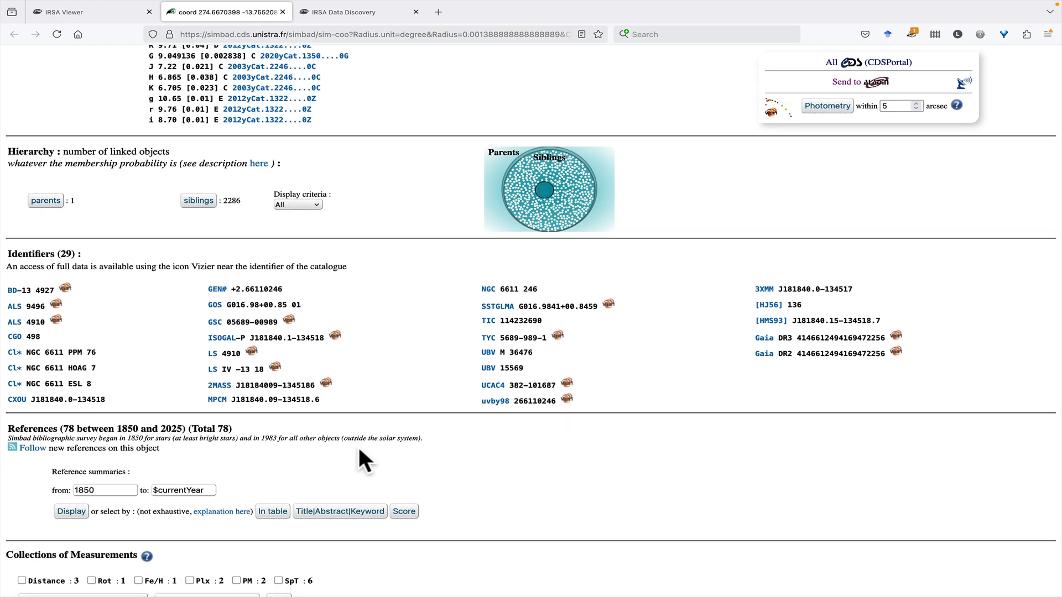
{"action": "scroll", "coordinate": [358, 447], "scroll_direction": "up", "scroll_amount": 10}
{"action": "left_click", "coordinate": [95, 11]}
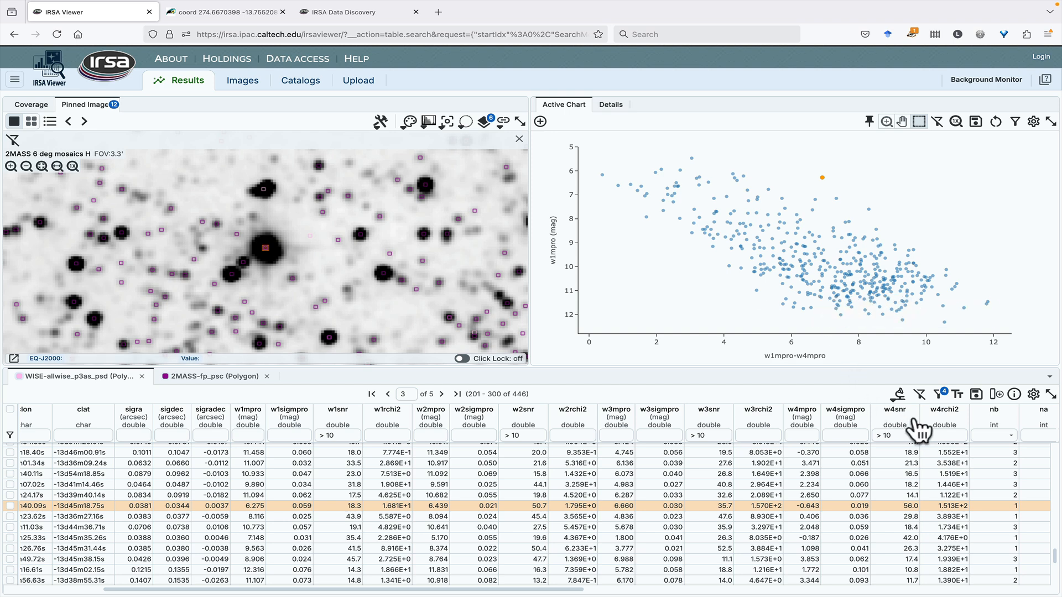
Examine the search actions offered for the table and for a 0.0033-degree cone selection around the bright star, and end the selection
{"action": "left_click", "coordinate": [898, 394]}
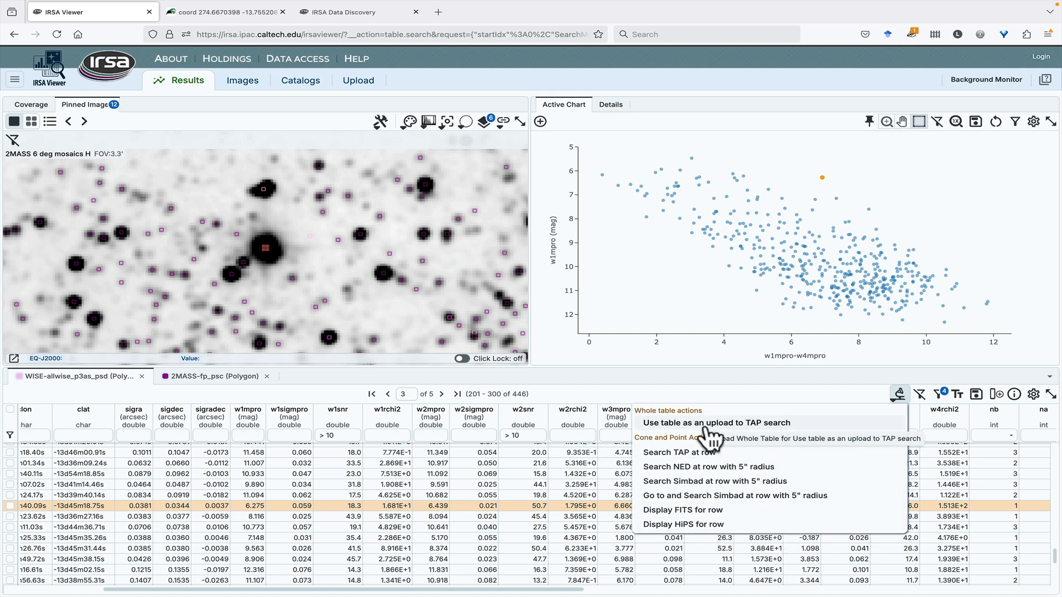
{"action": "left_click", "coordinate": [893, 395]}
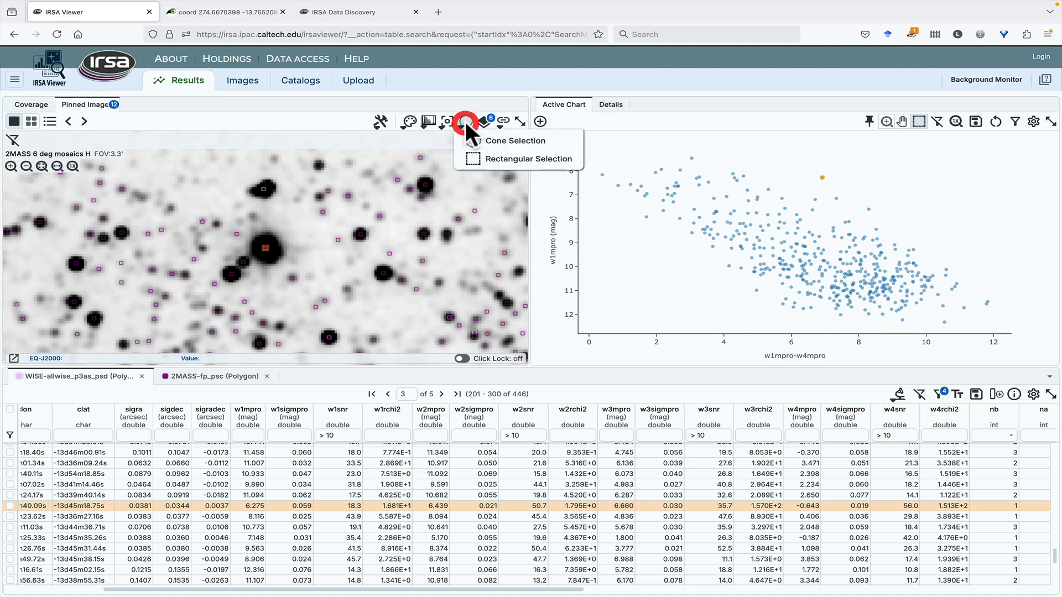
{"action": "left_click", "coordinate": [470, 137]}
{"action": "left_click_drag", "start_coordinate": [263, 247], "coordinate": [296, 278]}
{"action": "left_click", "coordinate": [148, 142]}
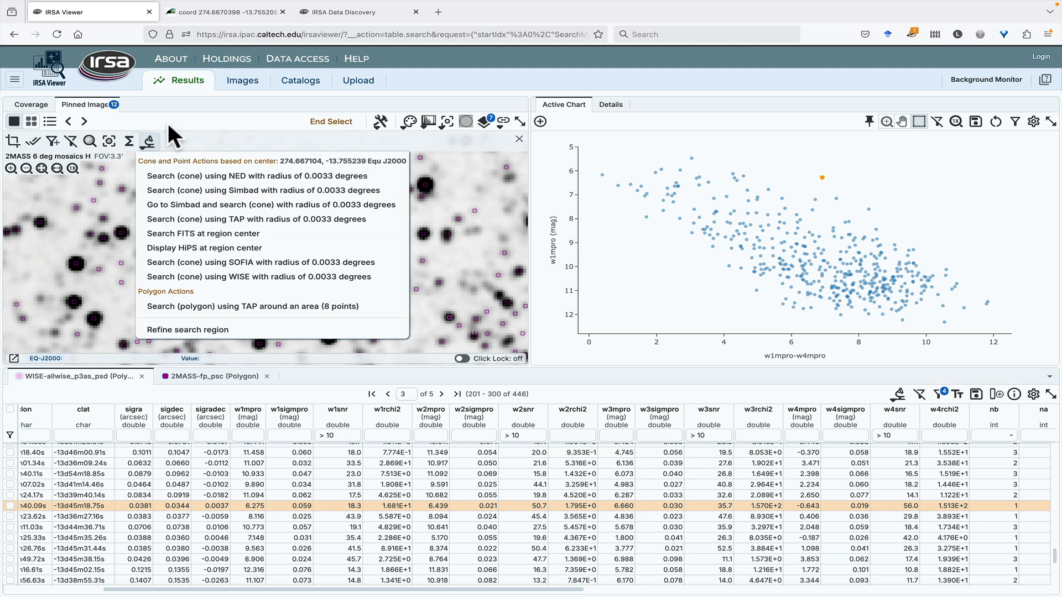
{"action": "left_click", "coordinate": [329, 121]}
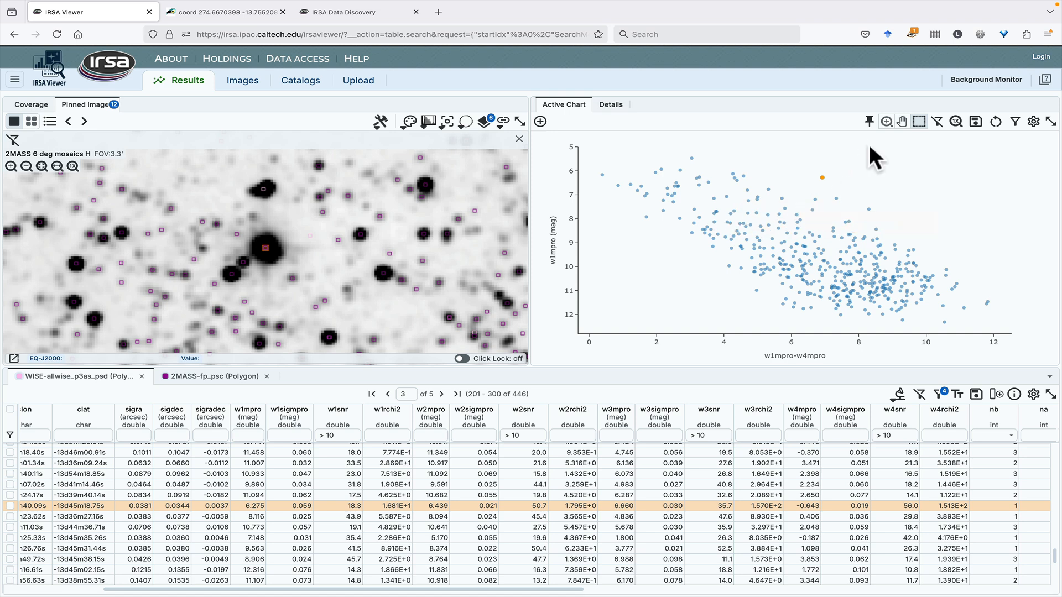
Pin the w1mpro versus w1mpro-w4mpro chart, check the pinned copy and return to the active chart
{"action": "left_click", "coordinate": [869, 121]}
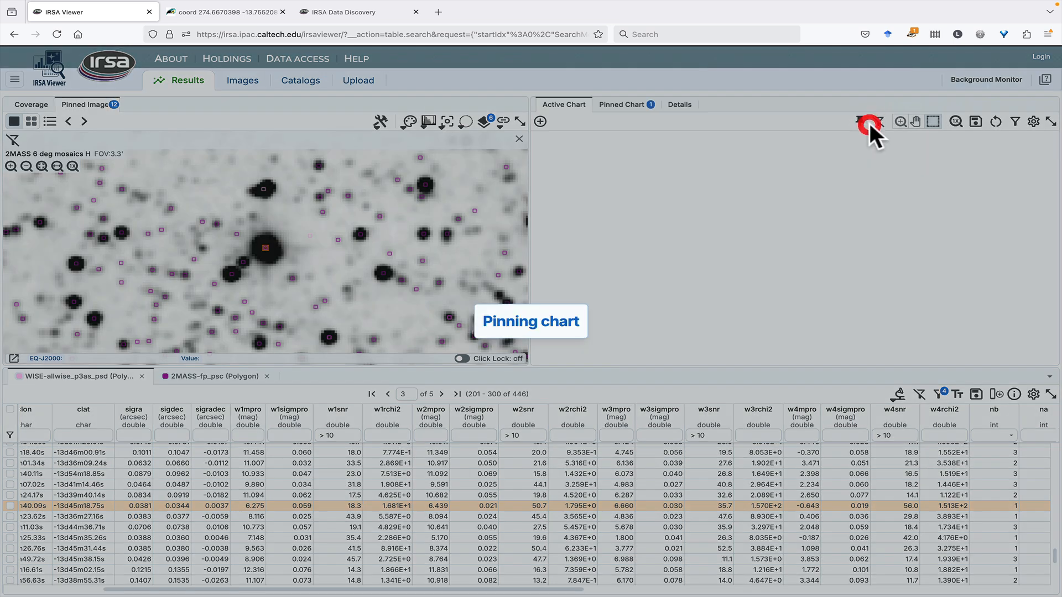
{"action": "left_click", "coordinate": [622, 105]}
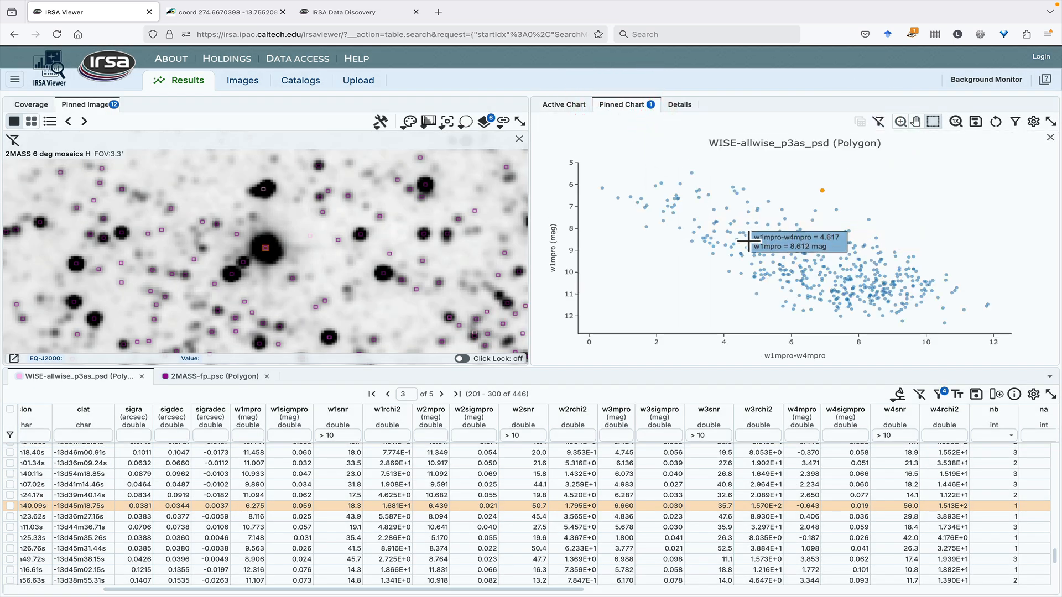
{"action": "left_click", "coordinate": [545, 107]}
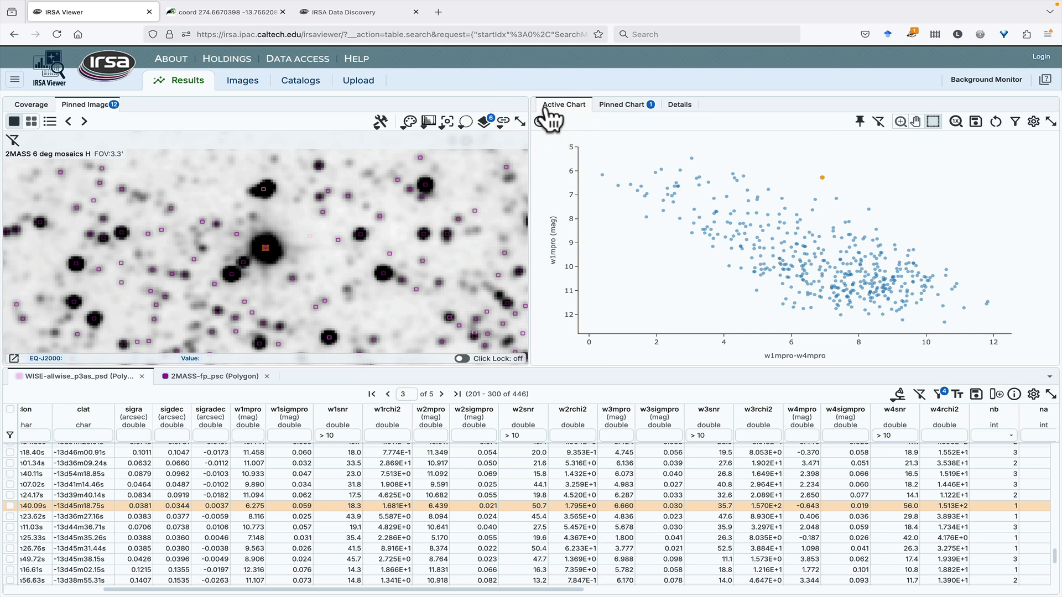
Change the active chart to a color-color plot with X set to w1mpro-w2mpro and Y set to w3mpro-w4mpro
{"action": "left_click", "coordinate": [1033, 122]}
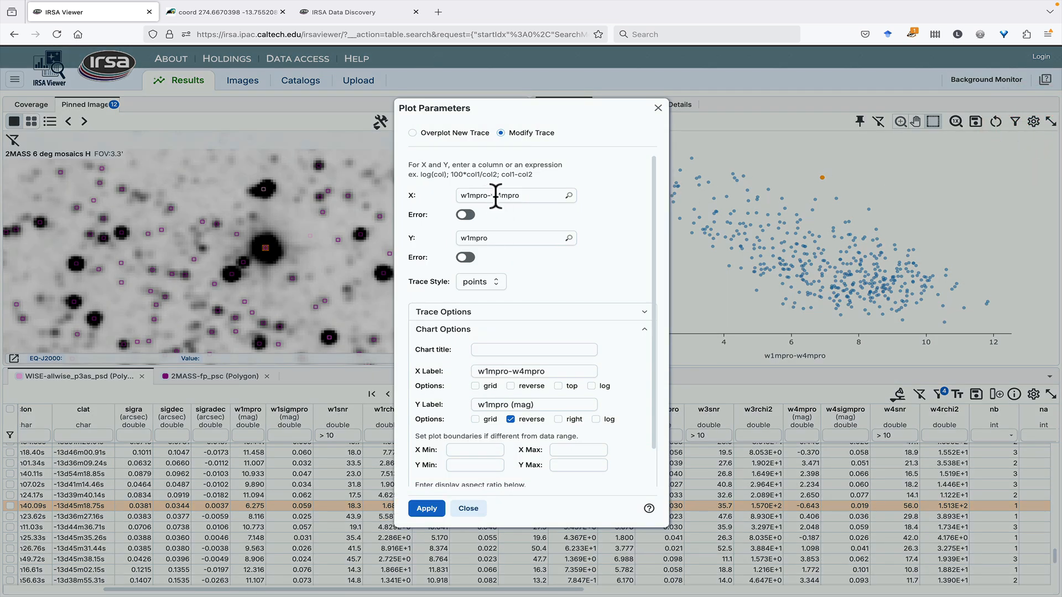
{"action": "left_click_drag", "start_coordinate": [497, 196], "coordinate": [501, 196]}
{"action": "type", "text": "2"}
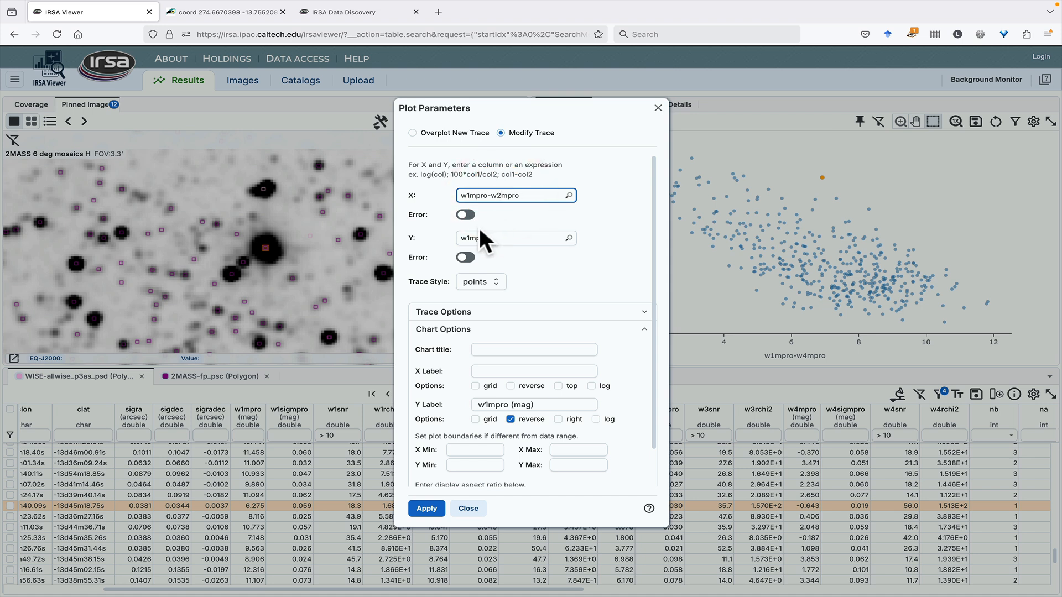
{"action": "left_click", "coordinate": [463, 238]}
{"action": "type", "text": "w3mpro-w4mpro"}
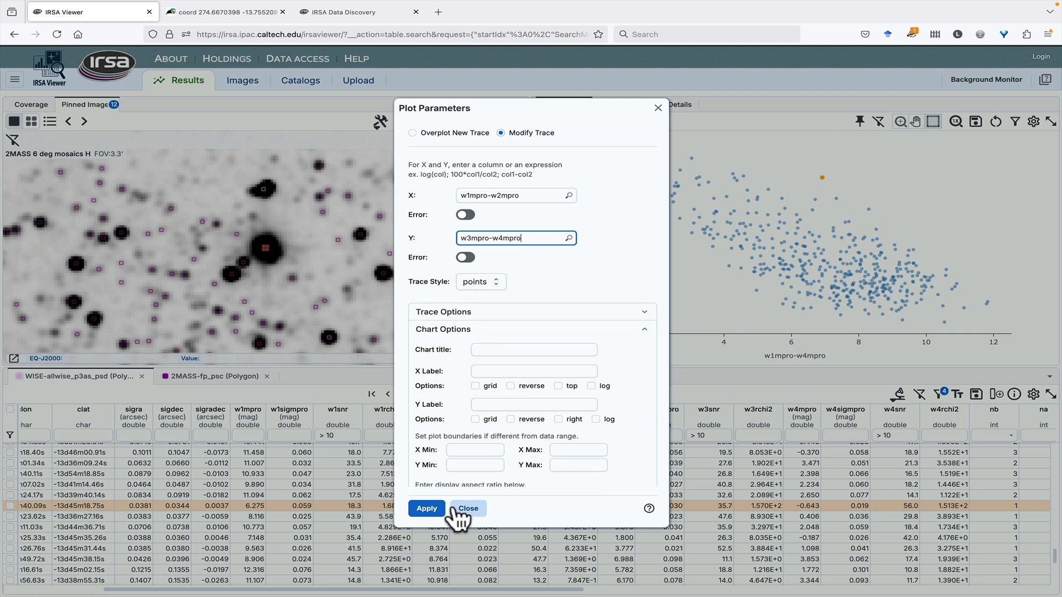
{"action": "left_click", "coordinate": [424, 509]}
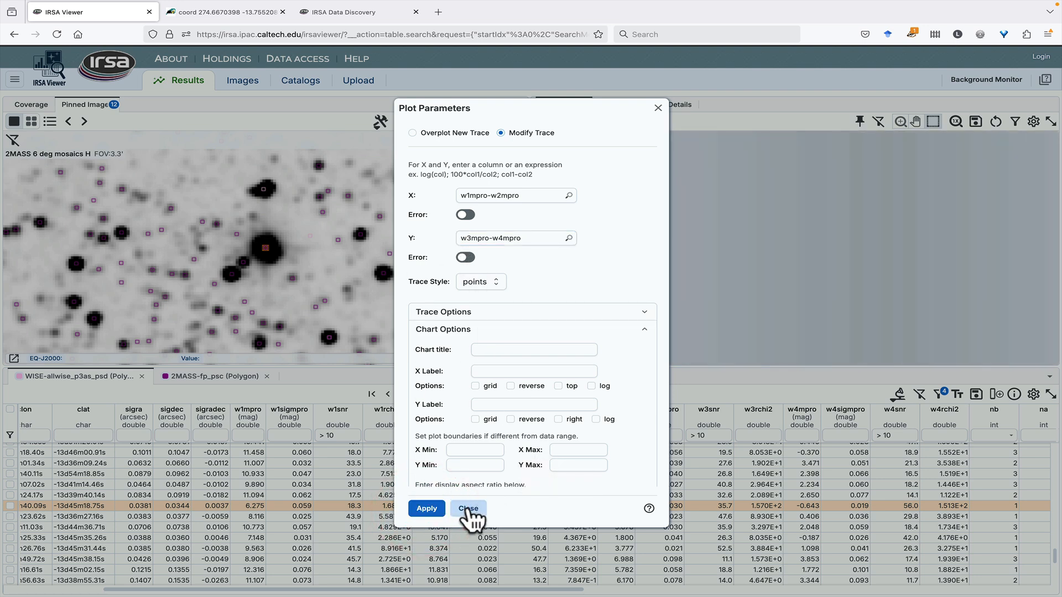
{"action": "left_click", "coordinate": [468, 509]}
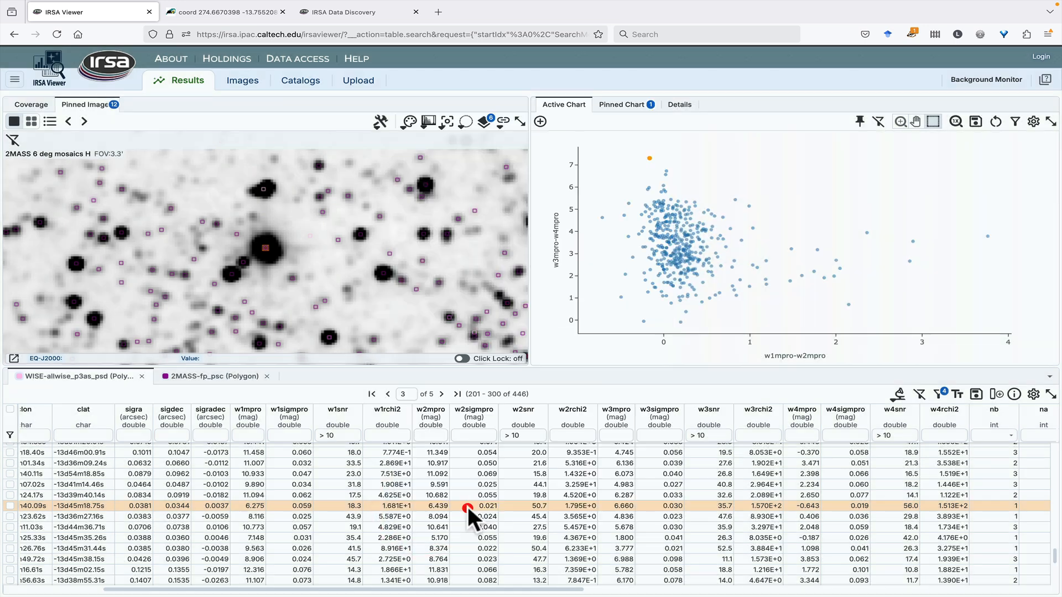
Pin the color-color chart and expand the pinned charts to fill the results area side by side
{"action": "left_click", "coordinate": [859, 121]}
{"action": "left_click", "coordinate": [625, 104]}
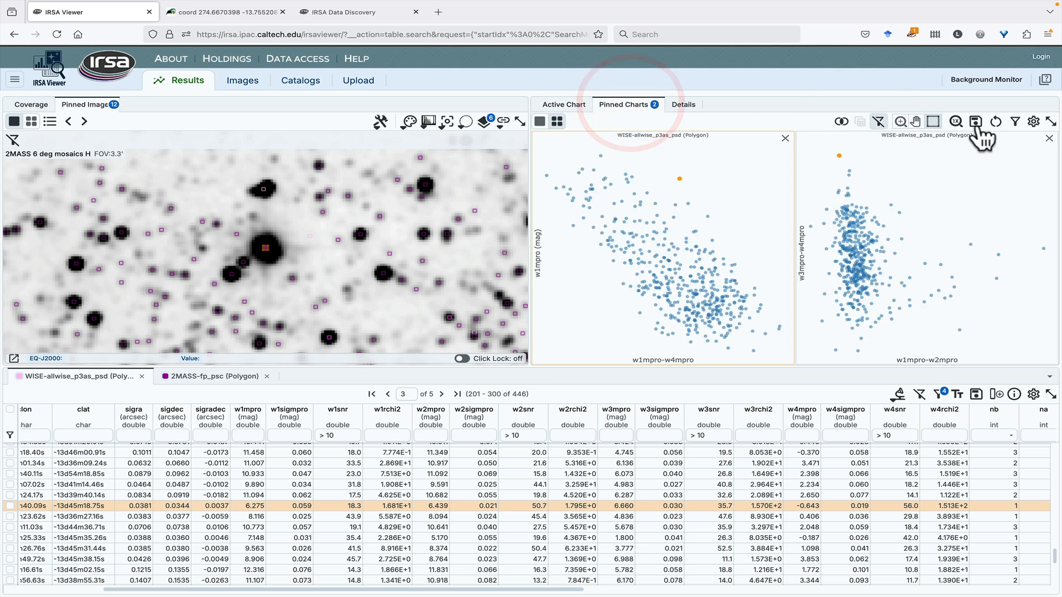
{"action": "left_click", "coordinate": [1050, 121]}
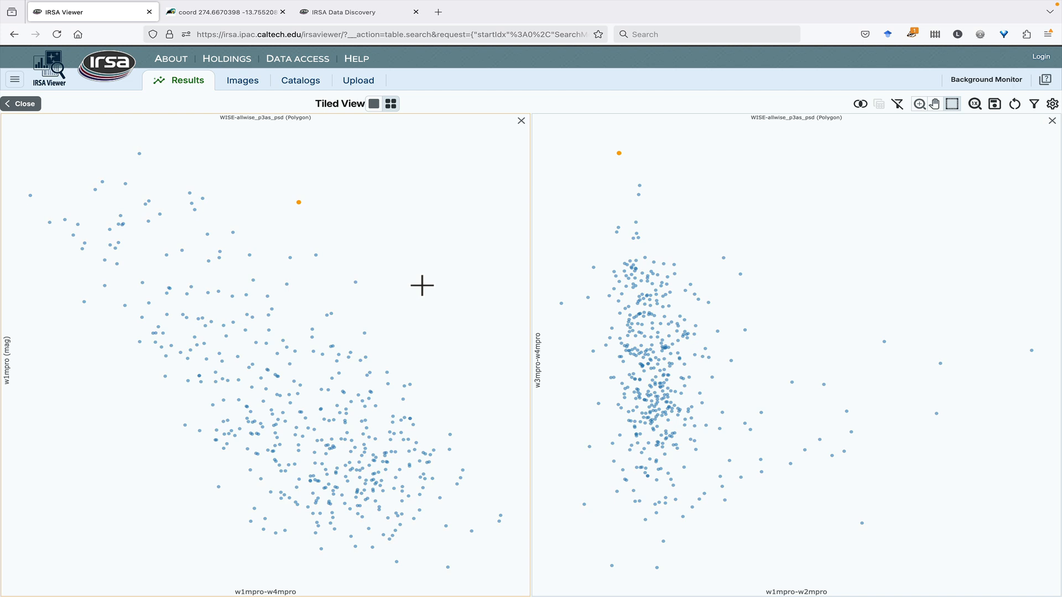
{"action": "mouse_move", "coordinate": [216, 247]}
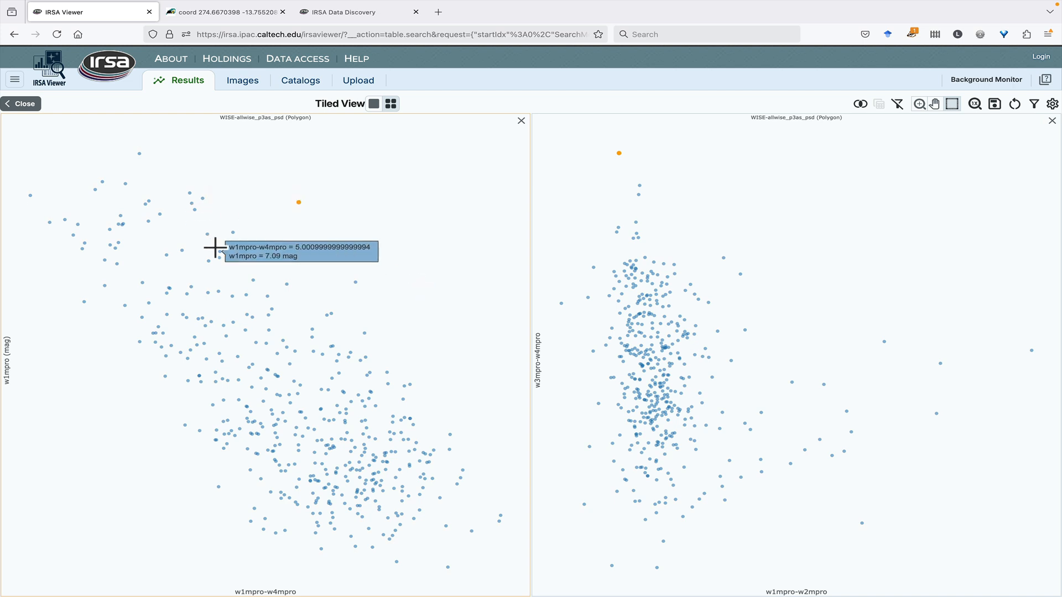
View the pinned w1mpro versus w1mpro-w4mpro chart on its own and return to the tiled view of both charts
{"action": "left_click", "coordinate": [374, 104]}
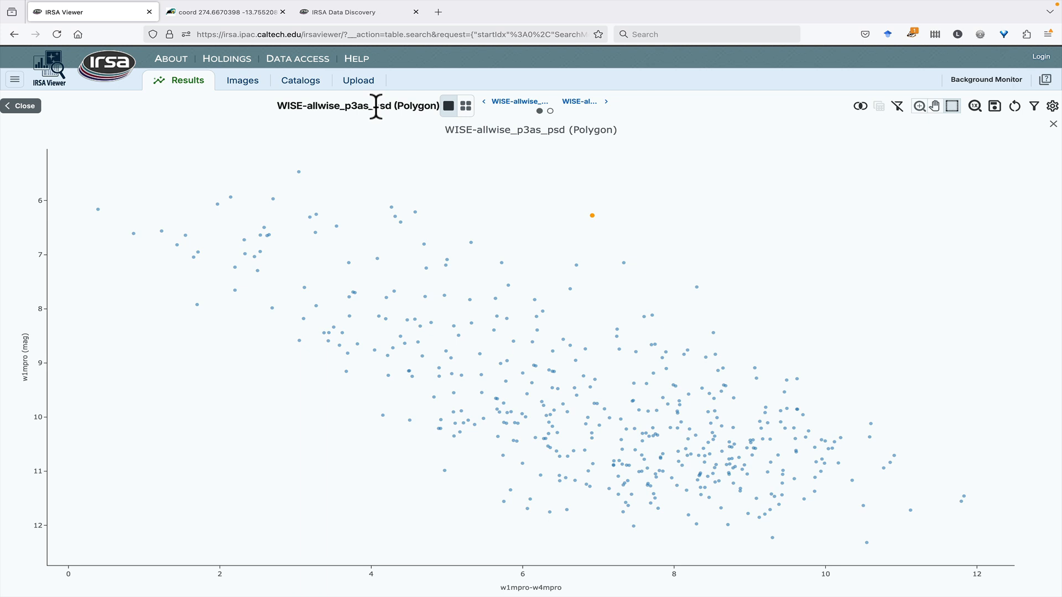
{"action": "mouse_move", "coordinate": [641, 360]}
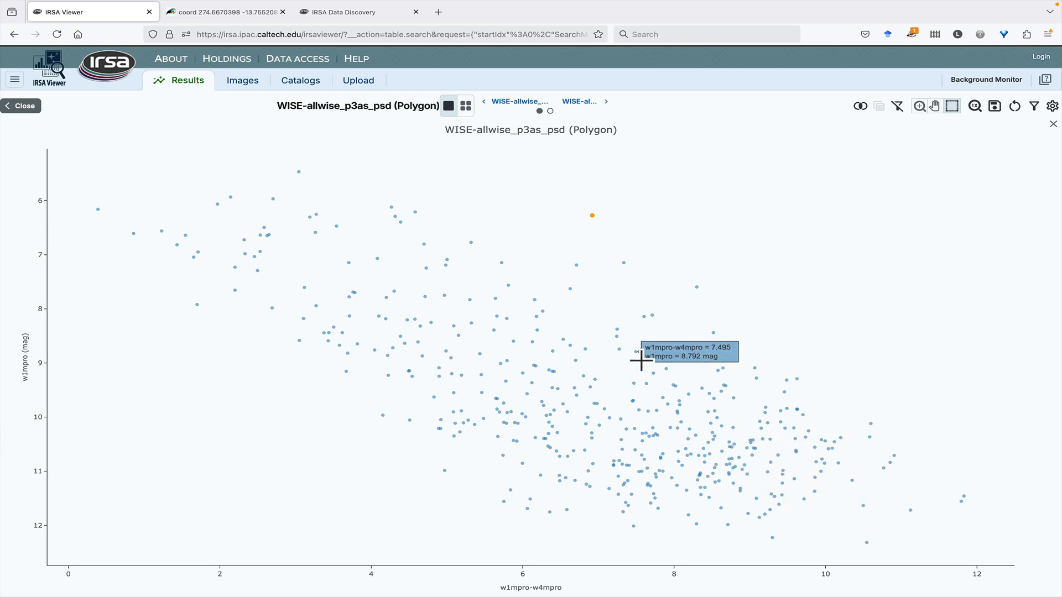
{"action": "left_click", "coordinate": [465, 105]}
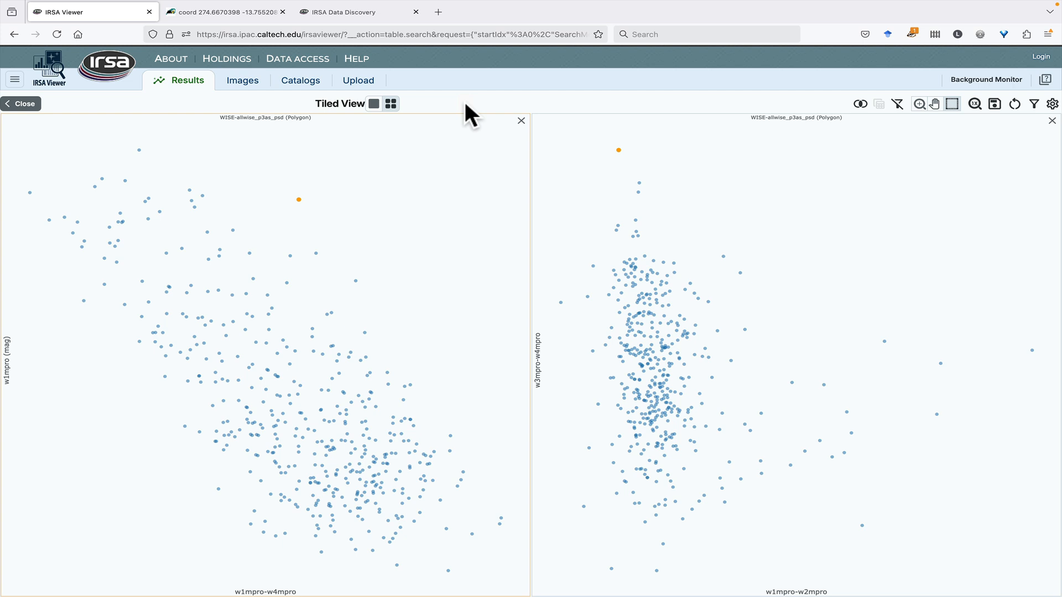
Examine the plot parameters of the color-magnitude chart, dismiss them unchanged, and leave the expanded chart view
{"action": "left_click", "coordinate": [1052, 104]}
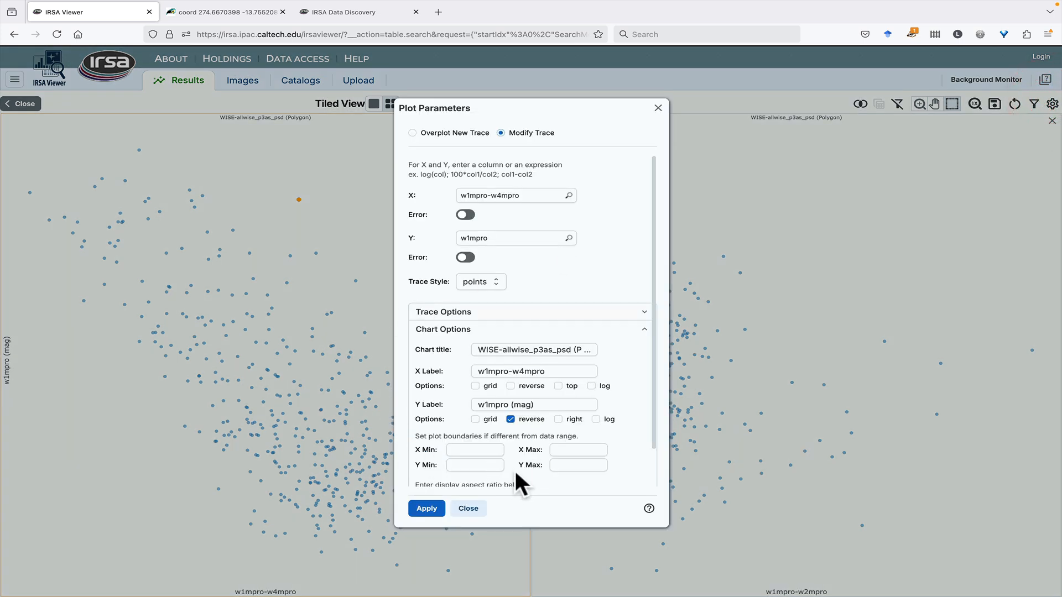
{"action": "left_click", "coordinate": [475, 509]}
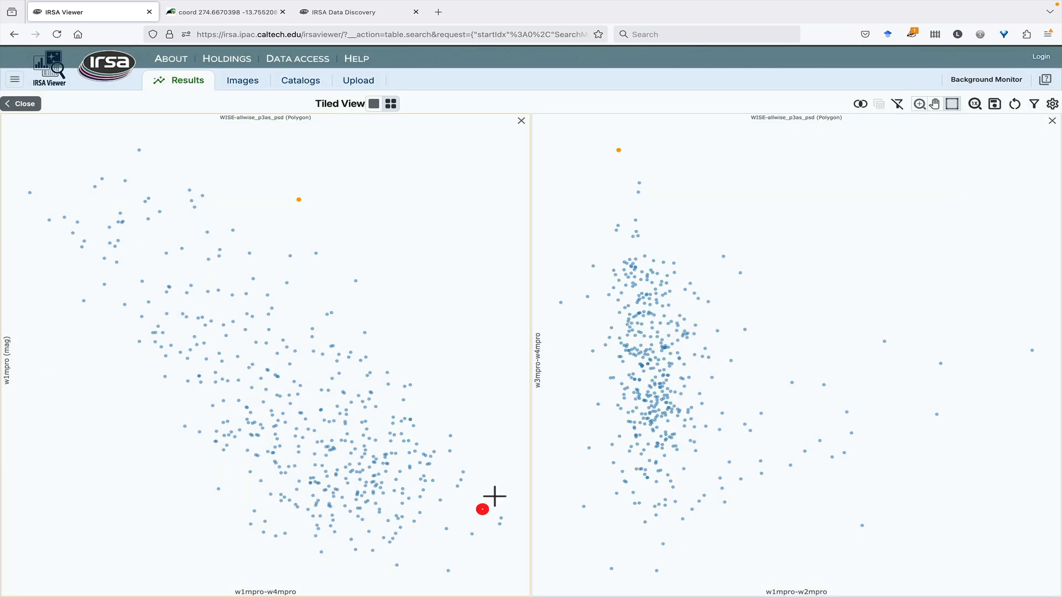
{"action": "left_click", "coordinate": [24, 107]}
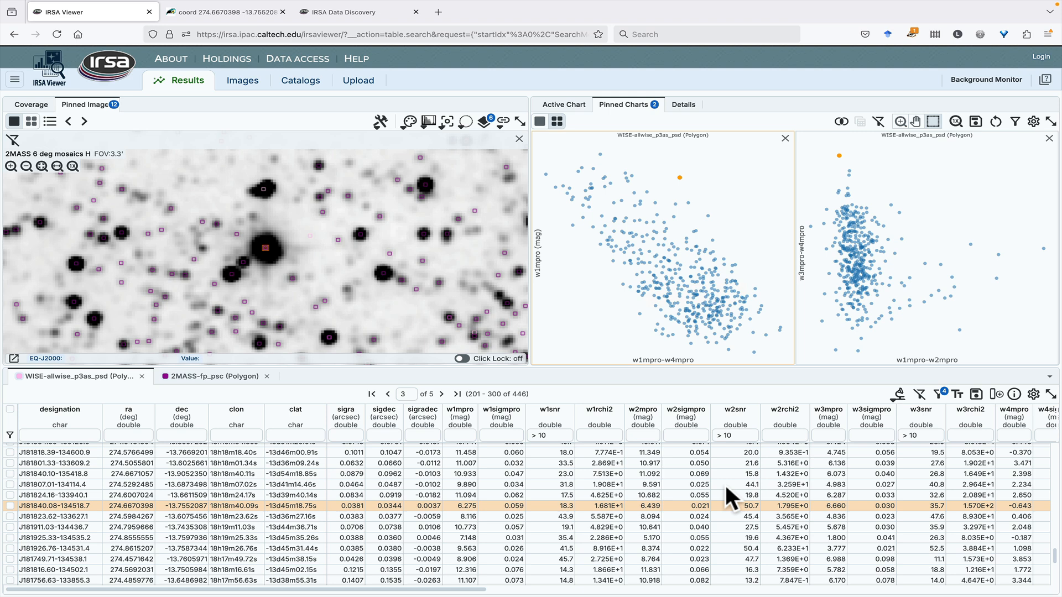
Add a column named hisnr to the AllWISE table using the preset function that sets filtered rows to 'true' and the rest to 'false'
{"action": "scroll", "coordinate": [725, 483], "scroll_direction": "right", "scroll_amount": 10}
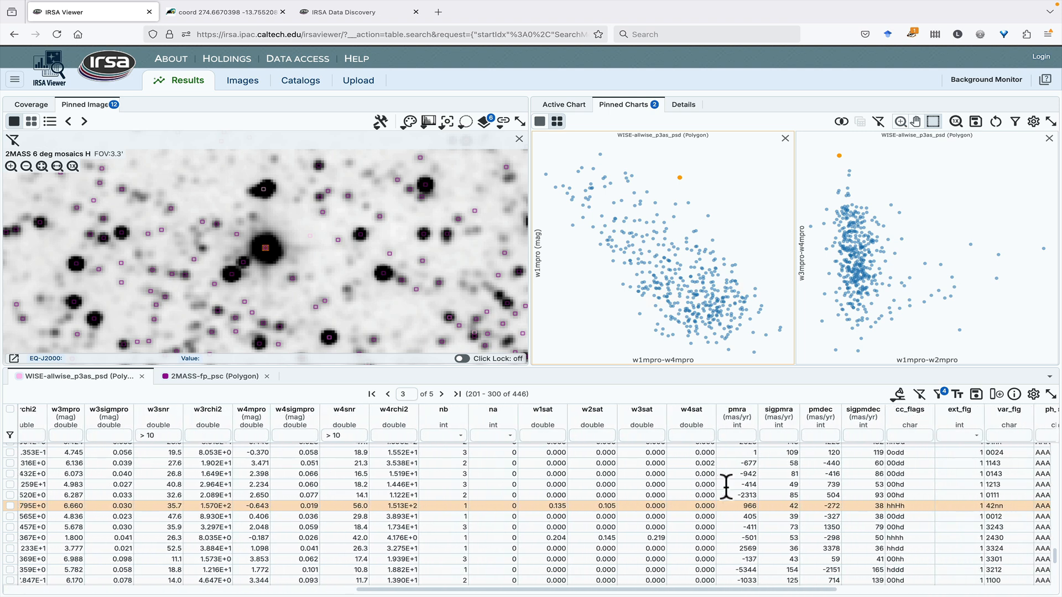
{"action": "scroll", "coordinate": [726, 485], "scroll_direction": "right", "scroll_amount": 6}
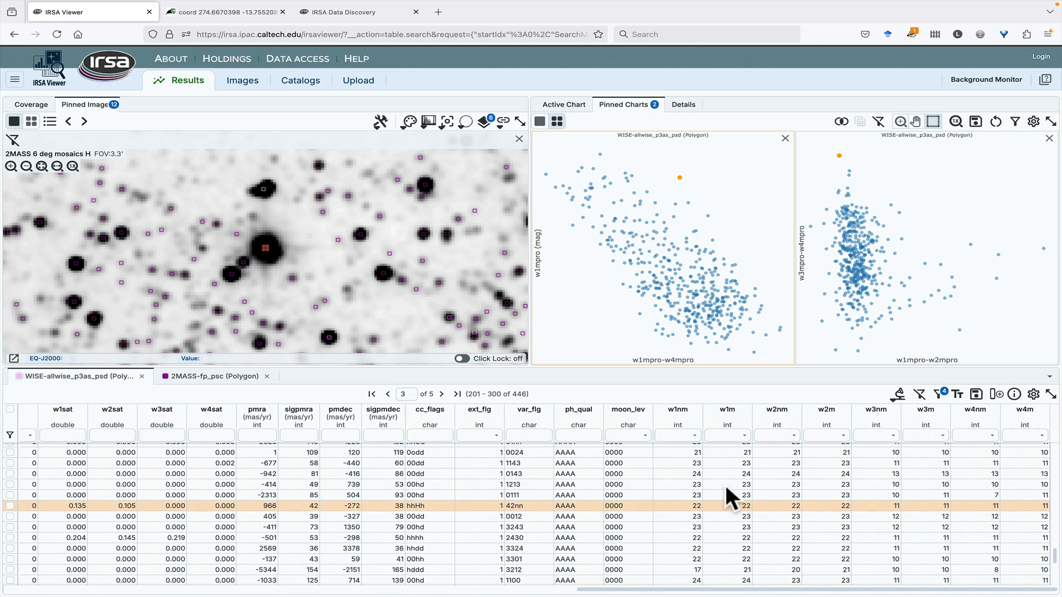
{"action": "left_click", "coordinate": [997, 394]}
{"action": "left_click", "coordinate": [479, 150]}
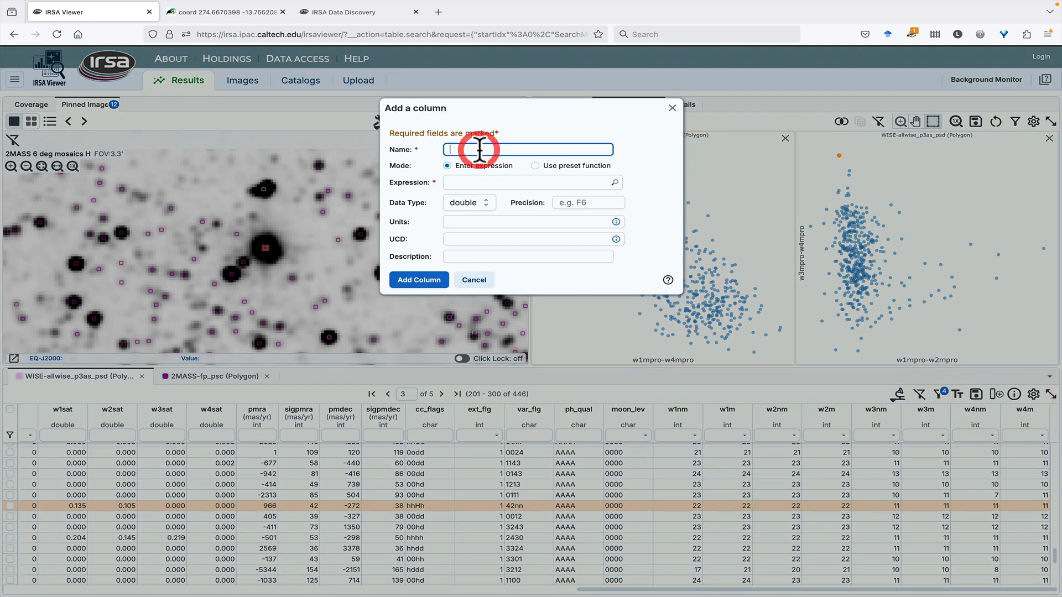
{"action": "type", "text": "hisnr"}
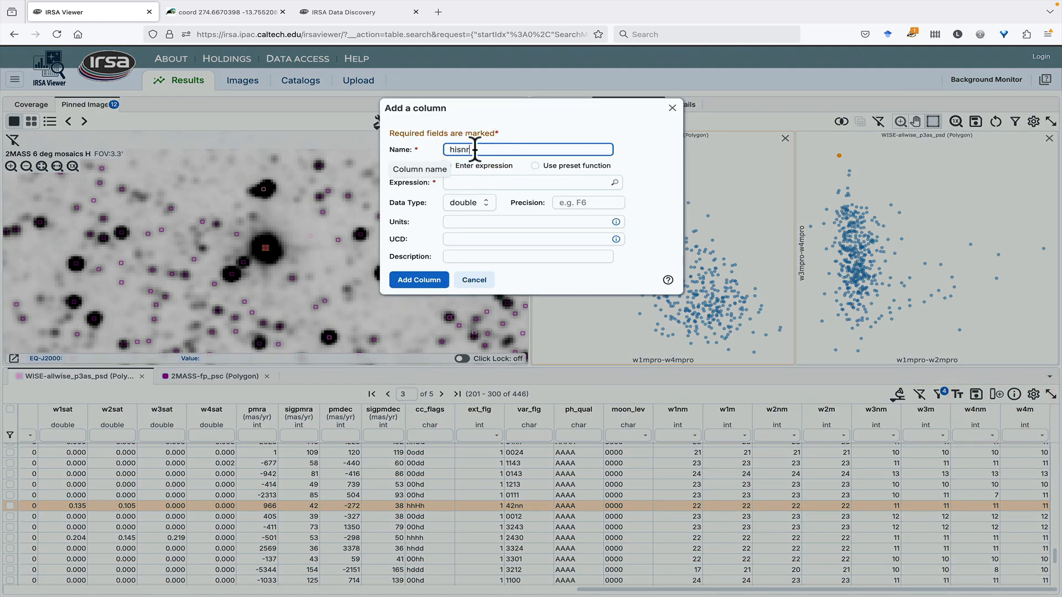
{"action": "left_click", "coordinate": [536, 166]}
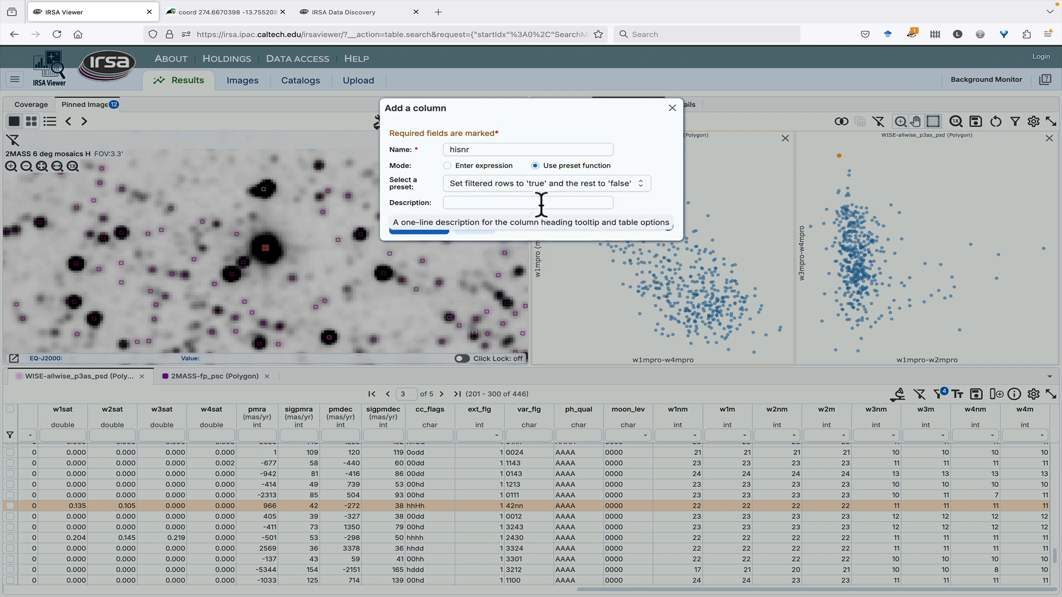
{"action": "left_click", "coordinate": [430, 227]}
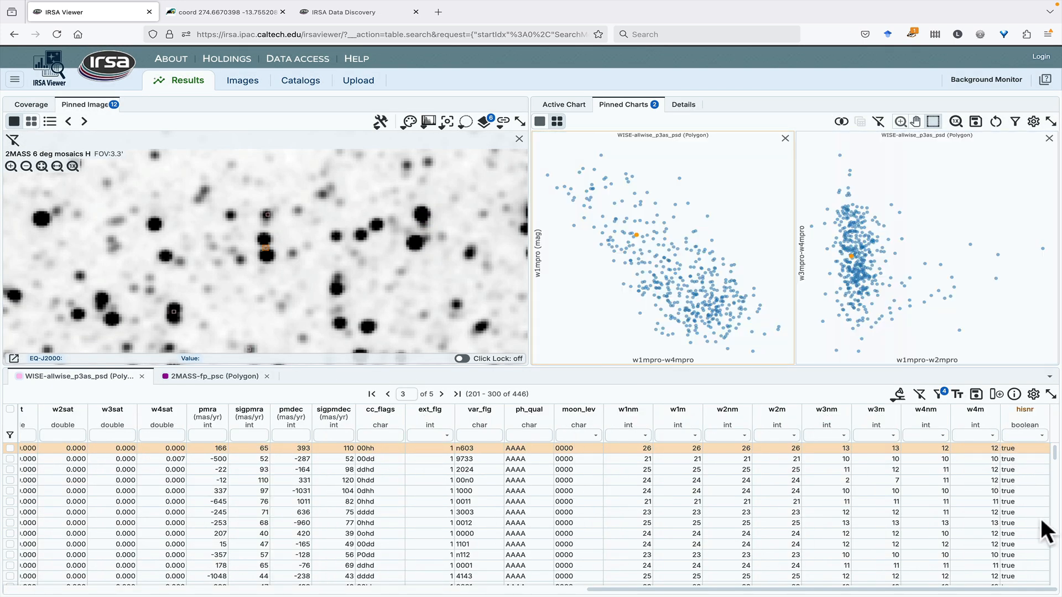
Clear all filters from the AllWISE table and filter the hisnr column to true
{"action": "left_click", "coordinate": [919, 394]}
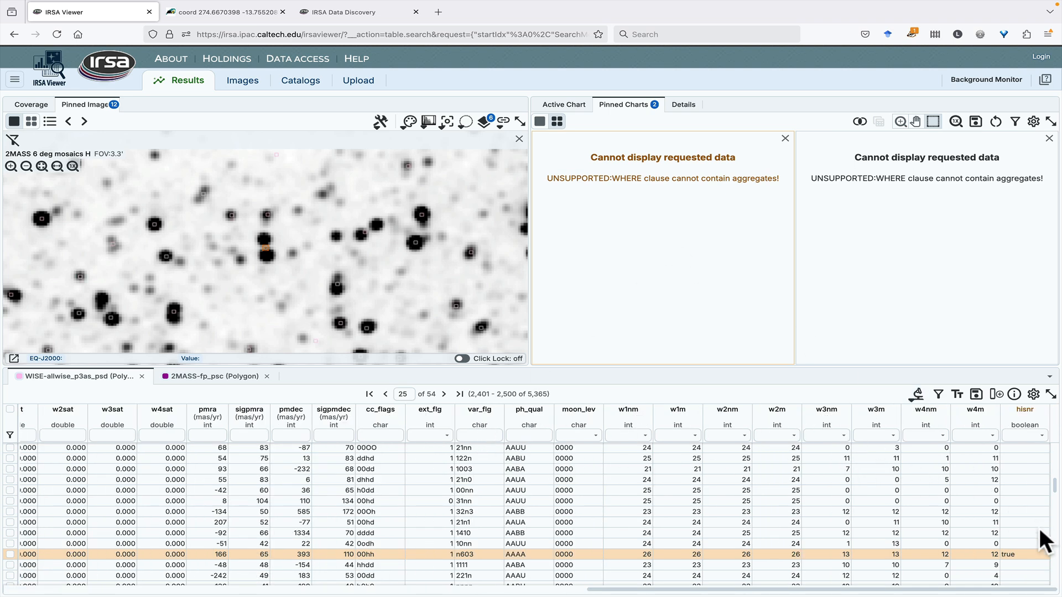
{"action": "left_click", "coordinate": [1040, 436]}
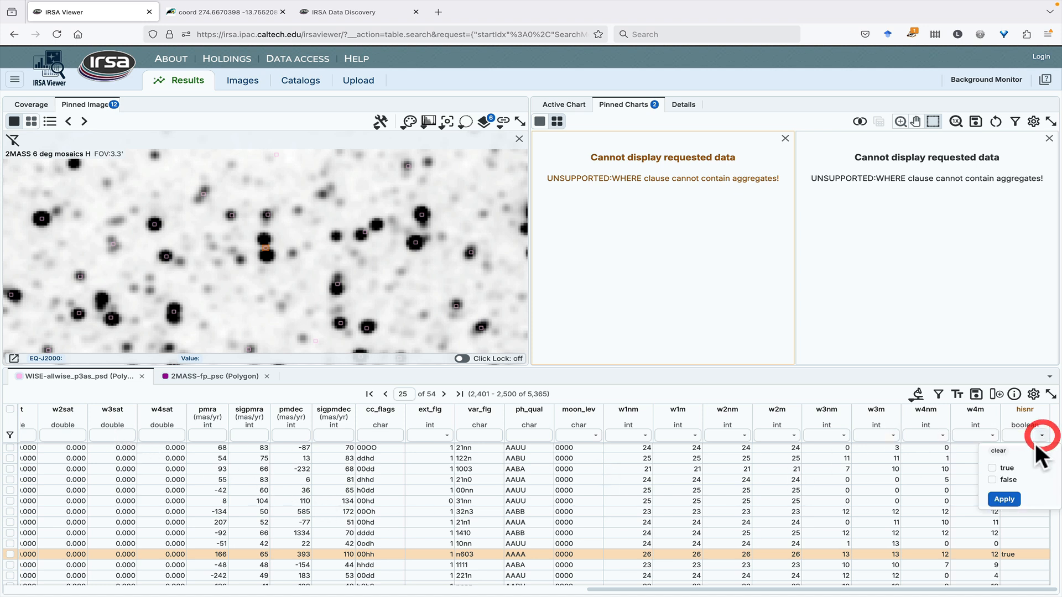
{"action": "left_click", "coordinate": [994, 469]}
{"action": "left_click", "coordinate": [1004, 500]}
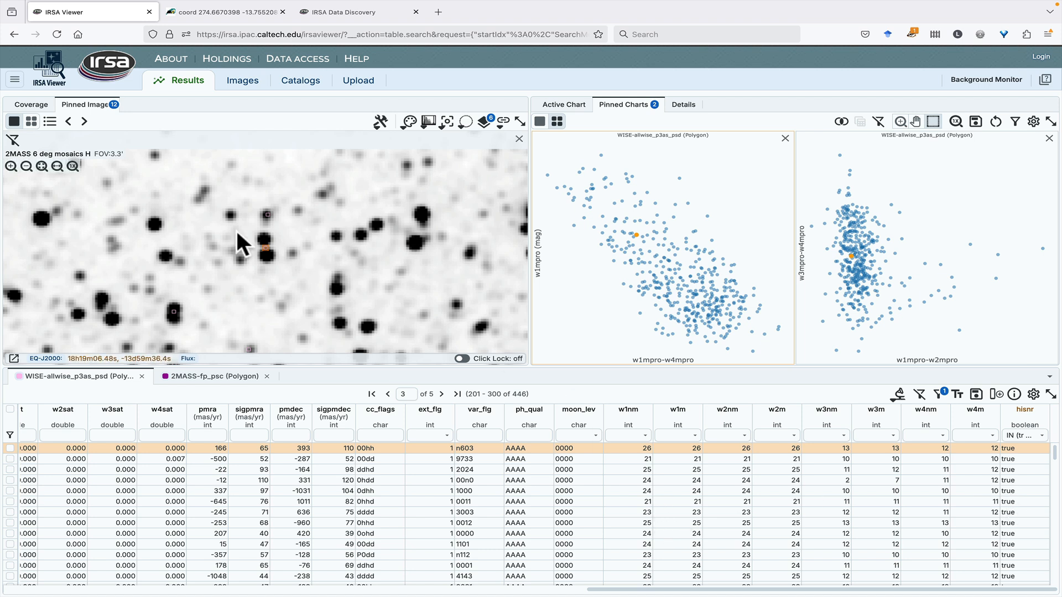
Open the Data Collections search and show its sky map in full, centered on the galactic center
{"action": "left_click", "coordinate": [14, 81]}
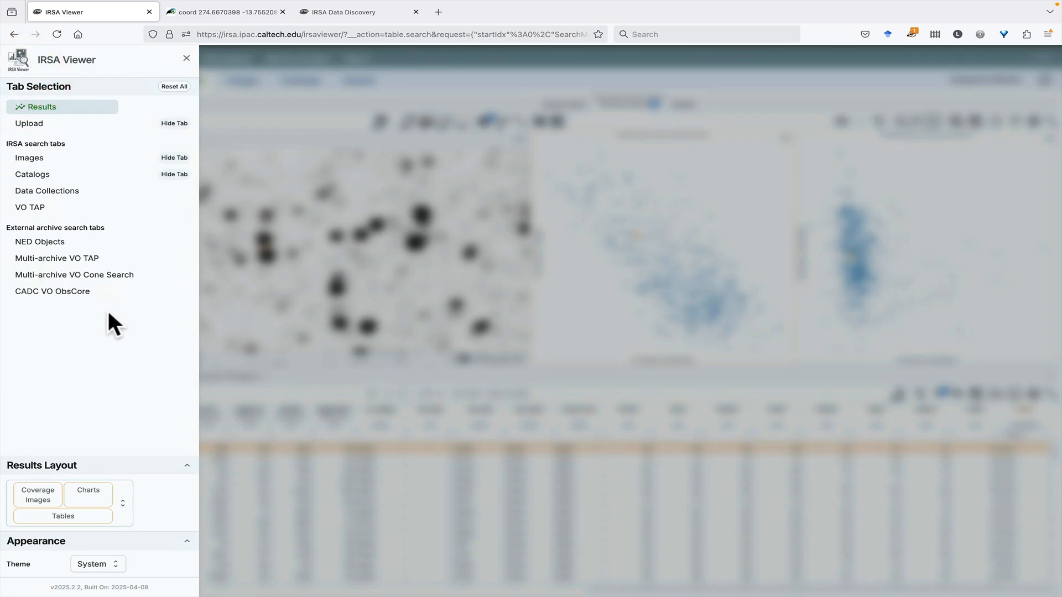
{"action": "left_click", "coordinate": [49, 192]}
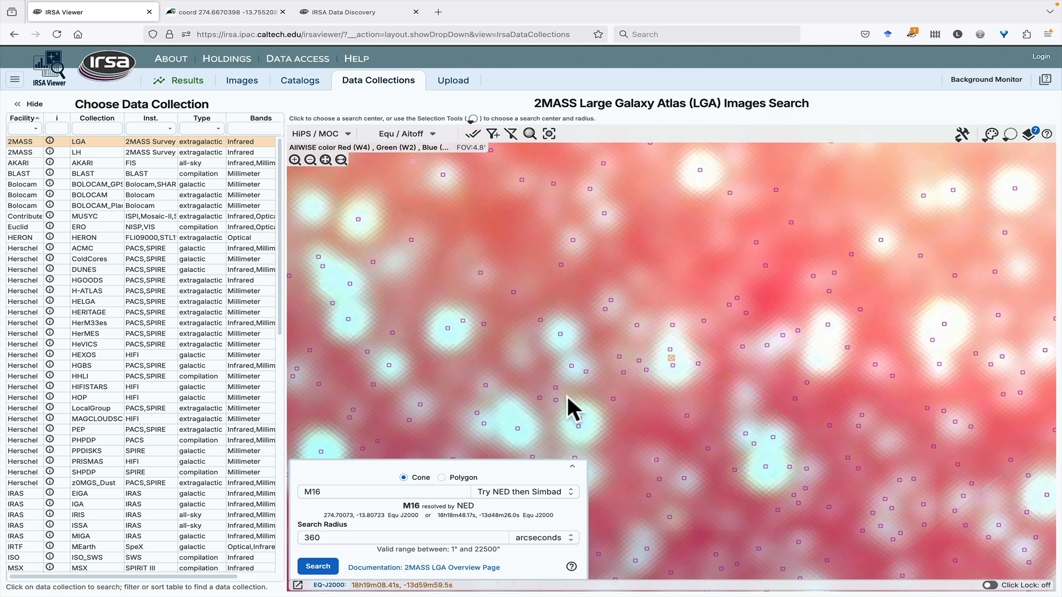
{"action": "left_click", "coordinate": [424, 132]}
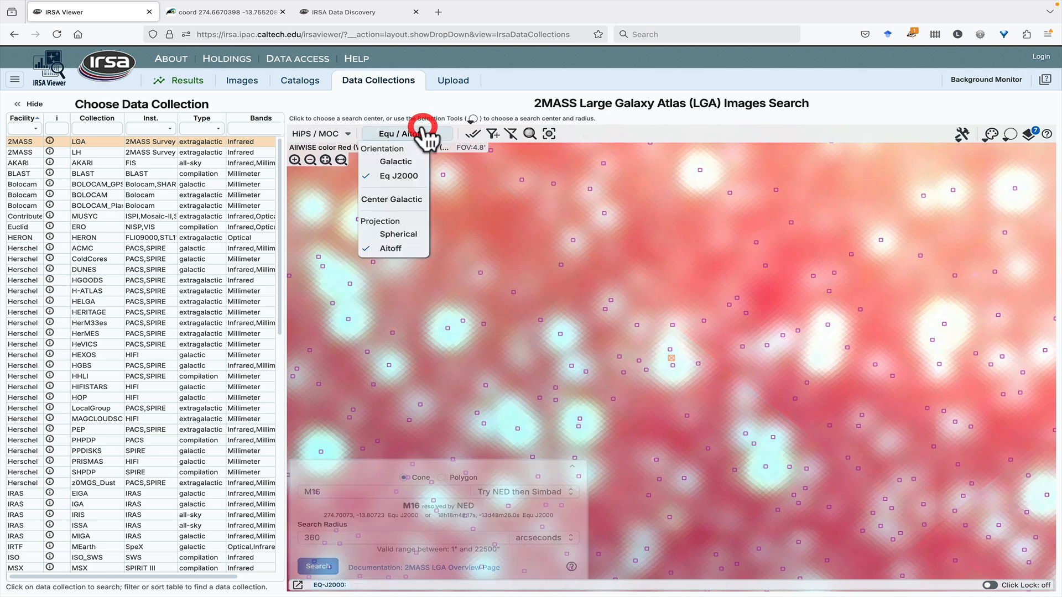
{"action": "left_click", "coordinate": [406, 200]}
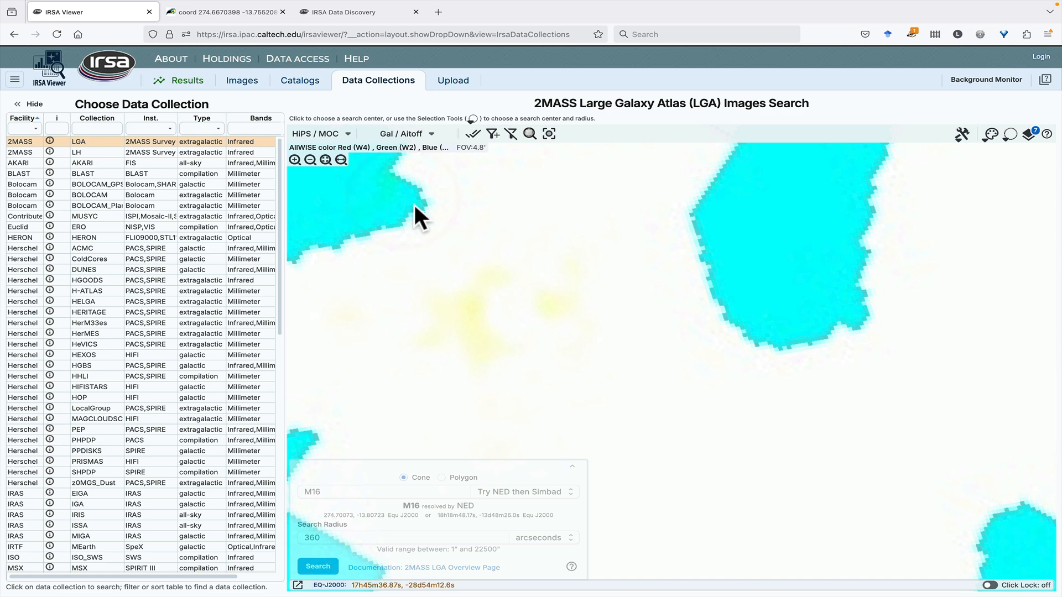
{"action": "left_click", "coordinate": [341, 159]}
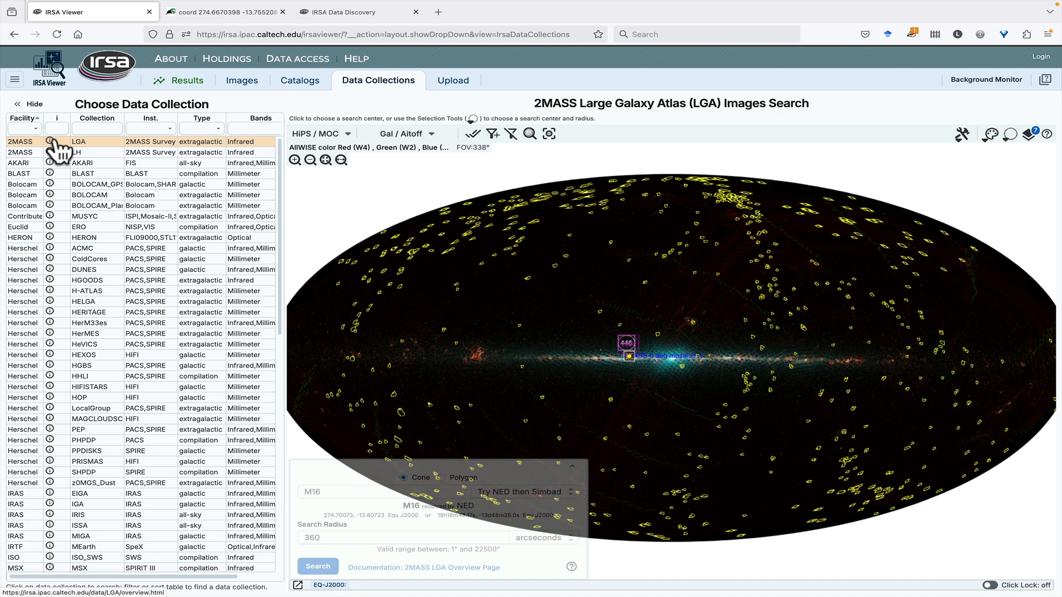
Examine the sky coverage of the AKARI all-sky collection and the Spitzer GLIMPSE collection
{"action": "left_click", "coordinate": [100, 161]}
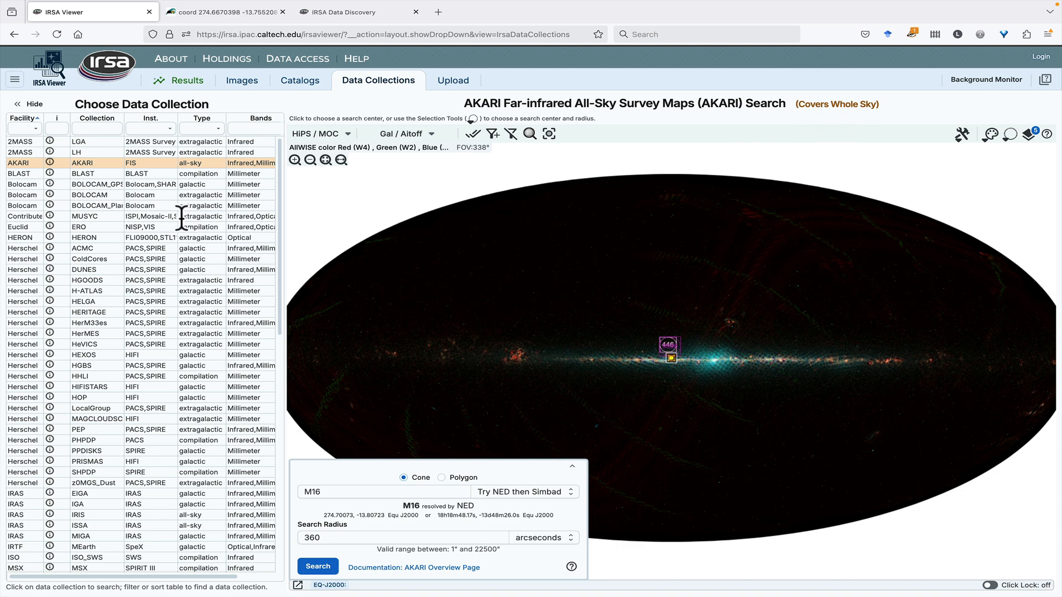
{"action": "scroll", "coordinate": [128, 379], "scroll_direction": "down", "scroll_amount": 5}
{"action": "scroll", "coordinate": [128, 378], "scroll_direction": "down", "scroll_amount": 1}
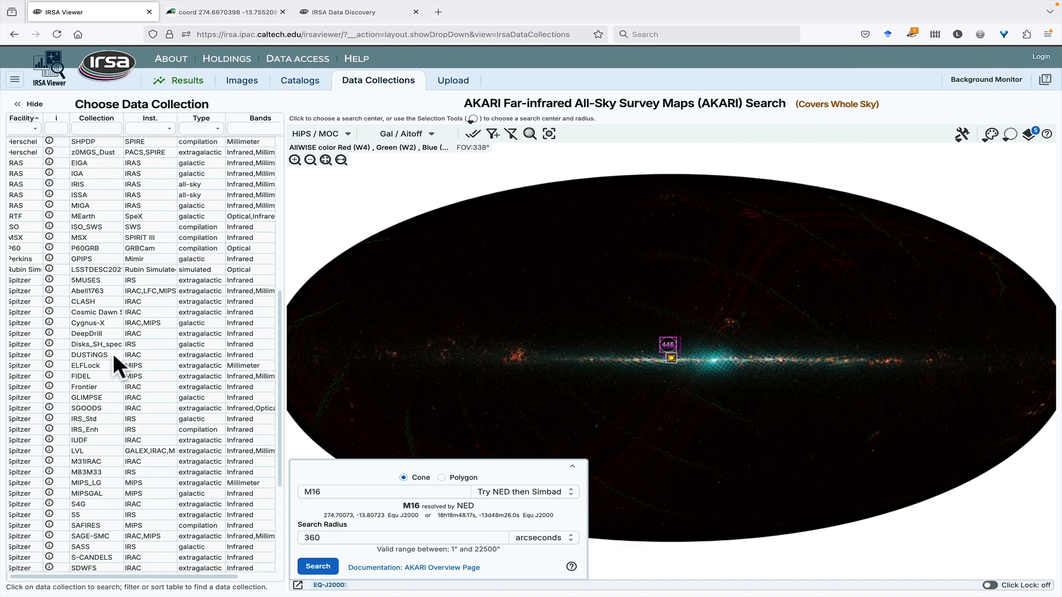
{"action": "left_click", "coordinate": [115, 395]}
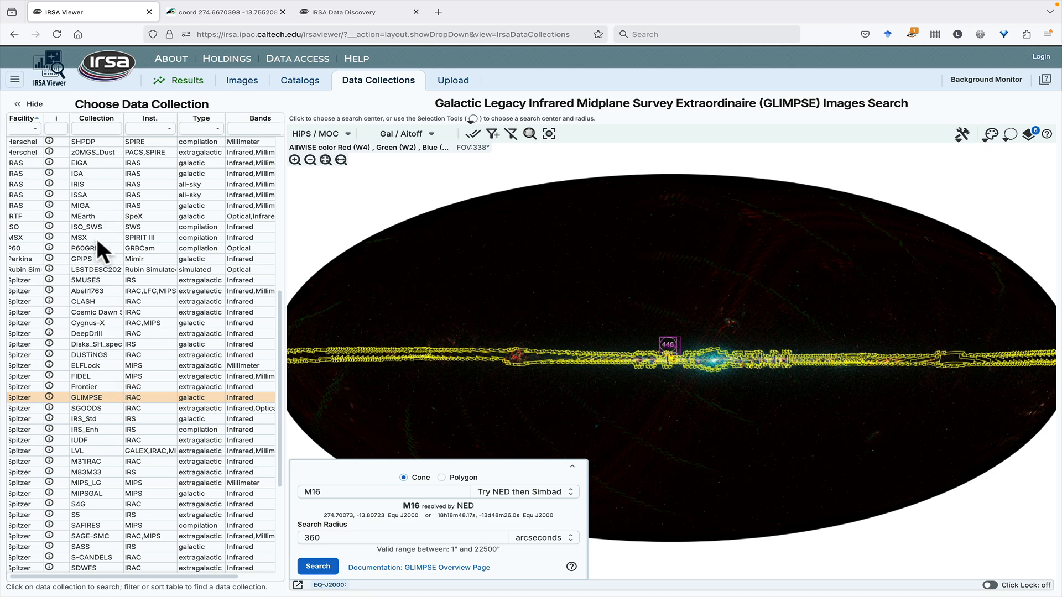
Search the IRAS IRIS collection with a 360-arcsecond cone around M16 and look through the returned image table
{"action": "scroll", "coordinate": [120, 393], "scroll_direction": "up", "scroll_amount": 1}
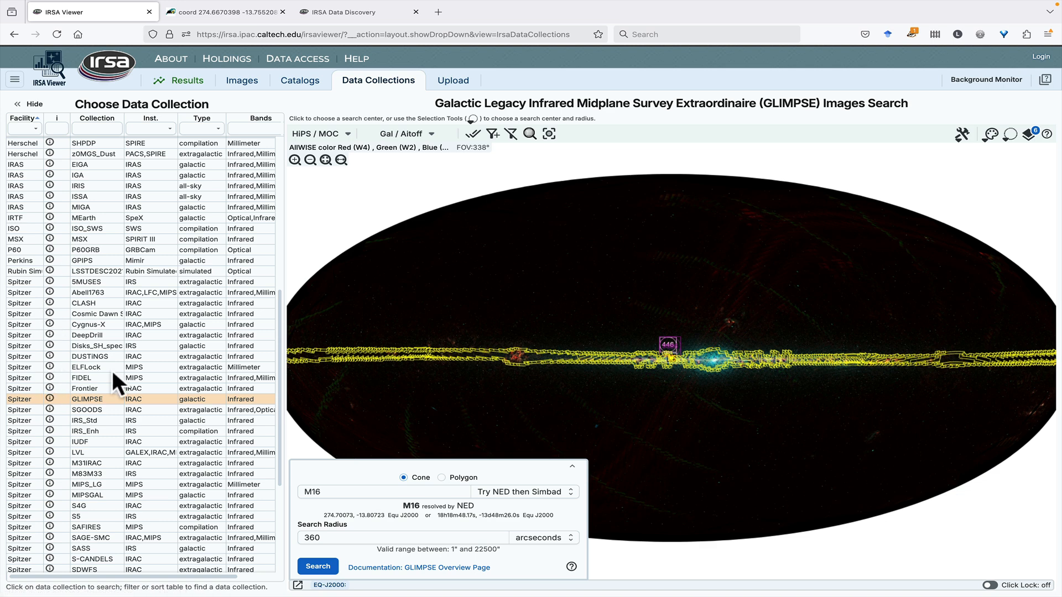
{"action": "scroll", "coordinate": [112, 370], "scroll_direction": "down", "scroll_amount": 5}
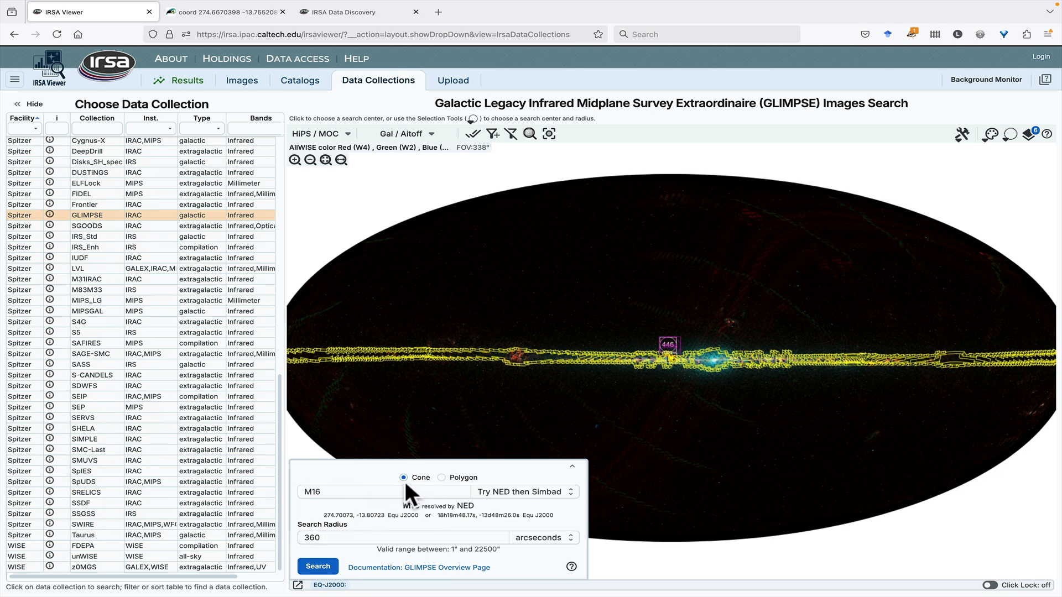
{"action": "scroll", "coordinate": [211, 347], "scroll_direction": "up", "scroll_amount": 6}
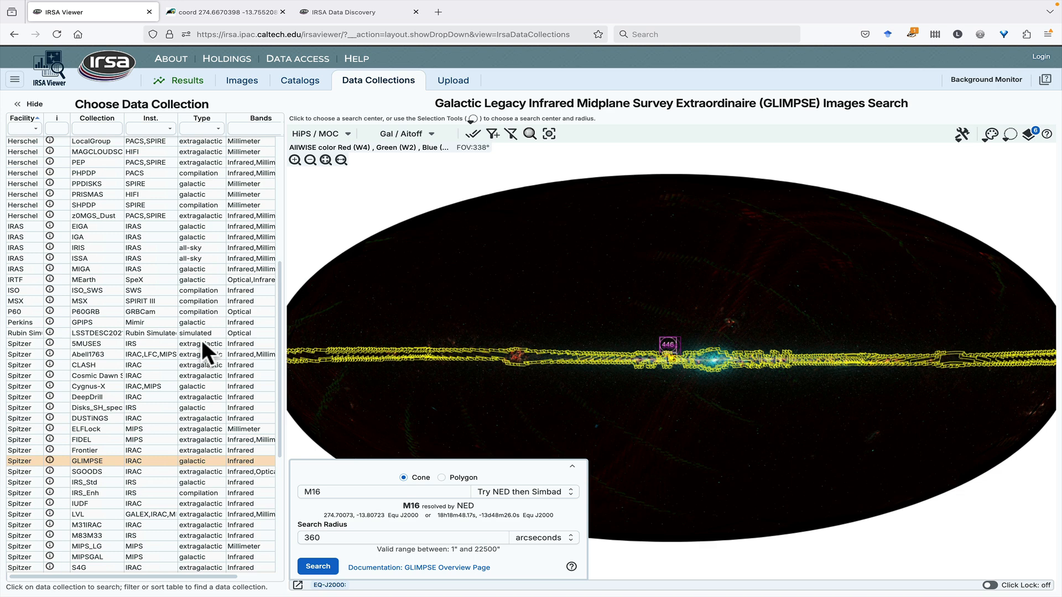
{"action": "left_click", "coordinate": [93, 247]}
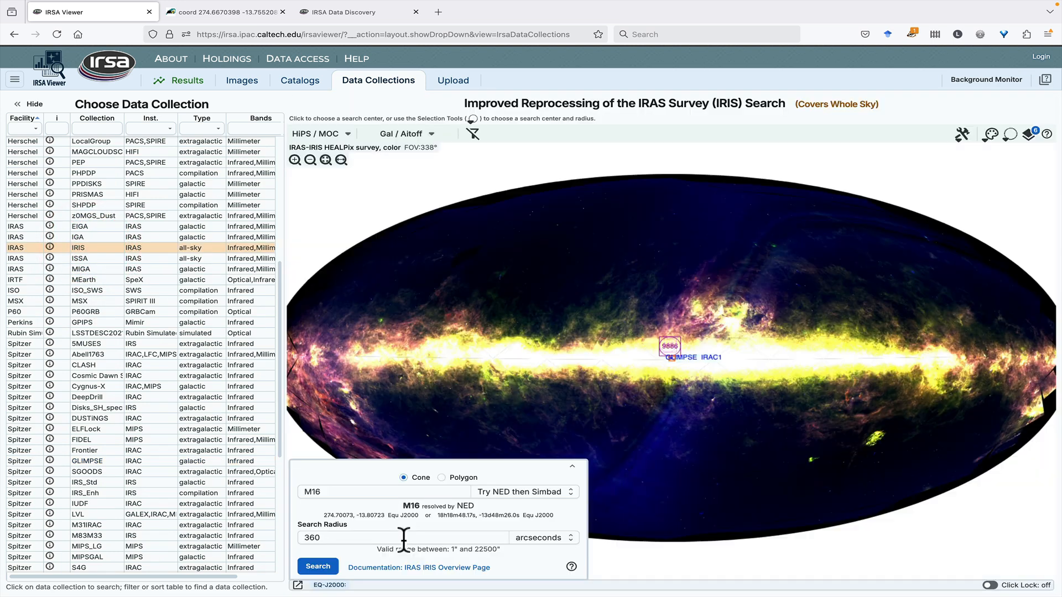
{"action": "left_click", "coordinate": [329, 566]}
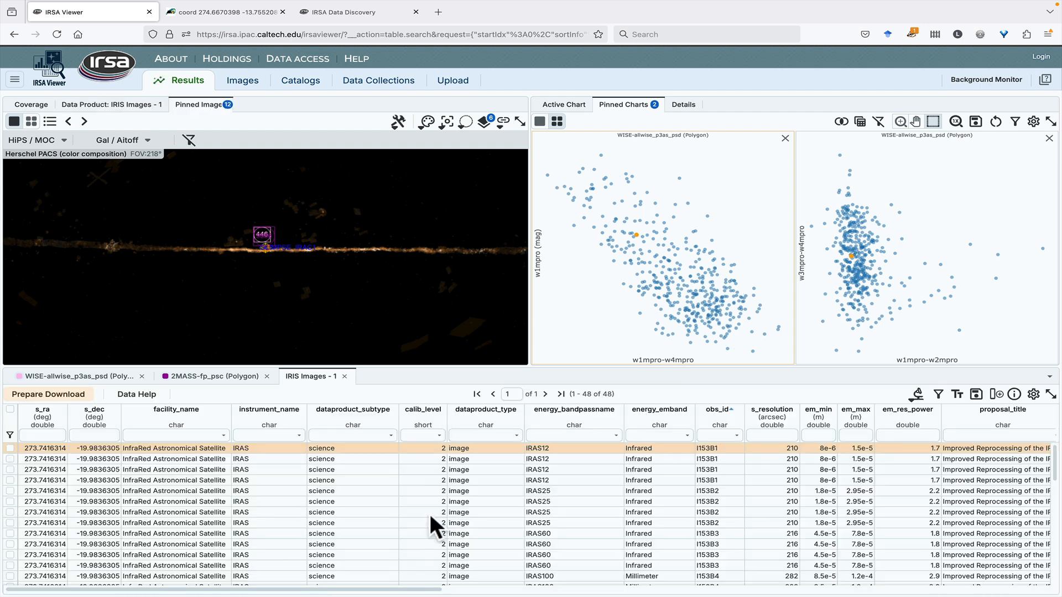
{"action": "scroll", "coordinate": [380, 530], "scroll_direction": "down", "scroll_amount": 3}
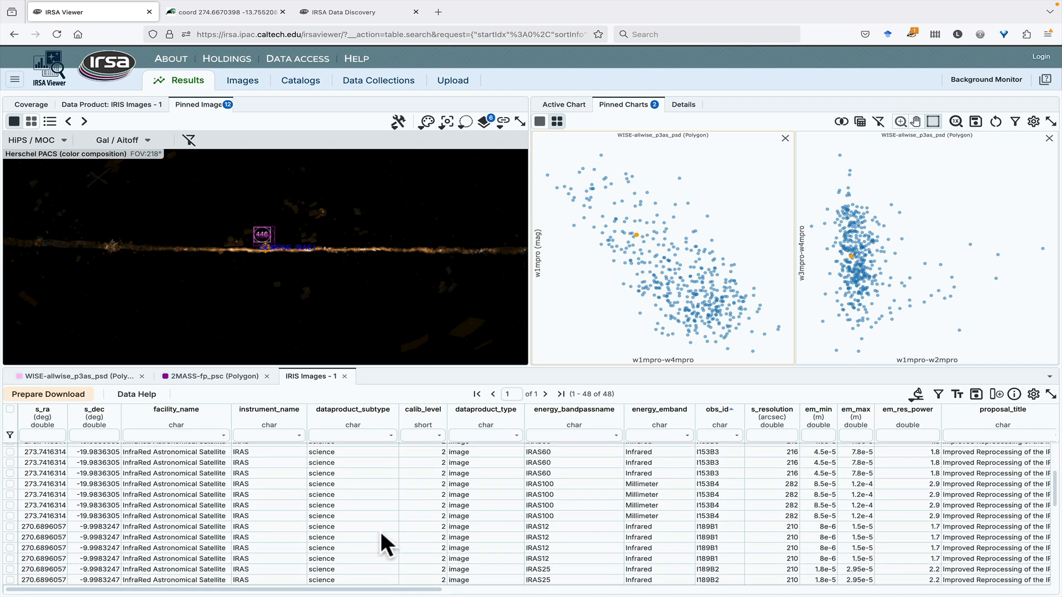
{"action": "scroll", "coordinate": [380, 529], "scroll_direction": "up", "scroll_amount": 3}
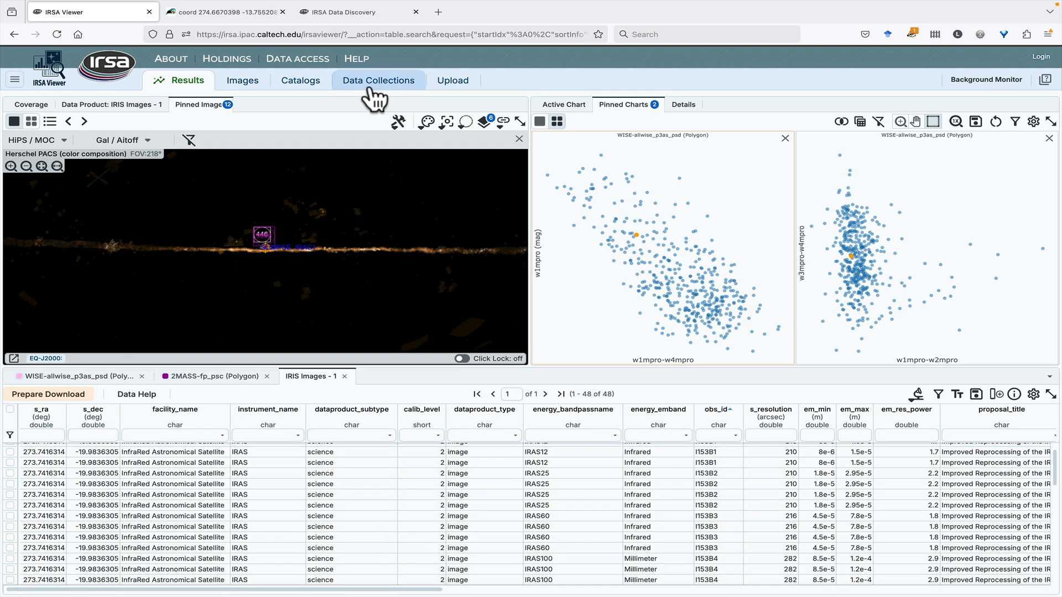
Open the VO TAP search and populate an editable ADQL query for the 10-arcsecond M16 cone on the allwise_p3as_psd table
{"action": "left_click", "coordinate": [13, 79]}
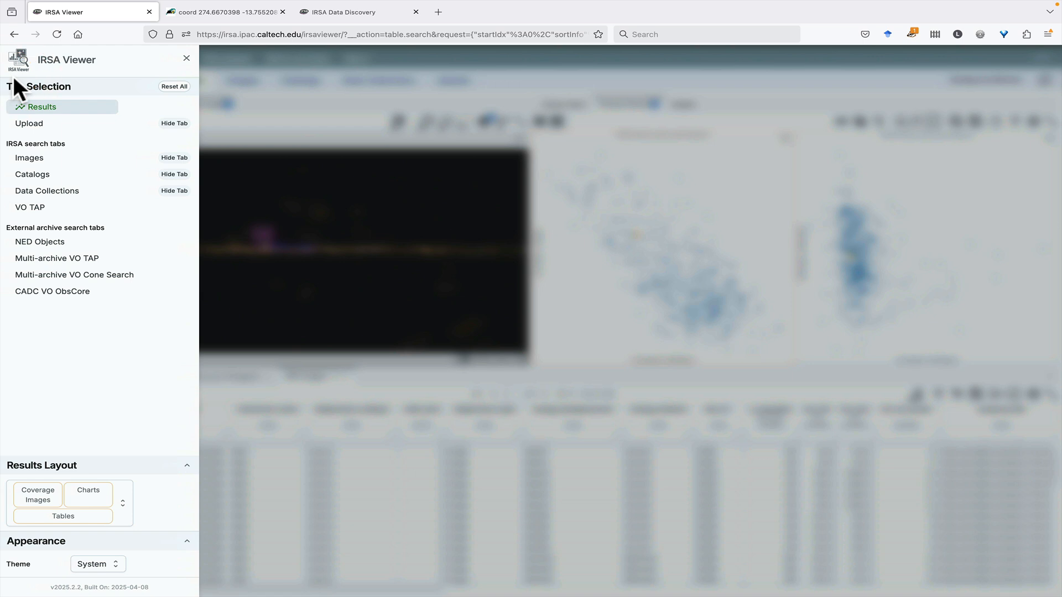
{"action": "left_click", "coordinate": [41, 208]}
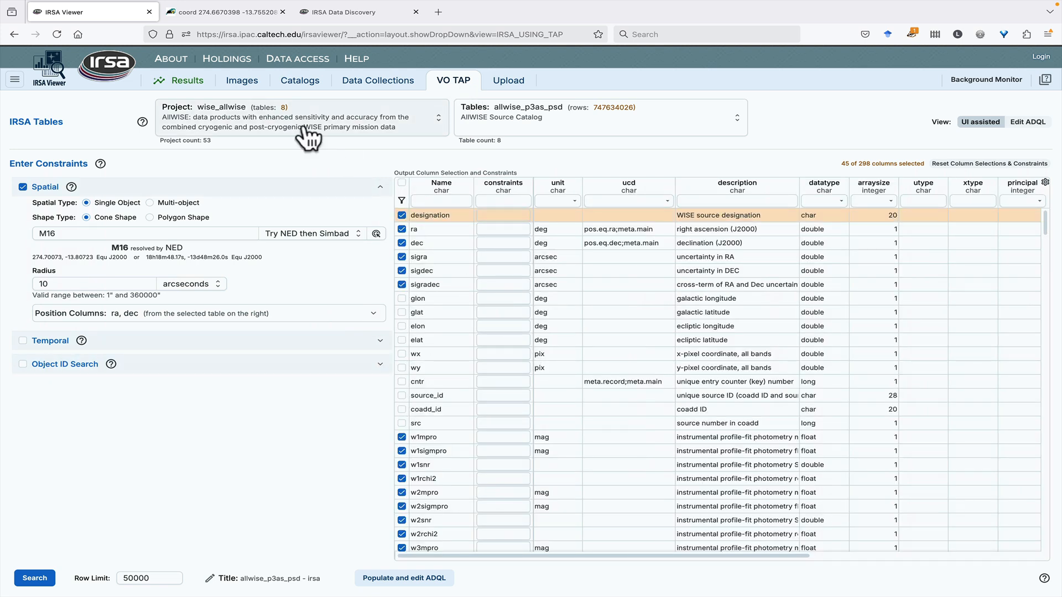
{"action": "left_click", "coordinate": [281, 89]}
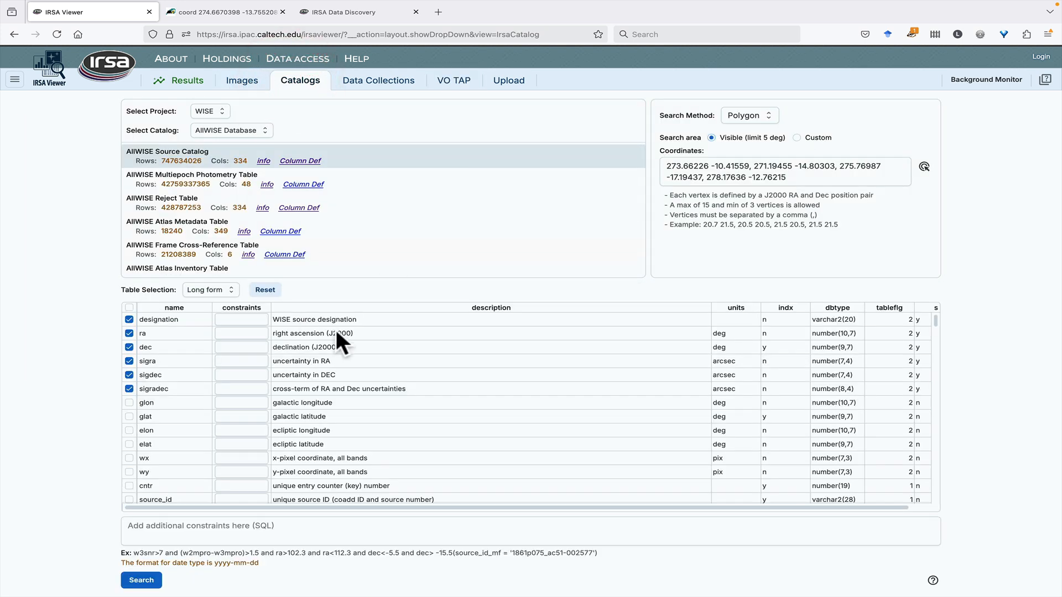
{"action": "left_click", "coordinate": [454, 82]}
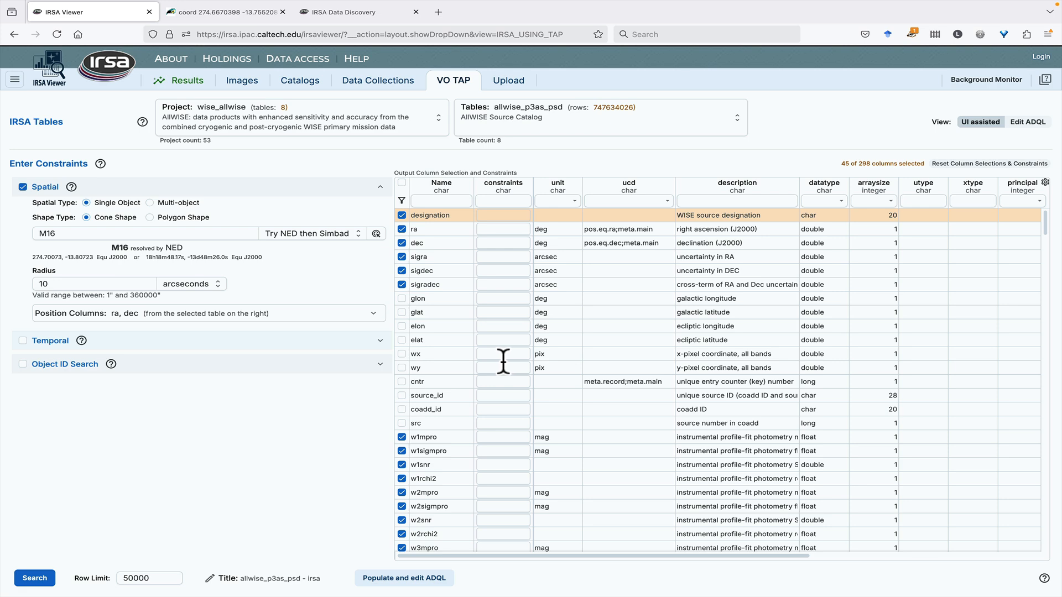
{"action": "left_click", "coordinate": [407, 579]}
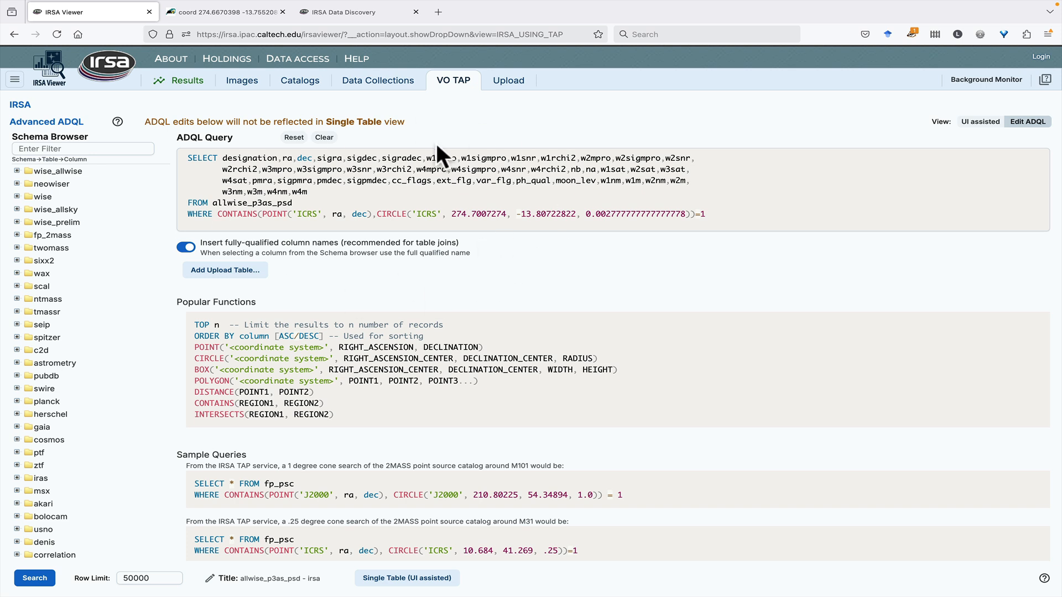
Return the query to the UI-assisted view, then open the Multi-archive VO TAP search and review its available TAP services
{"action": "left_click", "coordinate": [401, 580]}
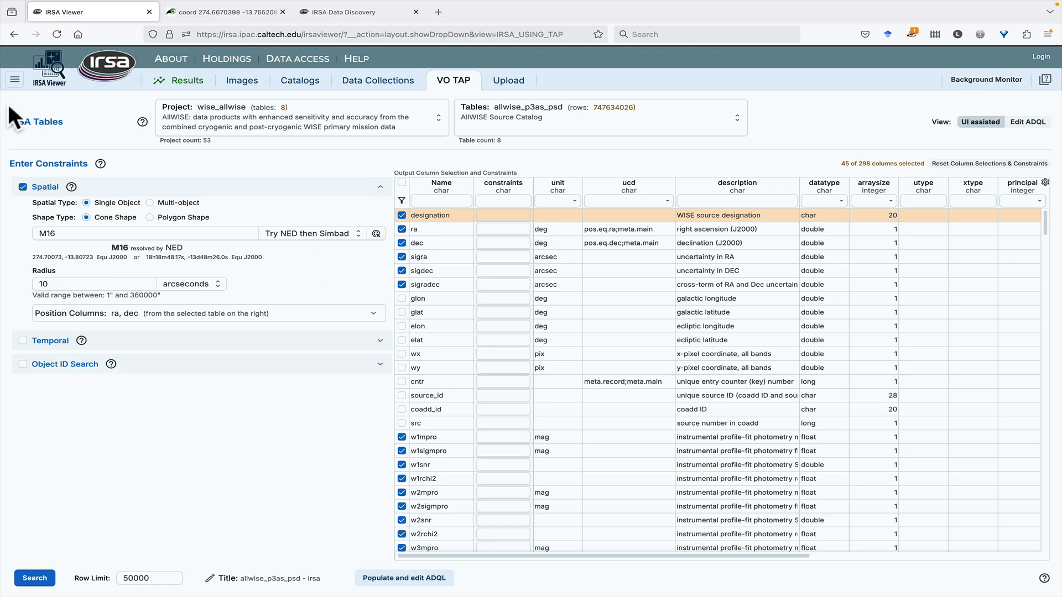
{"action": "left_click", "coordinate": [15, 80]}
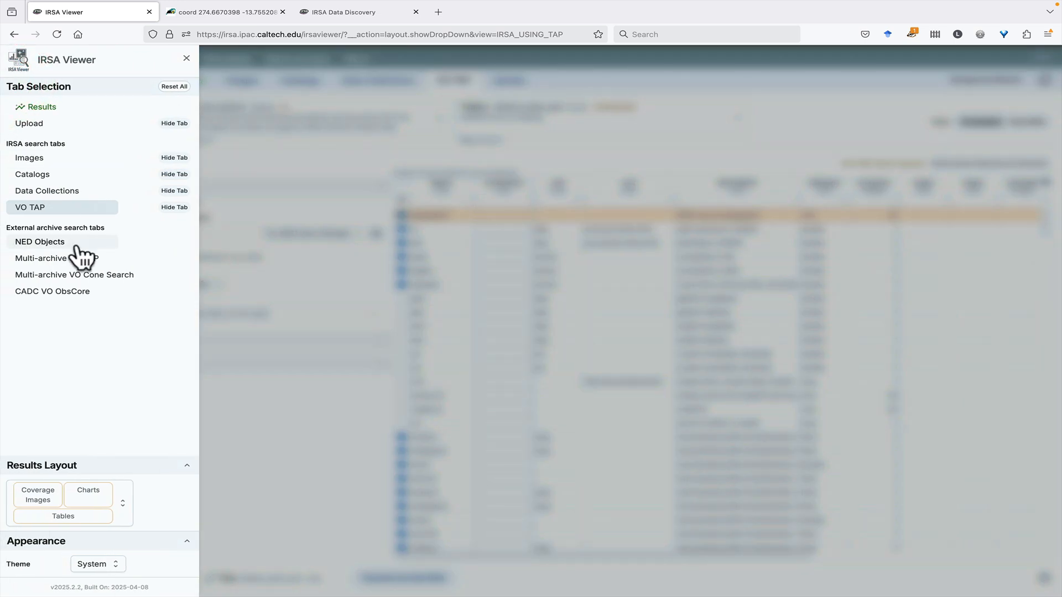
{"action": "left_click", "coordinate": [77, 260]}
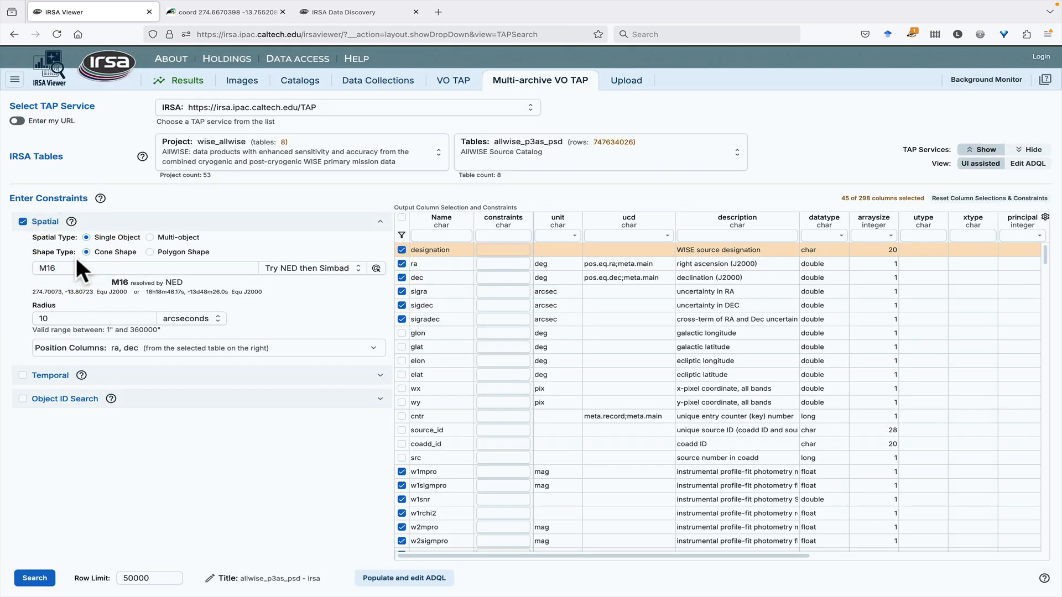
{"action": "left_click", "coordinate": [301, 107]}
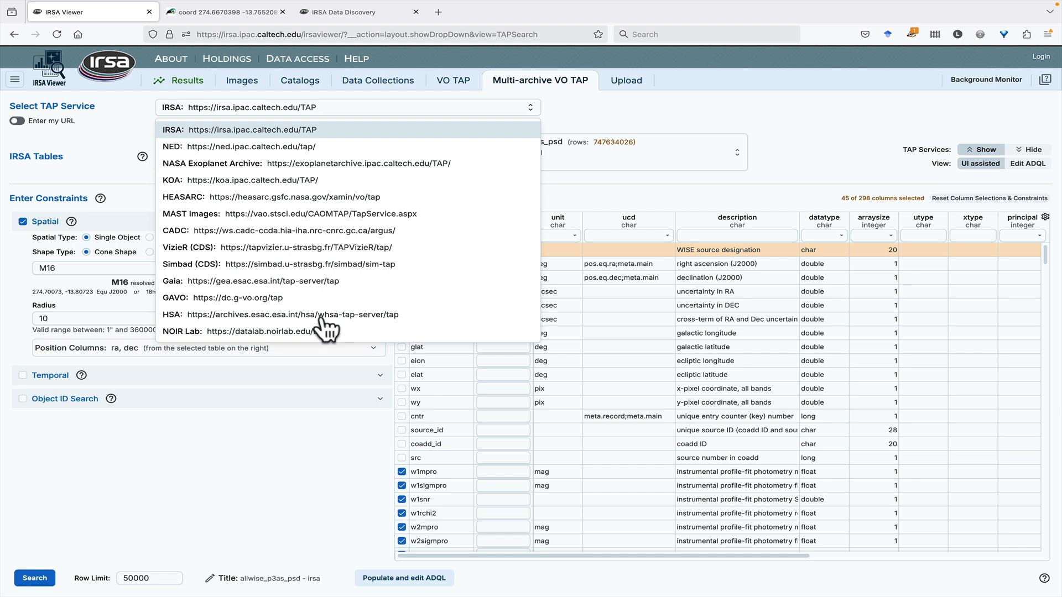
{"action": "left_click", "coordinate": [342, 121]}
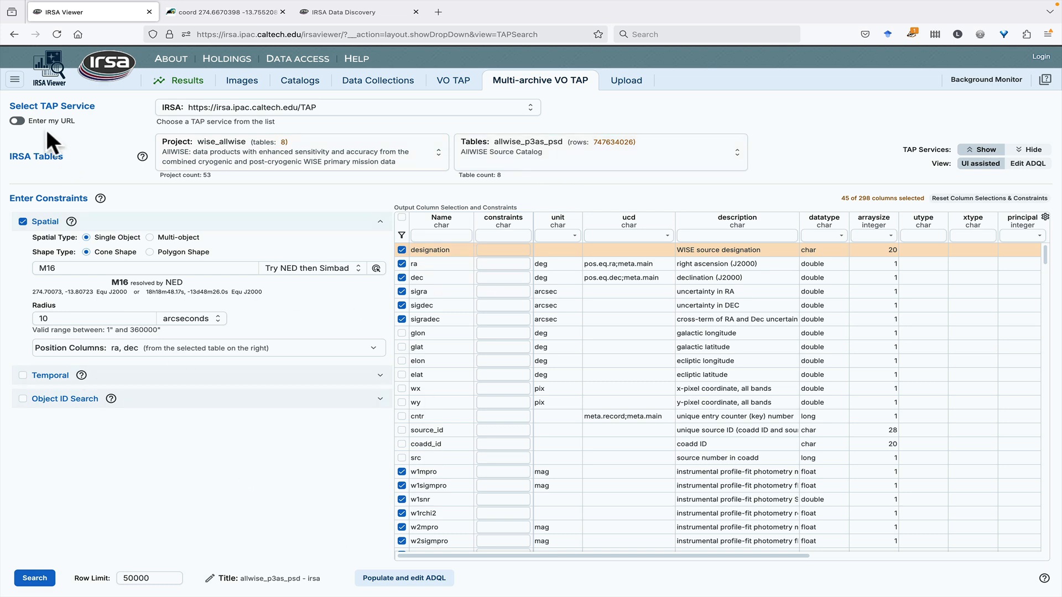
Add the Multi-archive VO Cone Search and CADC VO ObsCore external searches to the viewer
{"action": "left_click", "coordinate": [14, 79]}
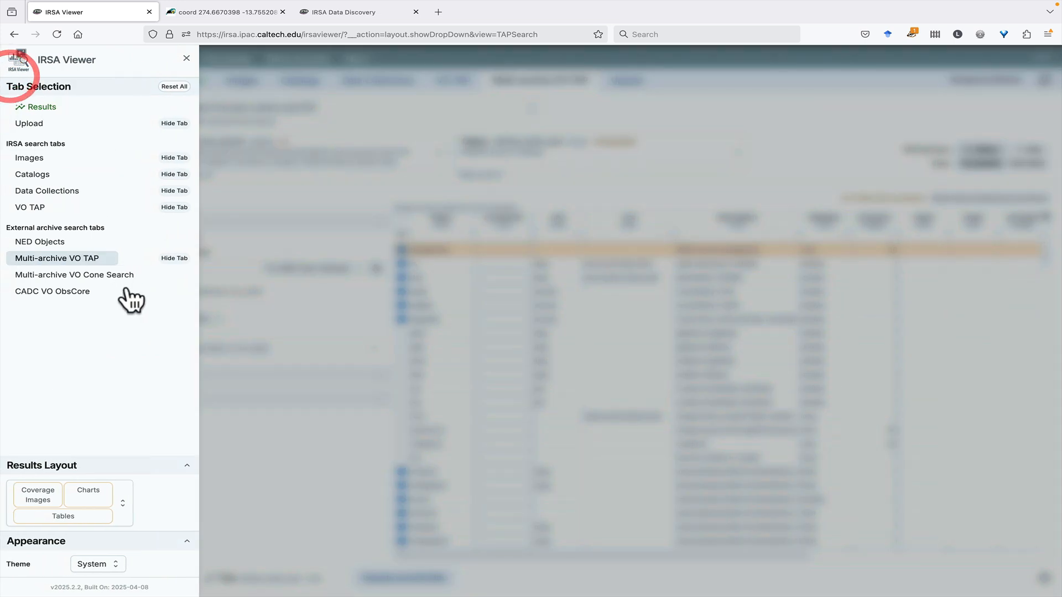
{"action": "left_click", "coordinate": [105, 275]}
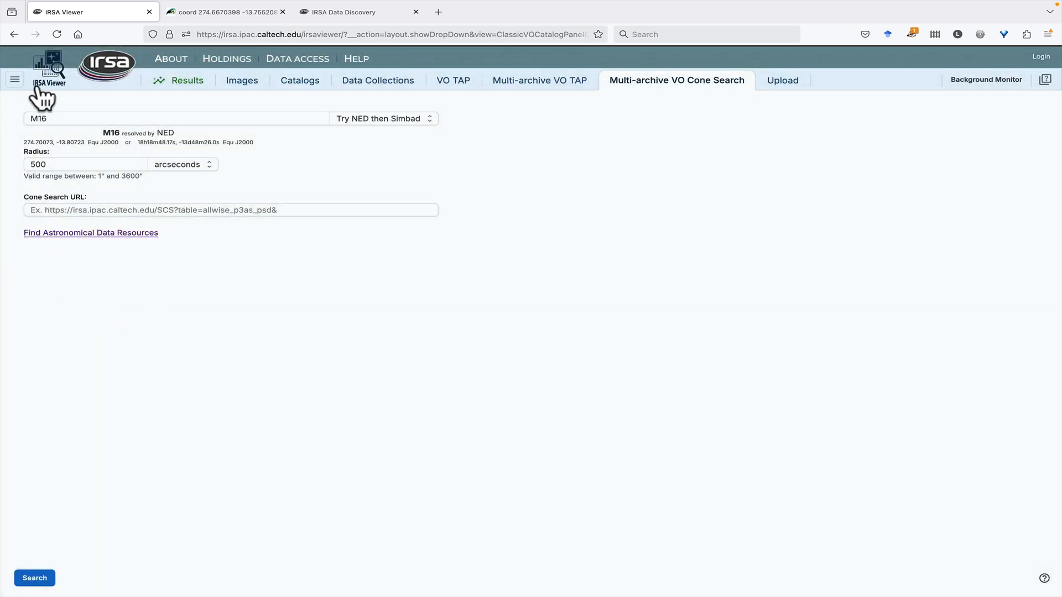
{"action": "left_click", "coordinate": [15, 79]}
{"action": "left_click", "coordinate": [72, 292]}
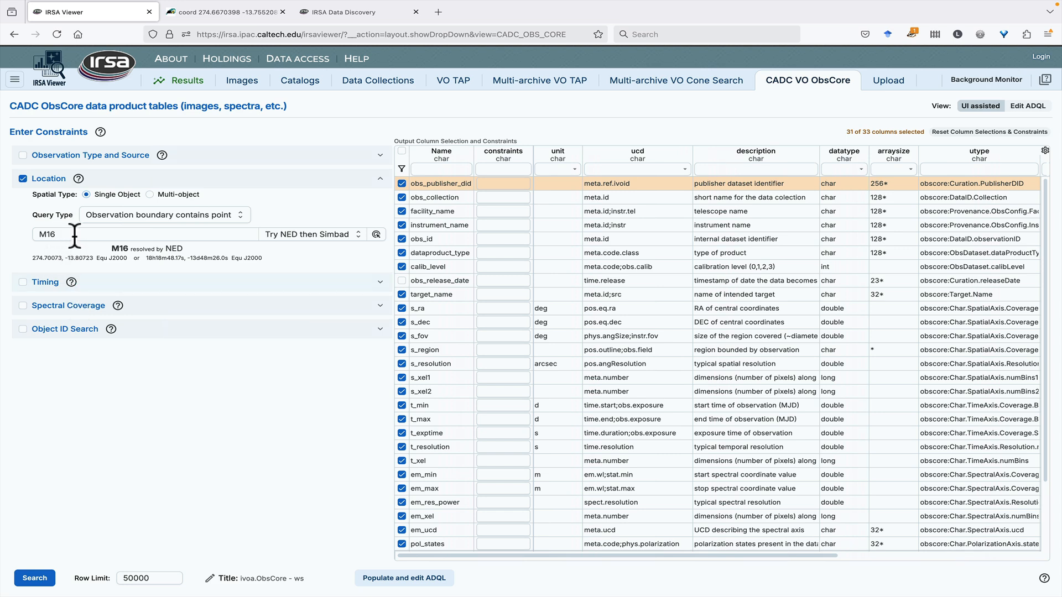
Set the Multi-archive VO TAP search to the CADC service with Use Image Search (ObsTAP) enabled
{"action": "left_click", "coordinate": [782, 83]}
{"action": "left_click", "coordinate": [532, 88]}
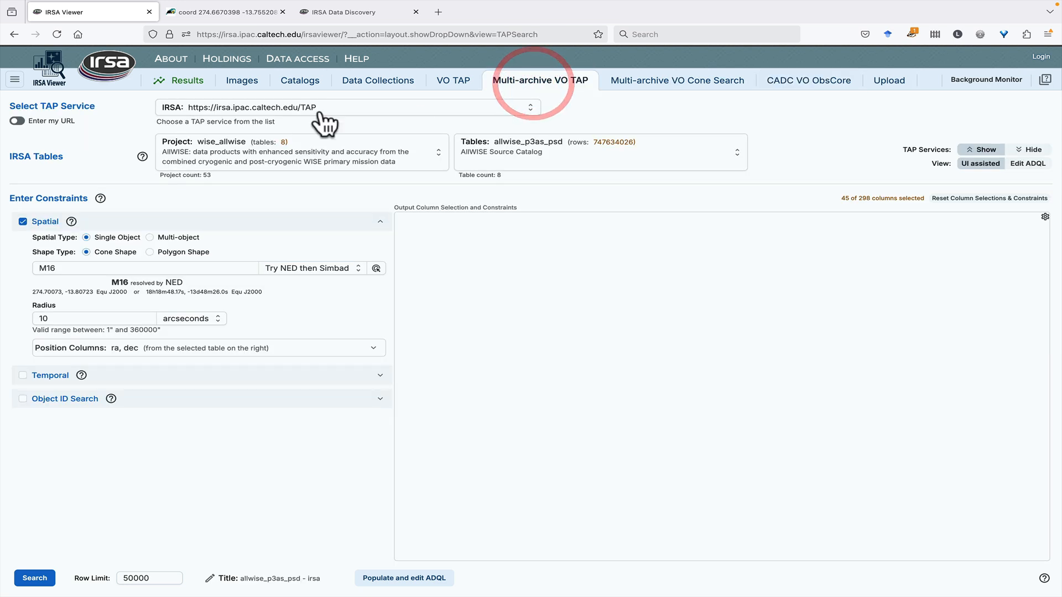
{"action": "left_click", "coordinate": [280, 108]}
{"action": "left_click", "coordinate": [251, 230]}
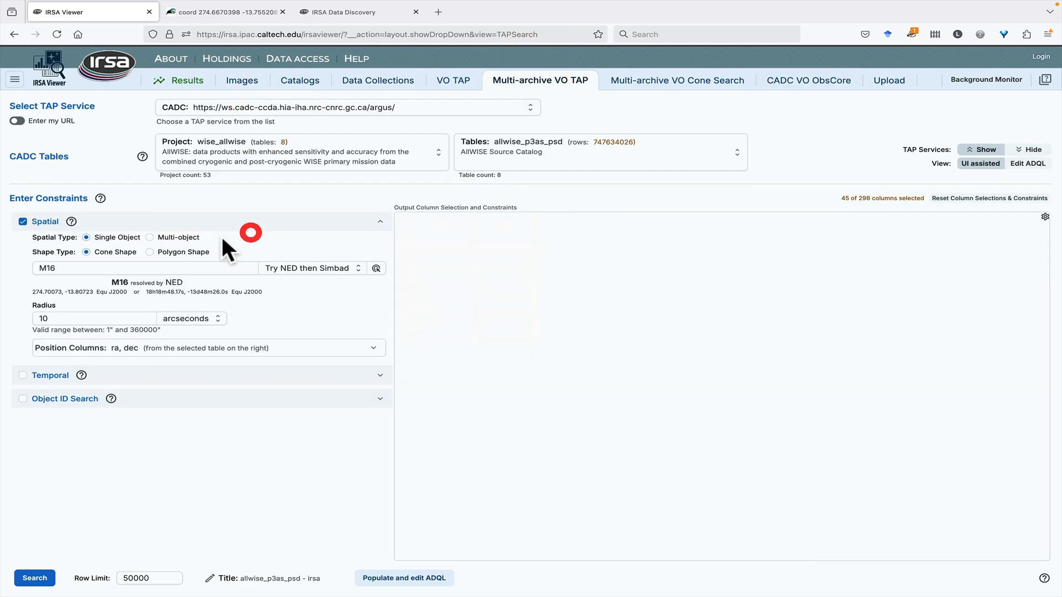
{"action": "left_click", "coordinate": [16, 172]}
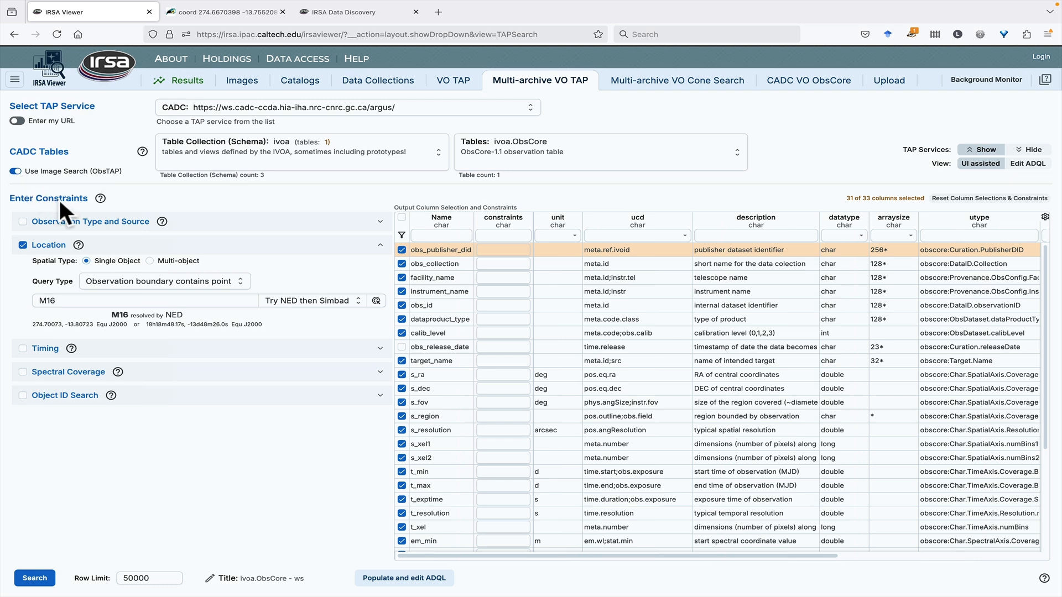
Add the NED Objects search, then reset the tab selection to its defaults
{"action": "left_click", "coordinate": [17, 79]}
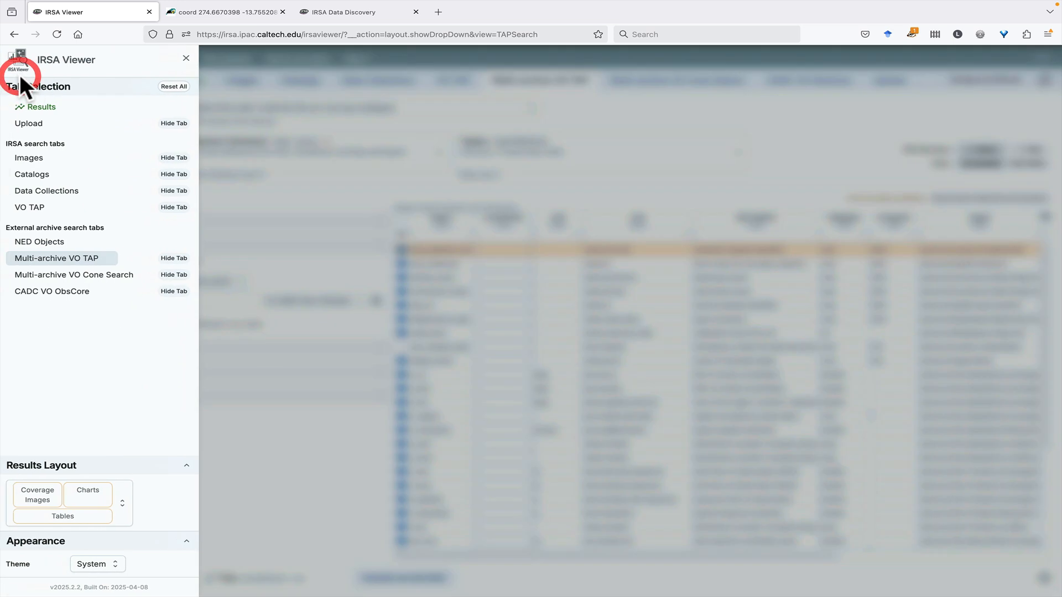
{"action": "left_click", "coordinate": [61, 241]}
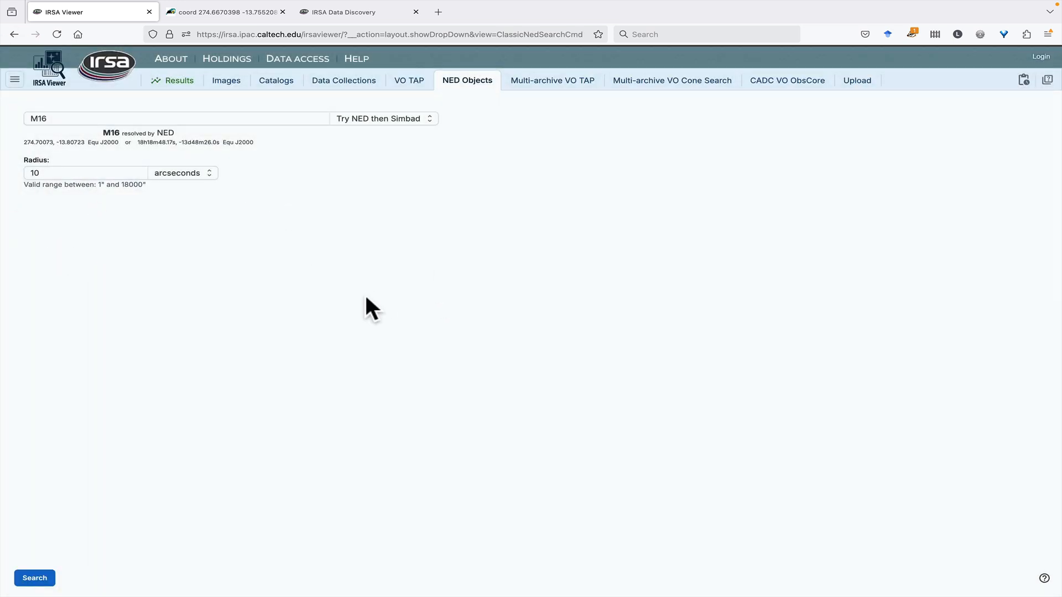
{"action": "left_click", "coordinate": [15, 79]}
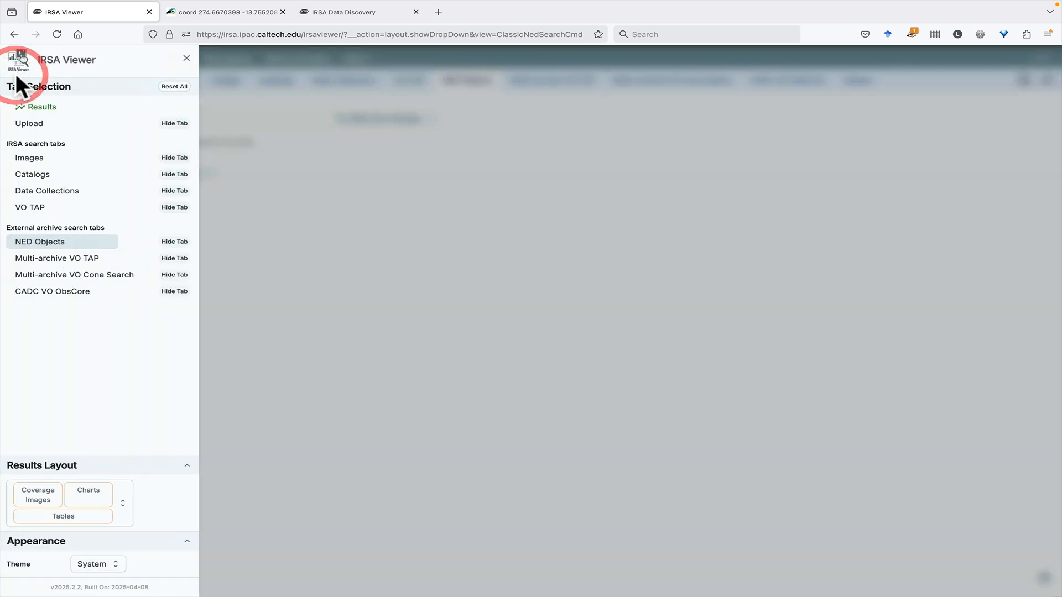
{"action": "left_click", "coordinate": [183, 86]}
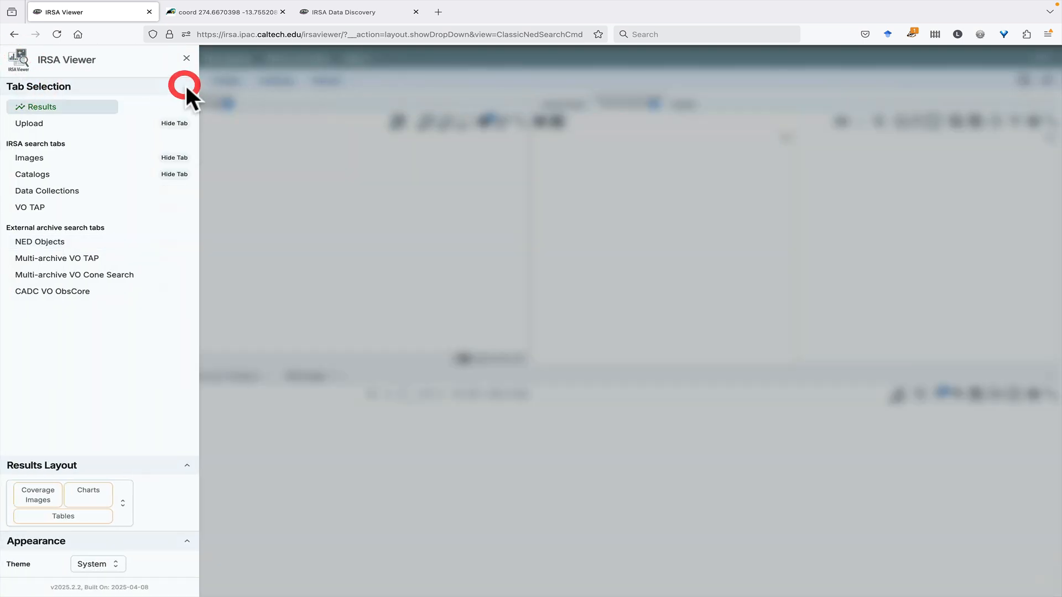
Review the available results layouts and appearance themes, then go back to the results
{"action": "left_click", "coordinate": [127, 510]}
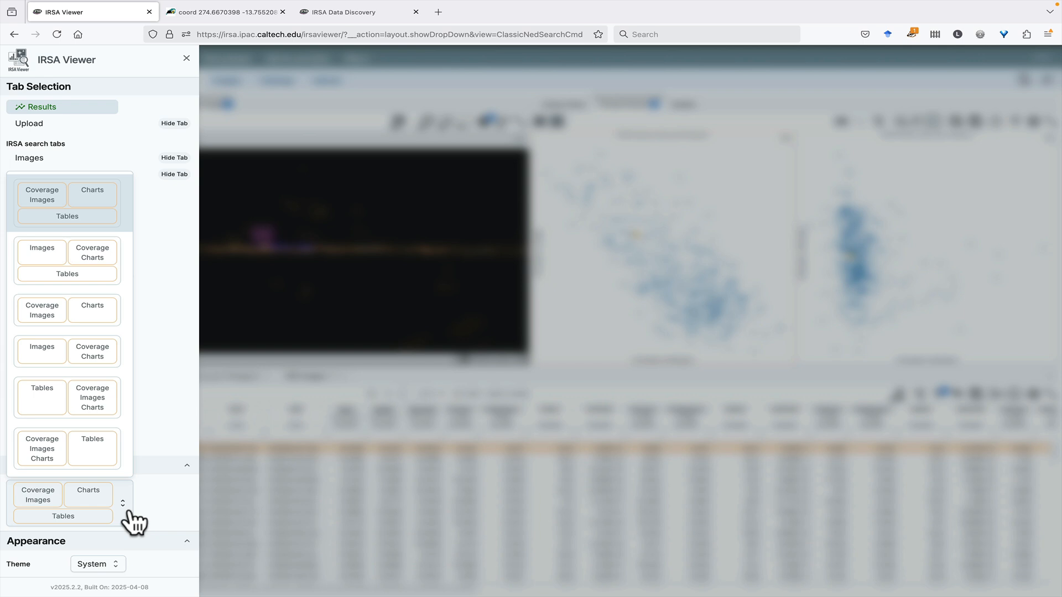
{"action": "left_click", "coordinate": [129, 515]}
{"action": "left_click", "coordinate": [120, 565]}
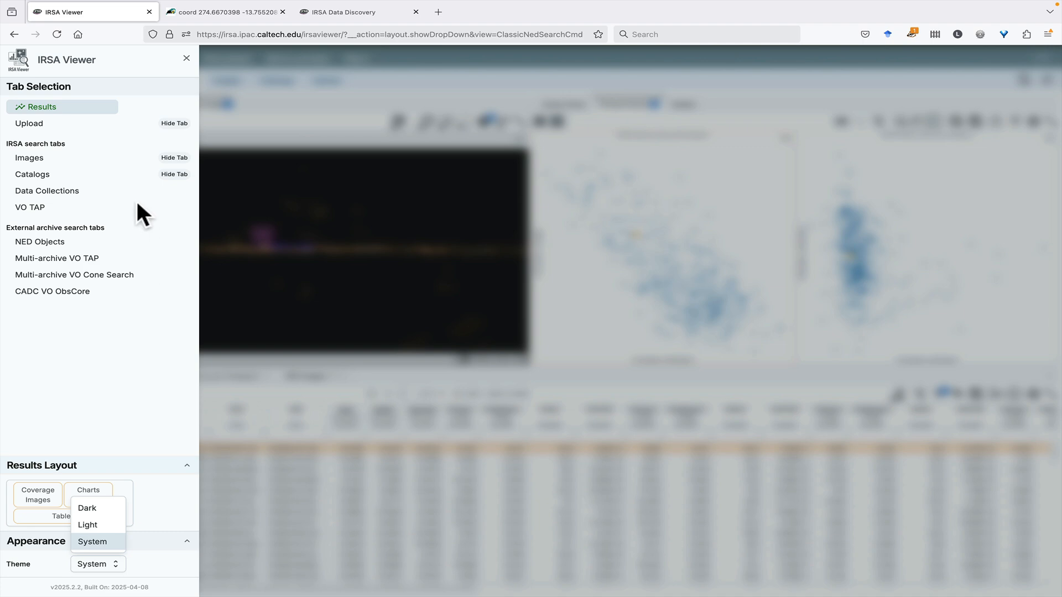
{"action": "left_click", "coordinate": [187, 59]}
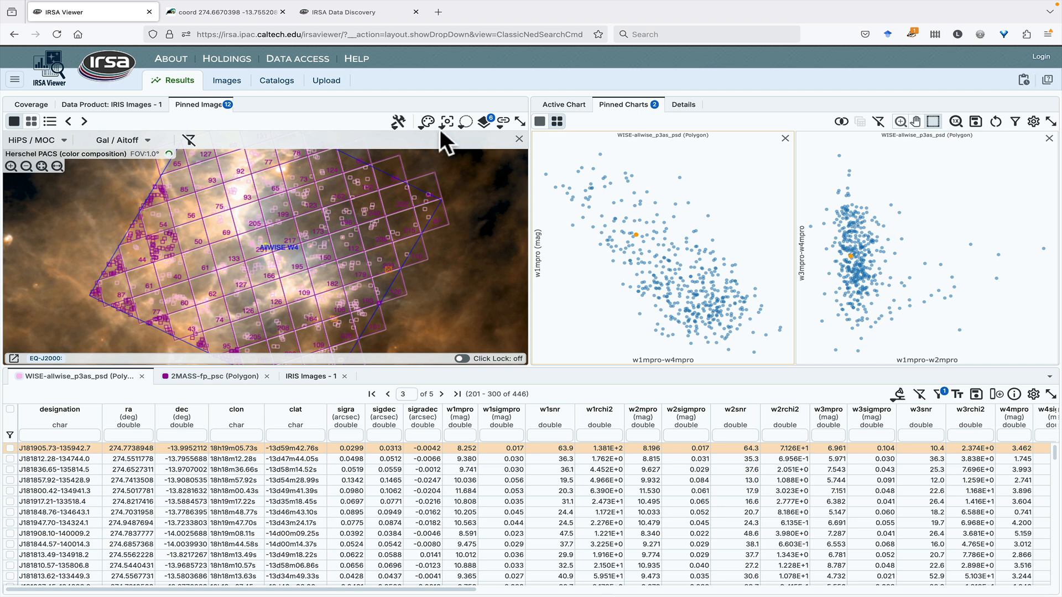
Display the pinned AllWISE W4 image and look over the save, rotate, layer and extract tools for it
{"action": "left_click", "coordinate": [68, 122]}
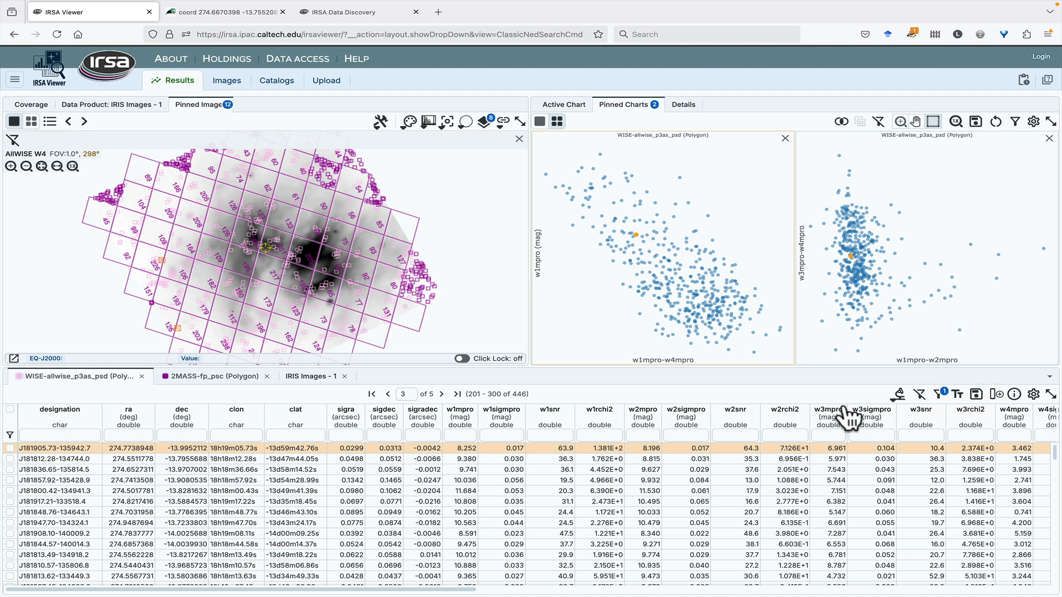
{"action": "scroll", "coordinate": [847, 415], "scroll_direction": "right", "scroll_amount": 1}
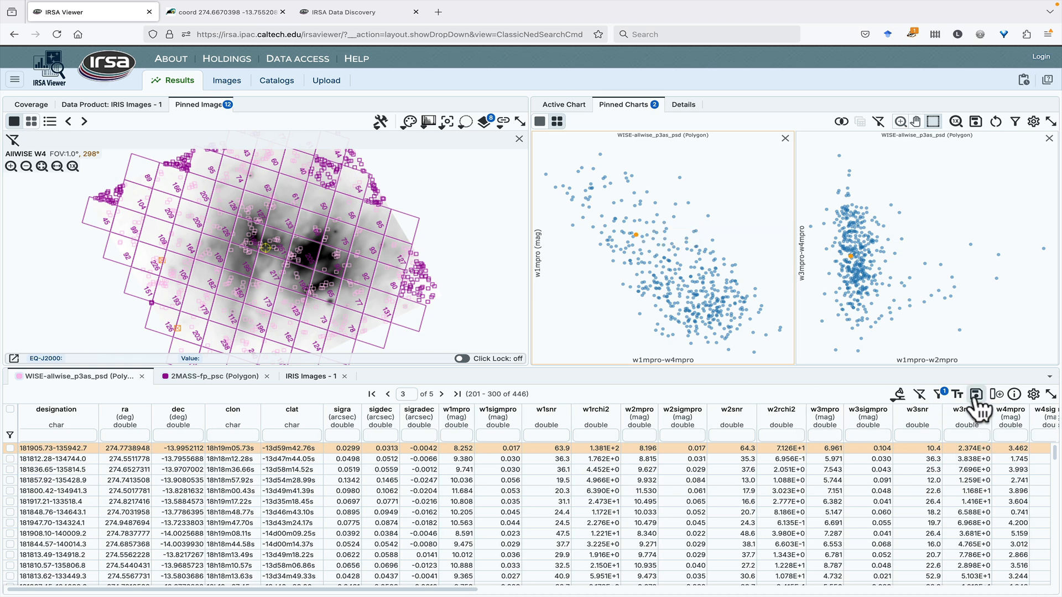
{"action": "left_click", "coordinate": [379, 119]}
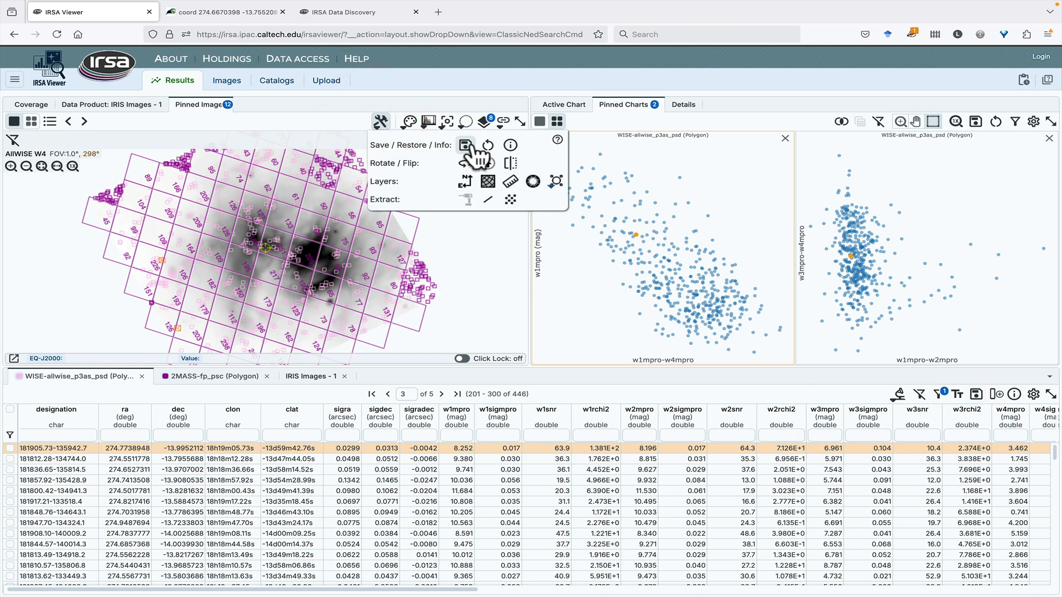
{"action": "left_click", "coordinate": [379, 120]}
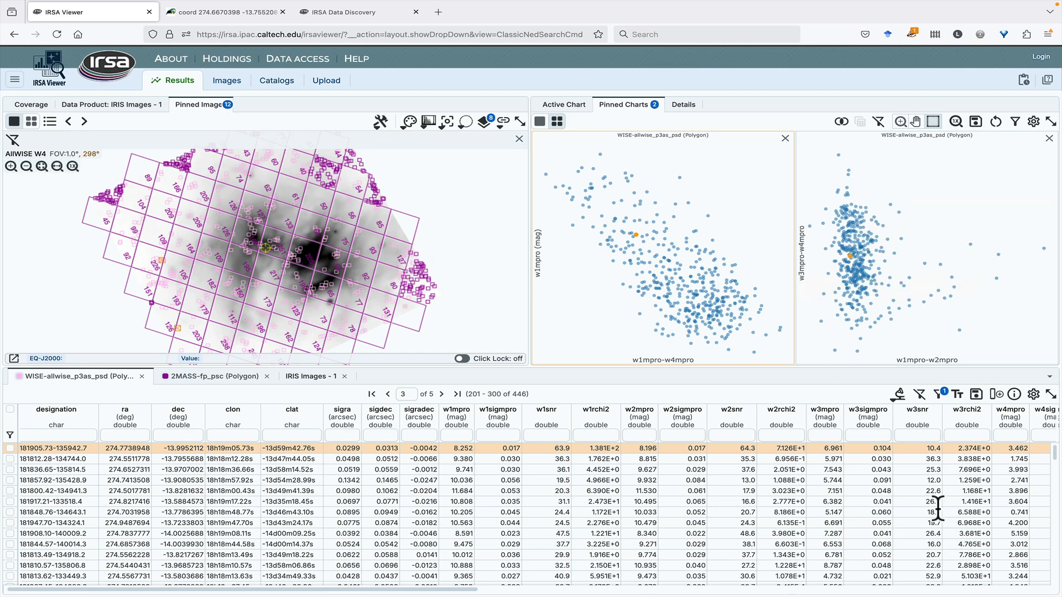
Open the IRSA Viewer online help overview, then return to the M16 results
{"action": "left_click", "coordinate": [1047, 80]}
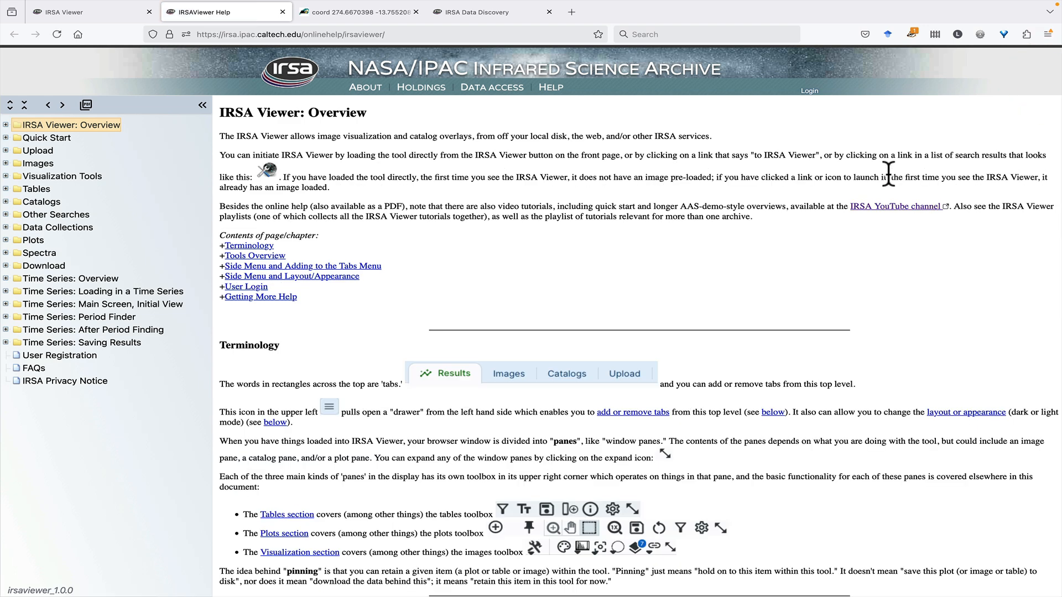
{"action": "key", "text": "ctrl+shift+Tab"}
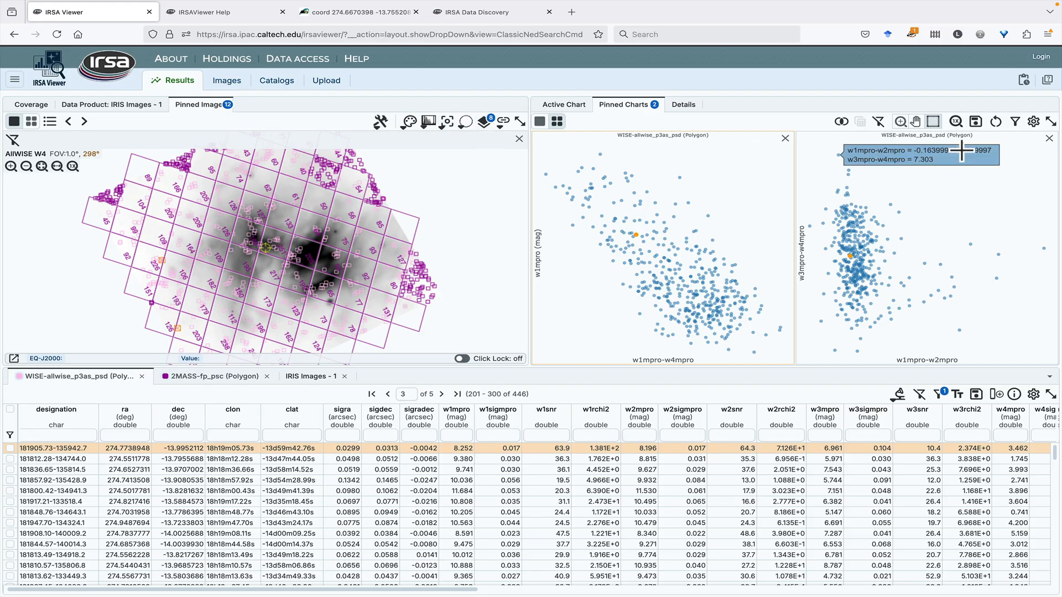